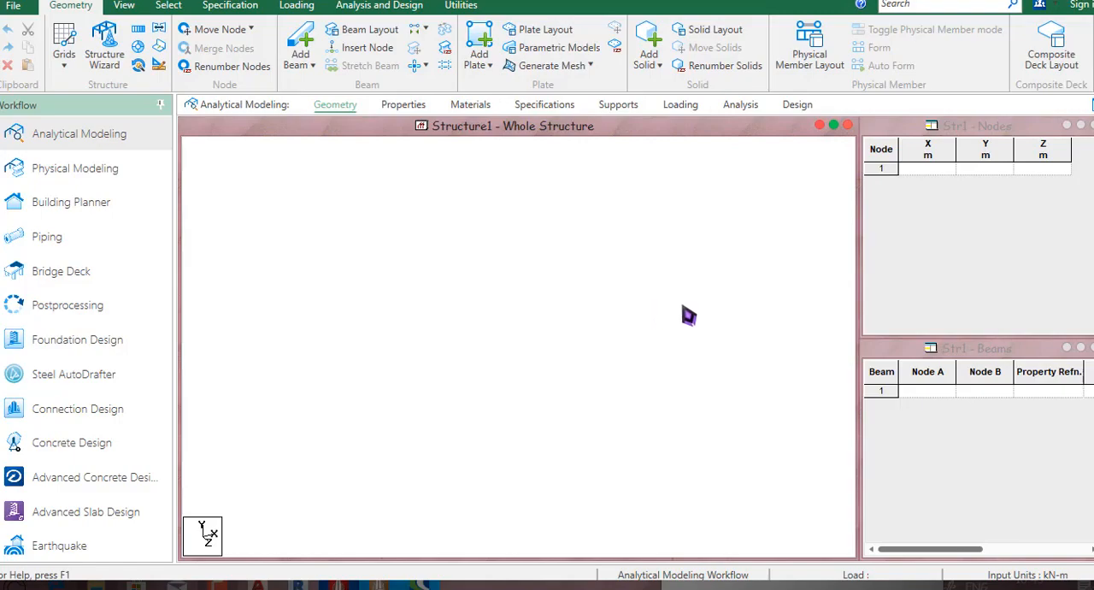
Open the Windows Sketchpad and clear the old triangle drawing.
key(super+w)
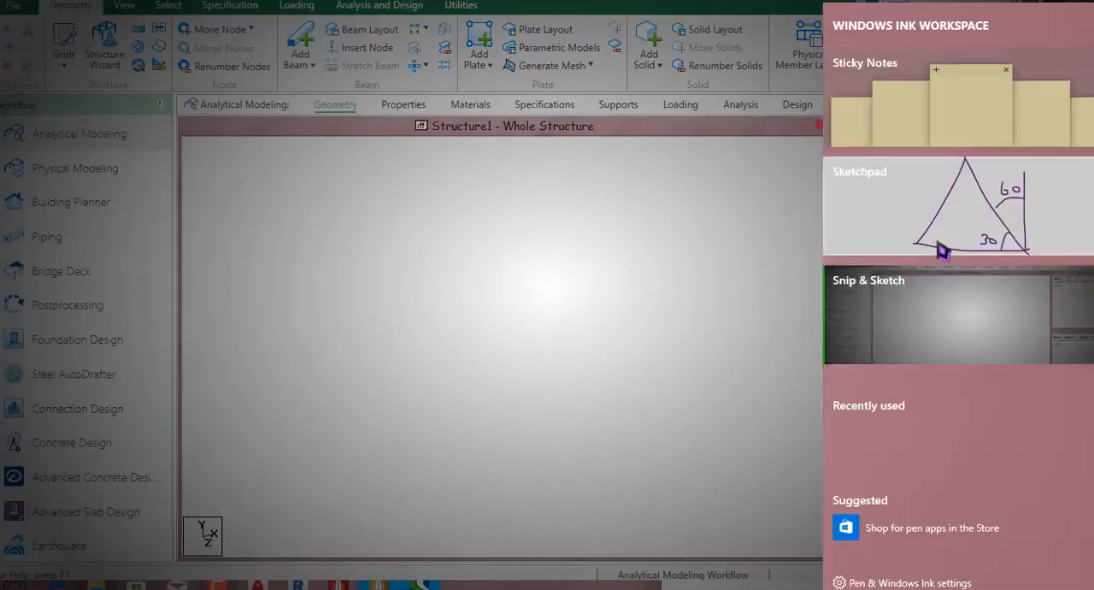
click(935, 245)
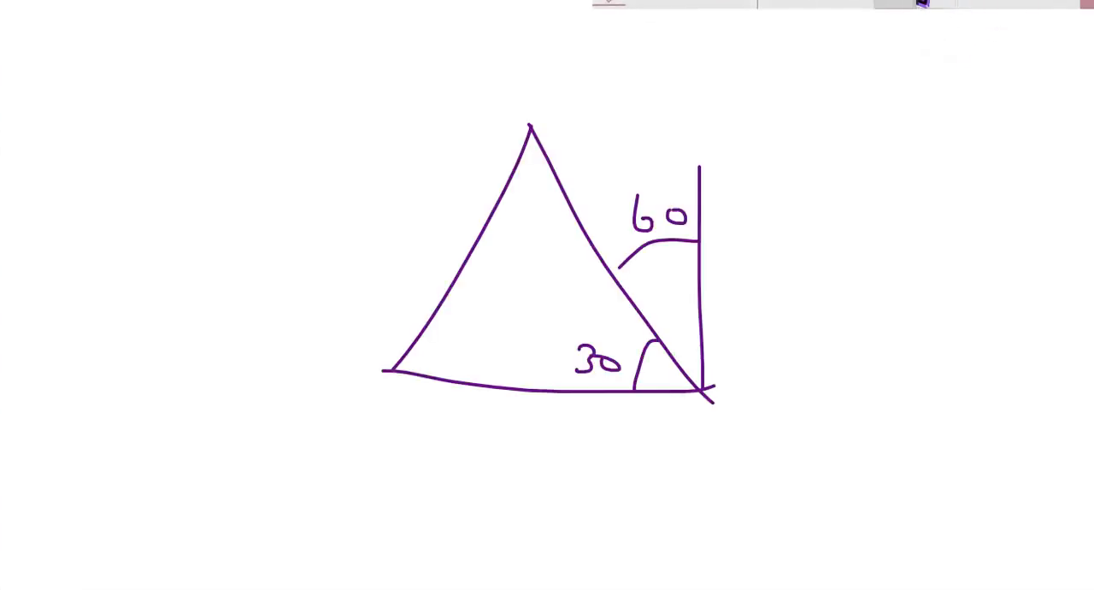
click(929, 3)
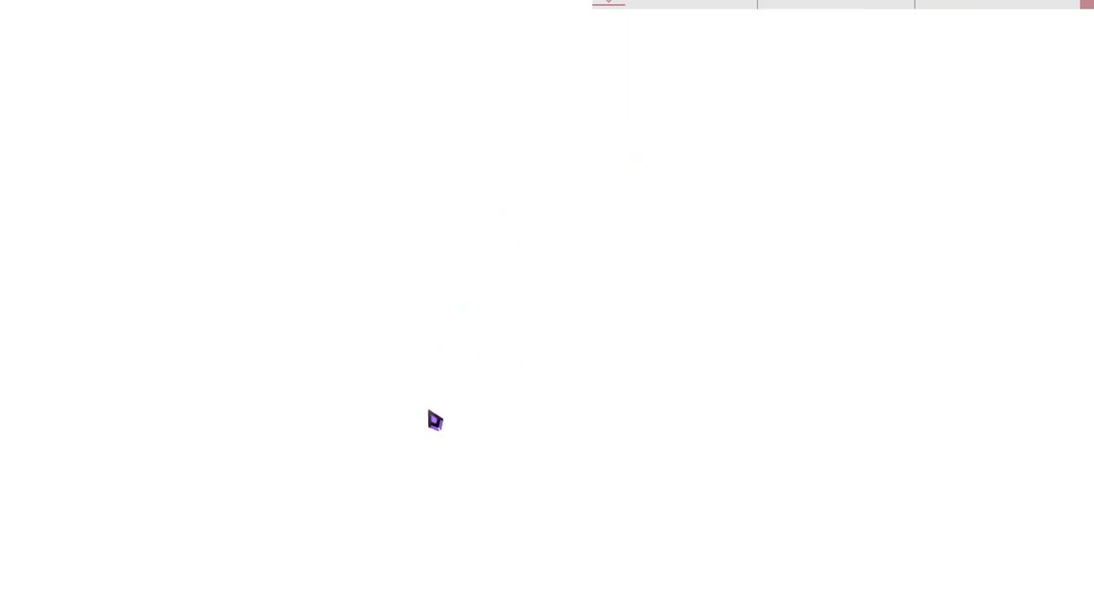
Sketch the first stair flight as a tall rectangle, labelling its width 1m and its length 3.
drag(437, 449, 598, 455)
mouse_move(507, 489)
mouse_down()
mouse_move(507, 509)
mouse_move(562, 510)
mouse_up()
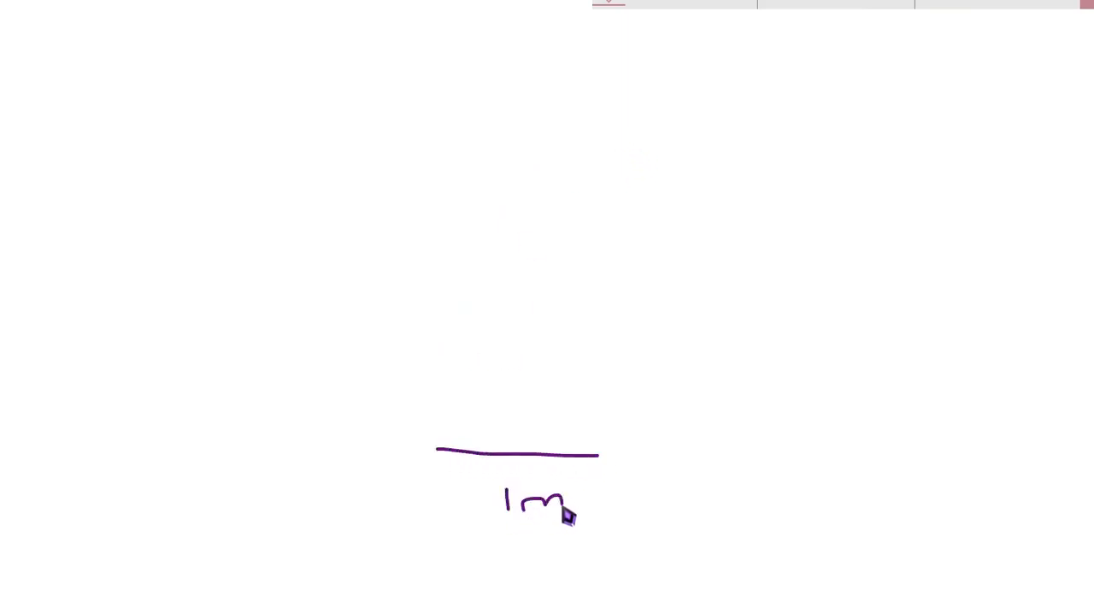
mouse_move(437, 449)
mouse_down()
mouse_move(445, 131)
mouse_move(488, 130)
mouse_move(596, 252)
mouse_move(598, 458)
mouse_up()
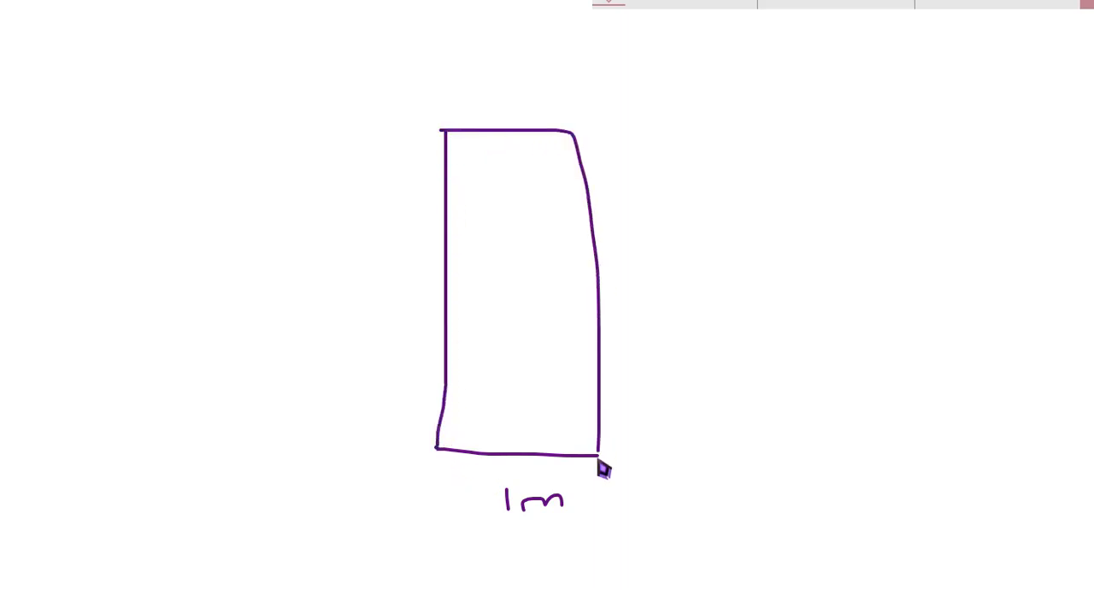
mouse_move(331, 338)
mouse_down()
mouse_move(346, 334)
mouse_move(355, 357)
mouse_move(337, 376)
mouse_up()
Sketch the landing as a strip across the head of the flight and dimension its depth as 1.25.
mouse_move(444, 135)
mouse_down()
mouse_move(444, 73)
mouse_move(598, 54)
mouse_move(859, 63)
mouse_up()
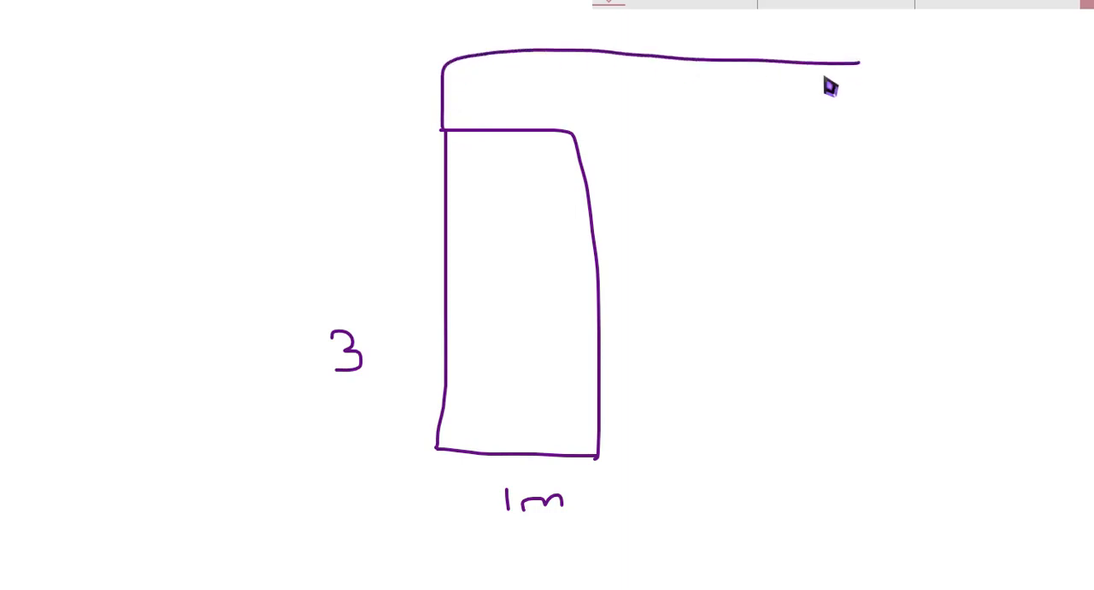
mouse_move(344, 60)
mouse_down()
mouse_move(370, 58)
mouse_move(346, 130)
mouse_move(372, 141)
mouse_up()
mouse_move(218, 79)
mouse_down()
mouse_move(211, 111)
mouse_move(267, 111)
mouse_move(300, 78)
mouse_up()
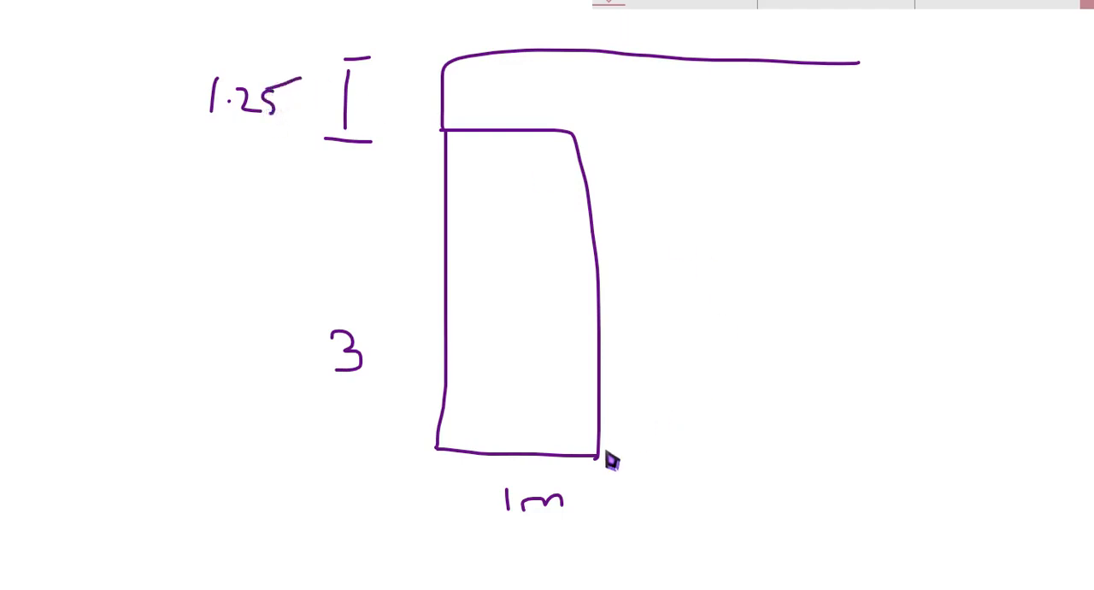
mouse_move(620, 453)
mouse_down()
mouse_move(612, 135)
mouse_move(693, 137)
mouse_move(850, 97)
mouse_move(845, 65)
mouse_up()
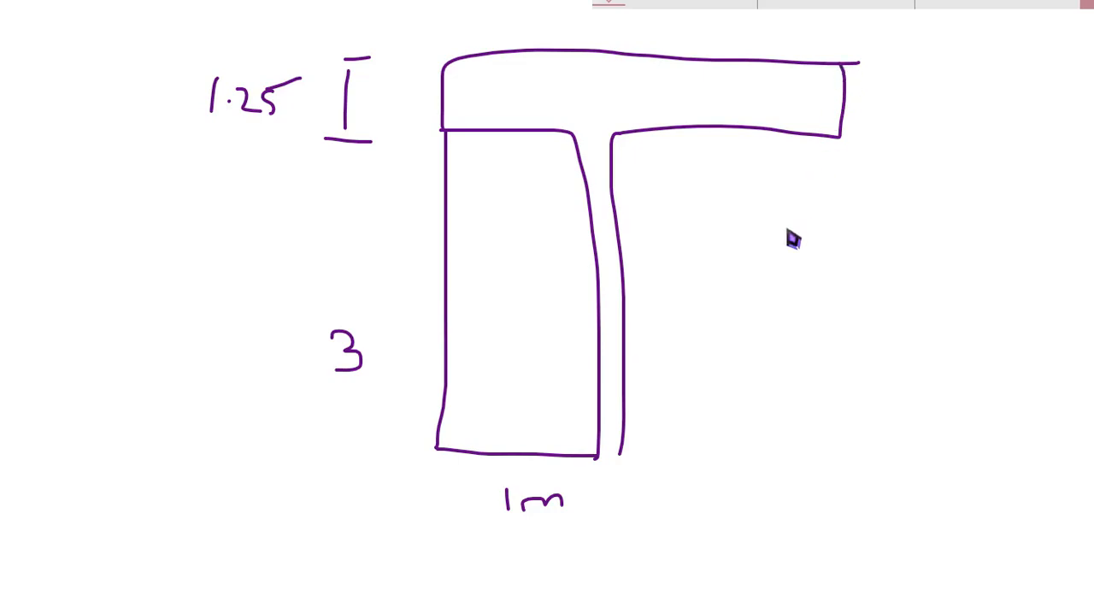
Sketch the second flight beside the first, labelling the gap between them .2m and the second flight's length 3.
mouse_move(617, 455)
mouse_down()
mouse_move(747, 445)
mouse_move(823, 196)
mouse_move(819, 126)
mouse_up()
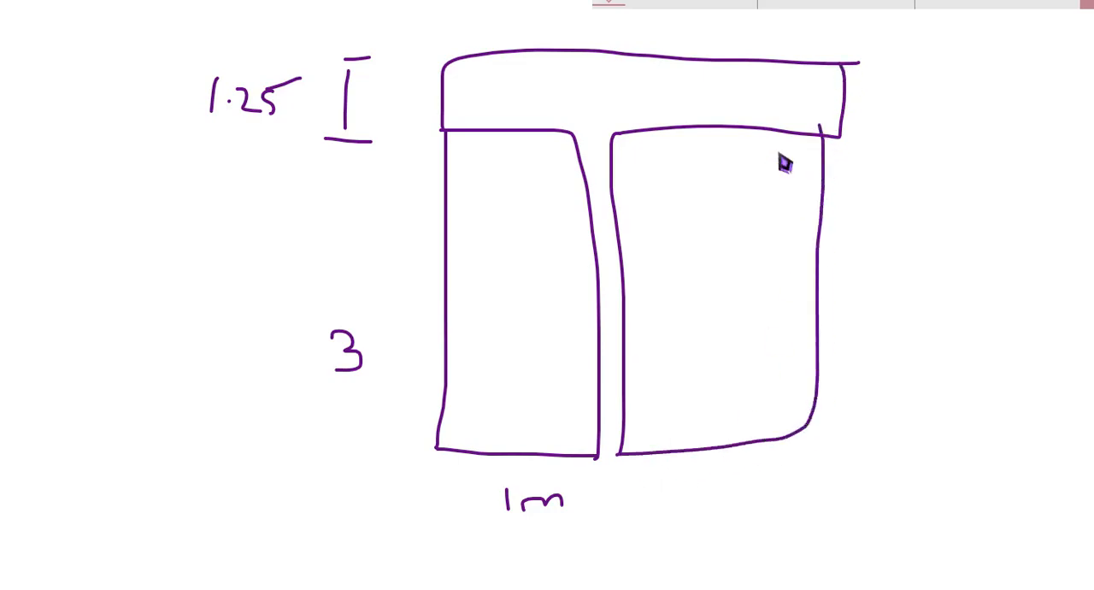
mouse_move(610, 478)
mouse_down()
mouse_move(622, 527)
mouse_move(663, 550)
mouse_move(724, 549)
mouse_up()
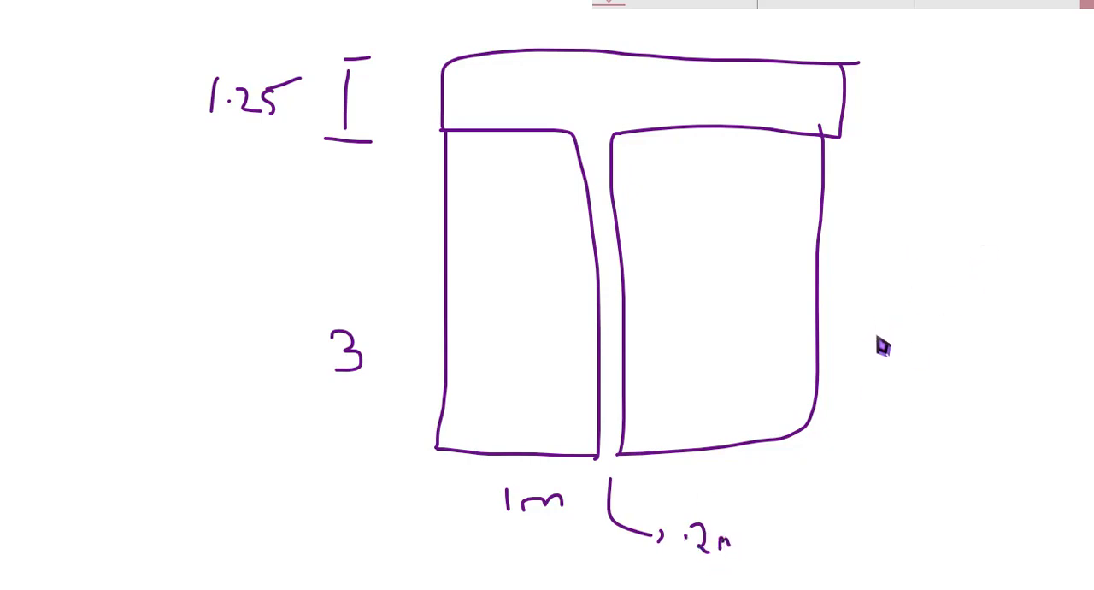
mouse_move(877, 335)
mouse_down()
mouse_move(893, 353)
mouse_move(875, 371)
mouse_up()
click(705, 331)
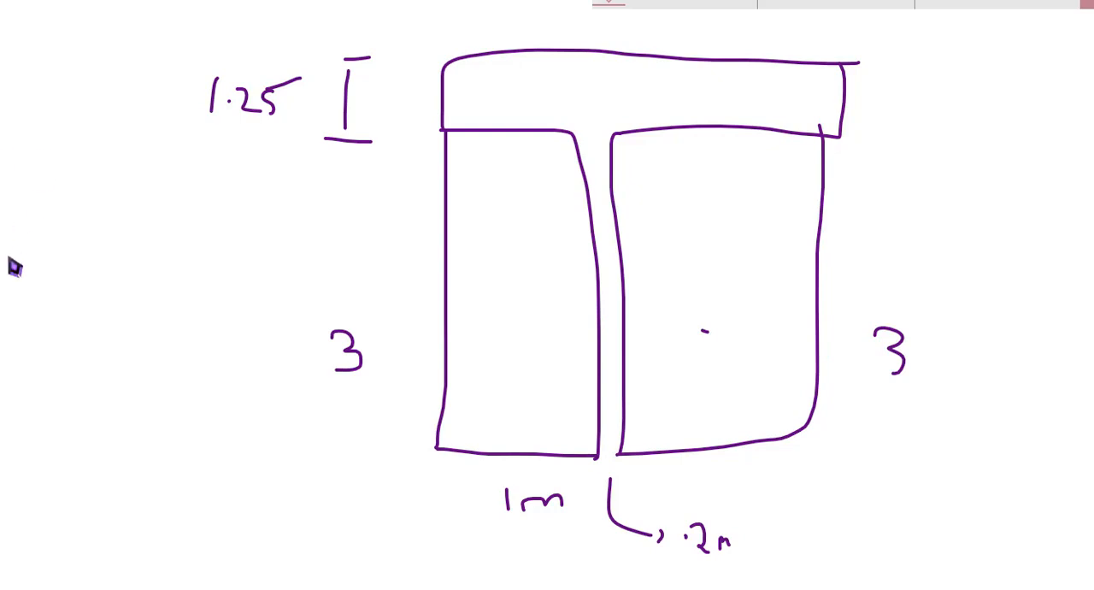
Write the floor-to-floor height note "F/F → 3" beside the stair sketch.
mouse_move(9, 273)
mouse_down()
mouse_move(16, 195)
mouse_move(34, 275)
mouse_move(73, 228)
mouse_move(155, 234)
mouse_up()
mouse_move(140, 221)
mouse_down()
mouse_move(163, 240)
mouse_move(154, 247)
mouse_up()
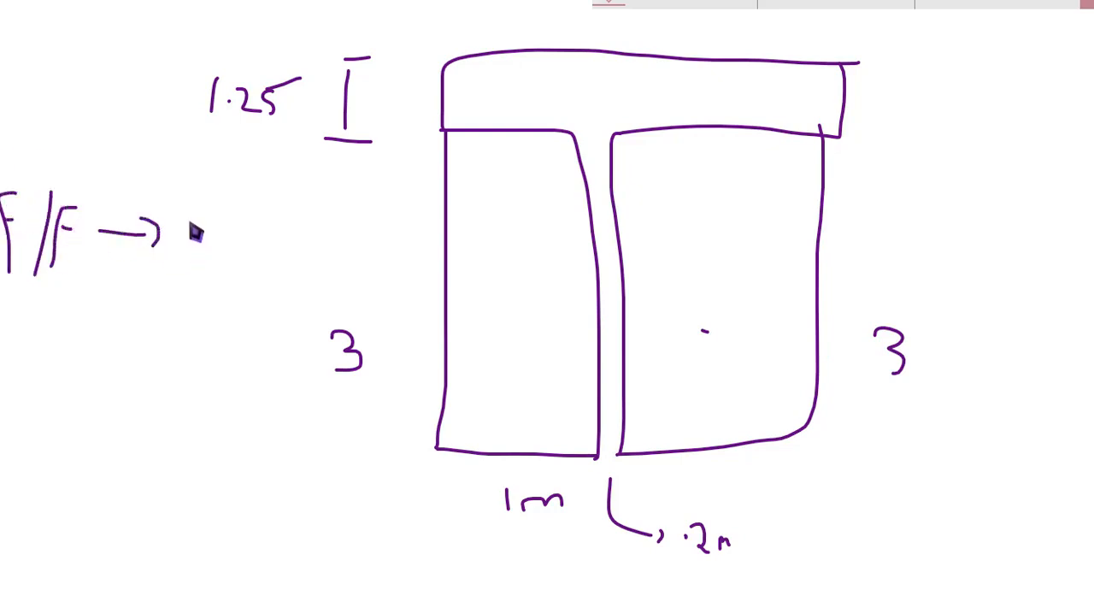
mouse_move(200, 218)
mouse_down()
mouse_move(216, 245)
mouse_move(199, 249)
mouse_up()
Switch to STAAD.Pro, show the beam snap grid and place a node at the origin.
key(alt+Tab)
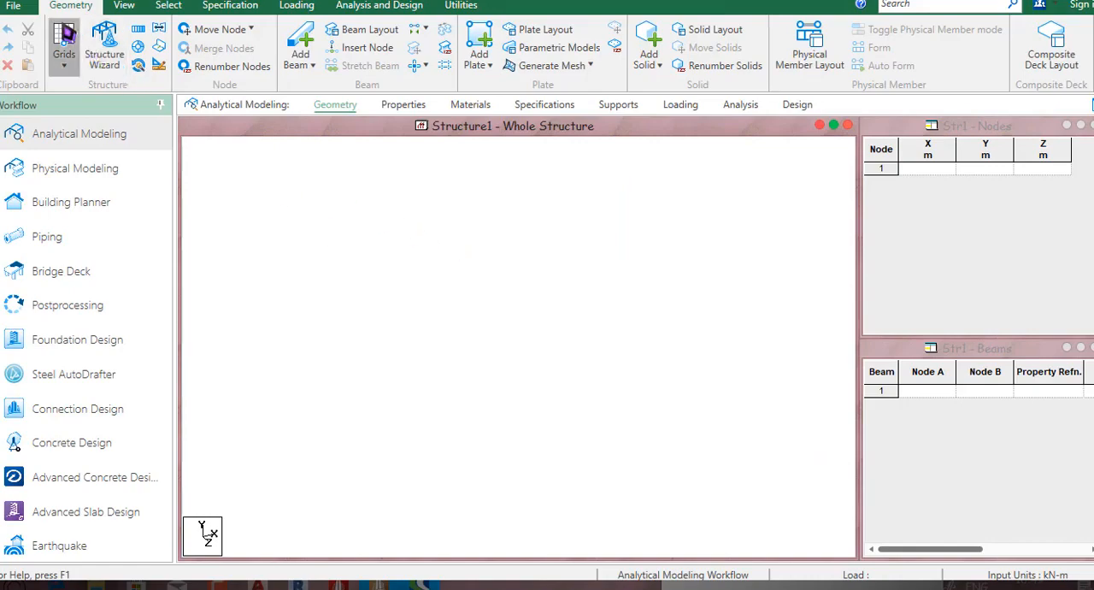
click(64, 57)
click(109, 92)
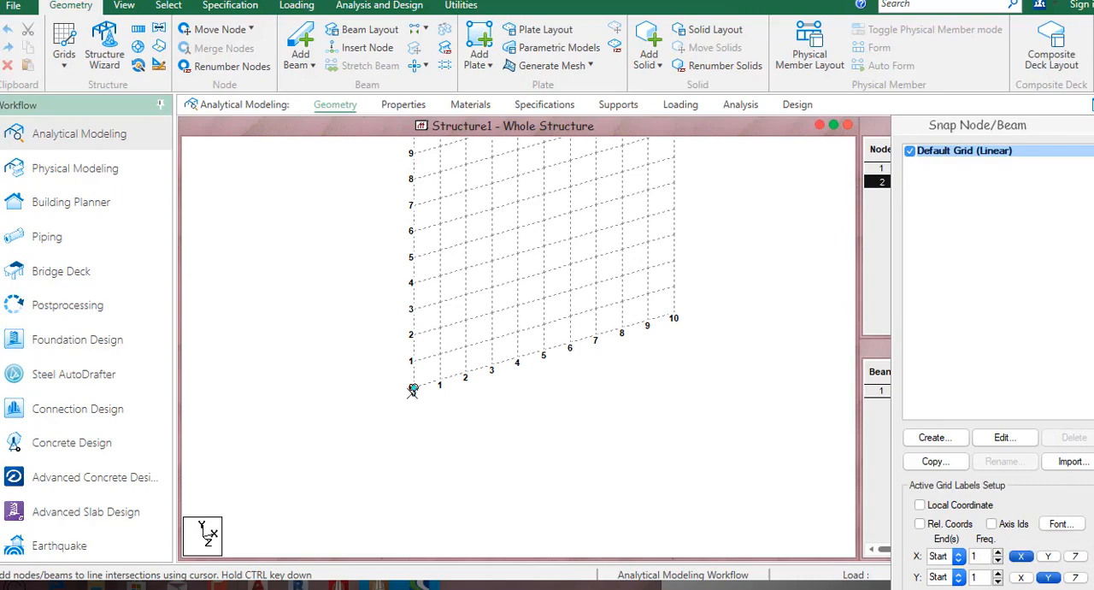
Select the origin node with the nodes cursor and close the beam snap grid.
right_click(348, 260)
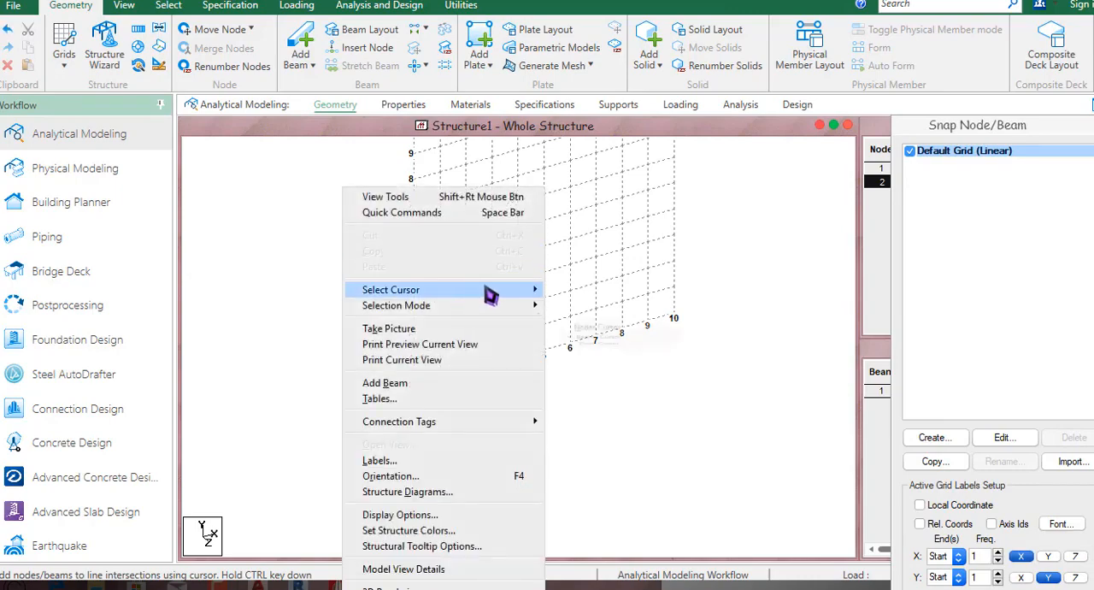
mouse_move(487, 290)
click(593, 293)
click(413, 387)
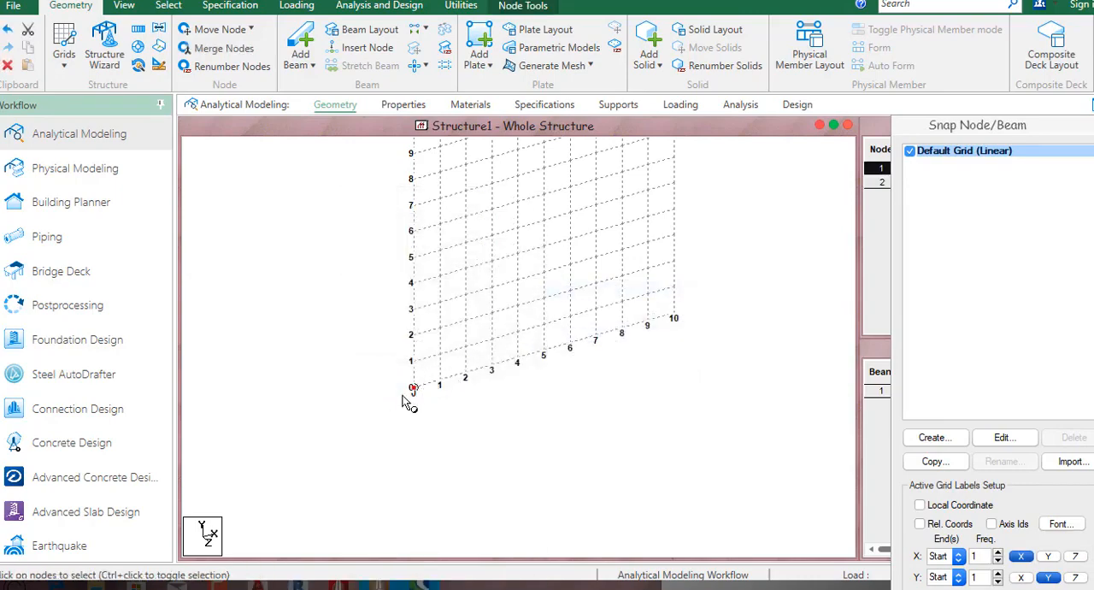
scroll(425, 388, up, 3)
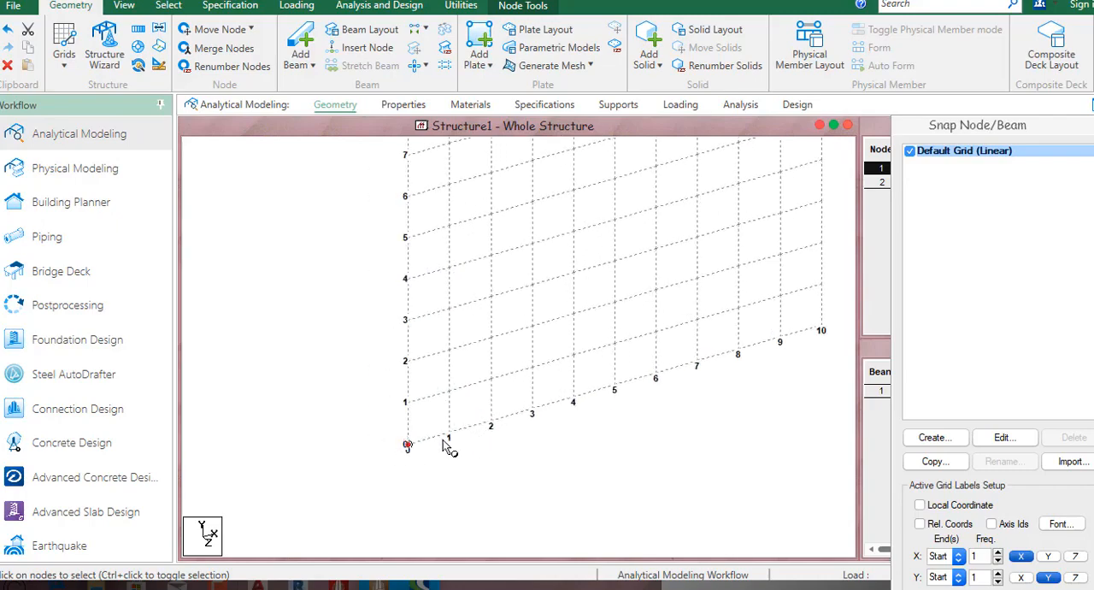
click(64, 58)
click(70, 95)
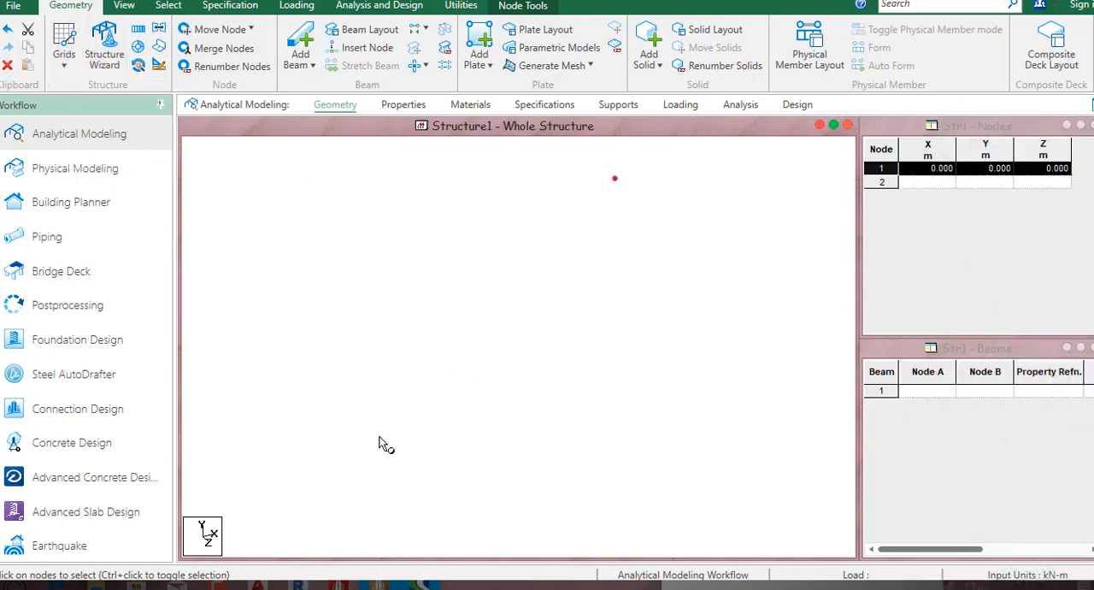
Show the beam snap grid again and draw a 1 m beam along X from the origin node.
click(64, 58)
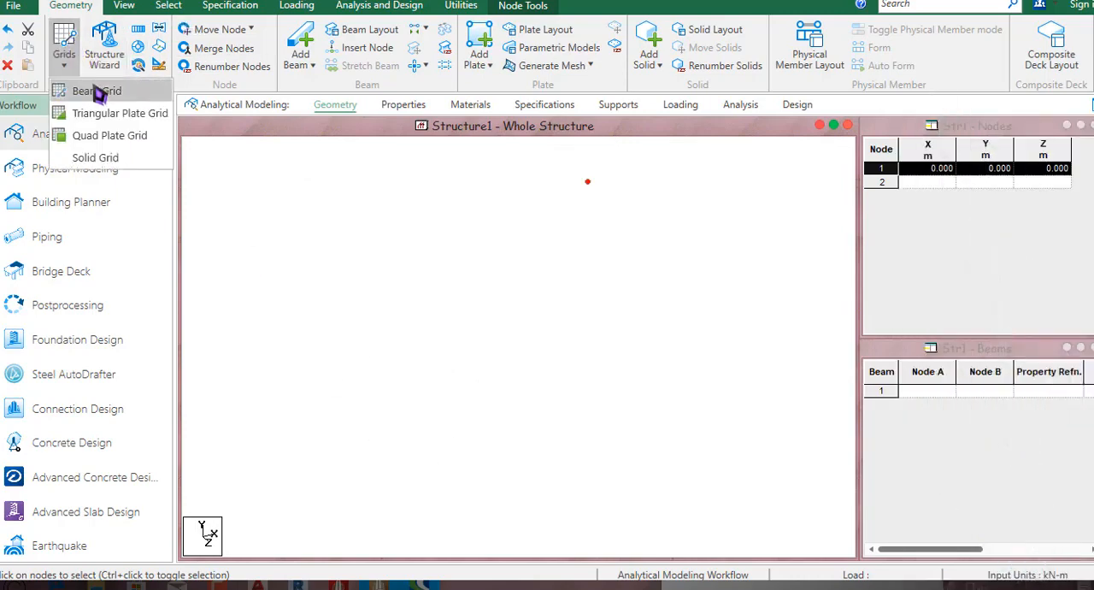
click(93, 91)
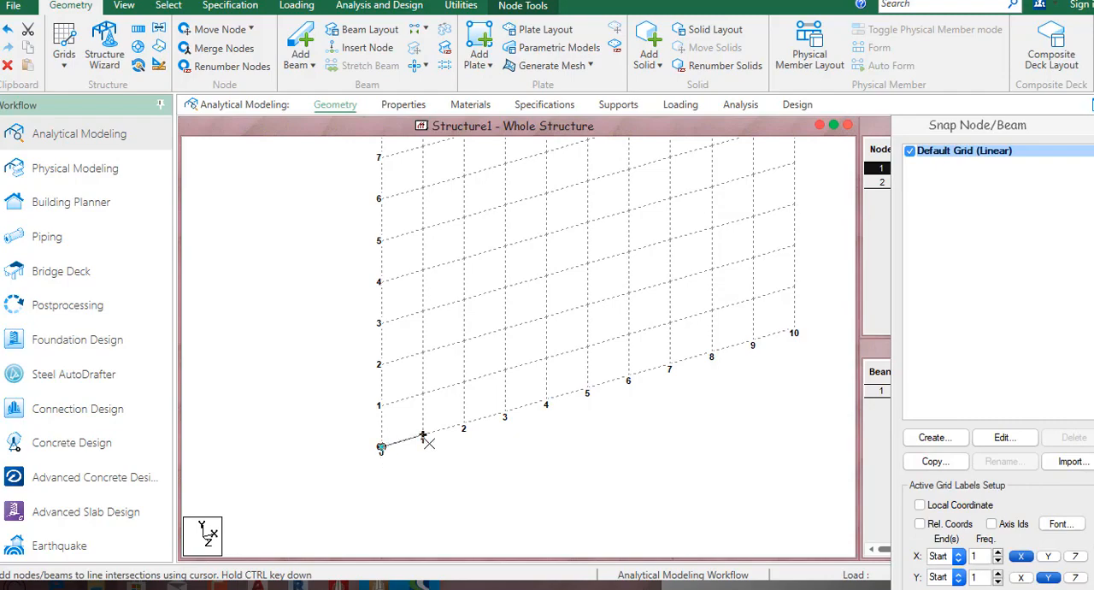
click(429, 443)
middle_drag(444, 456, 452, 429)
Select the new beam and inspect its properties dialog.
click(421, 424)
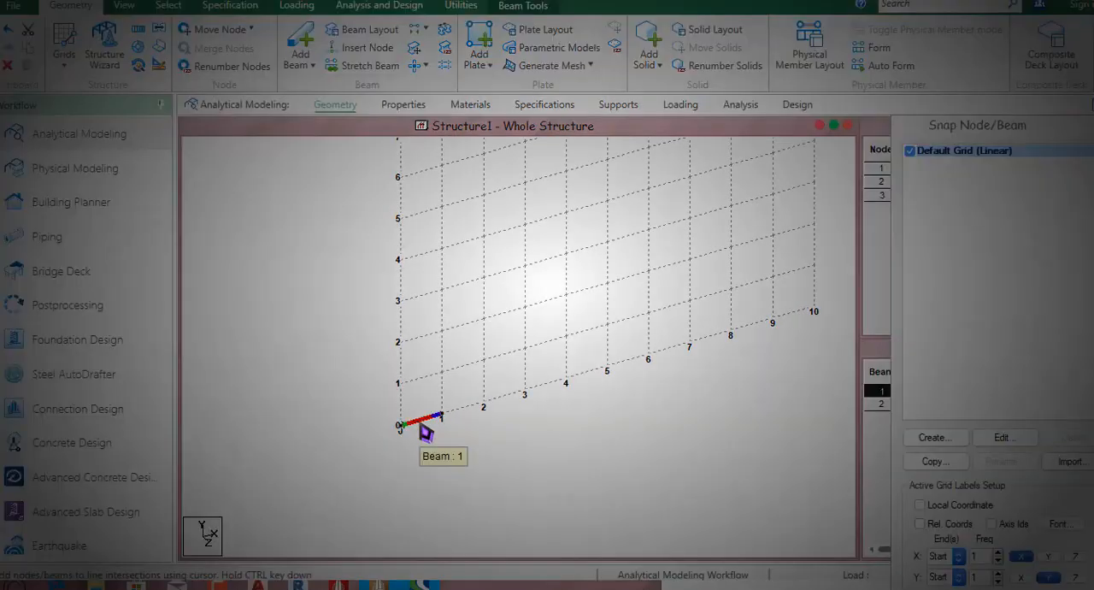
double_click(425, 434)
click(731, 478)
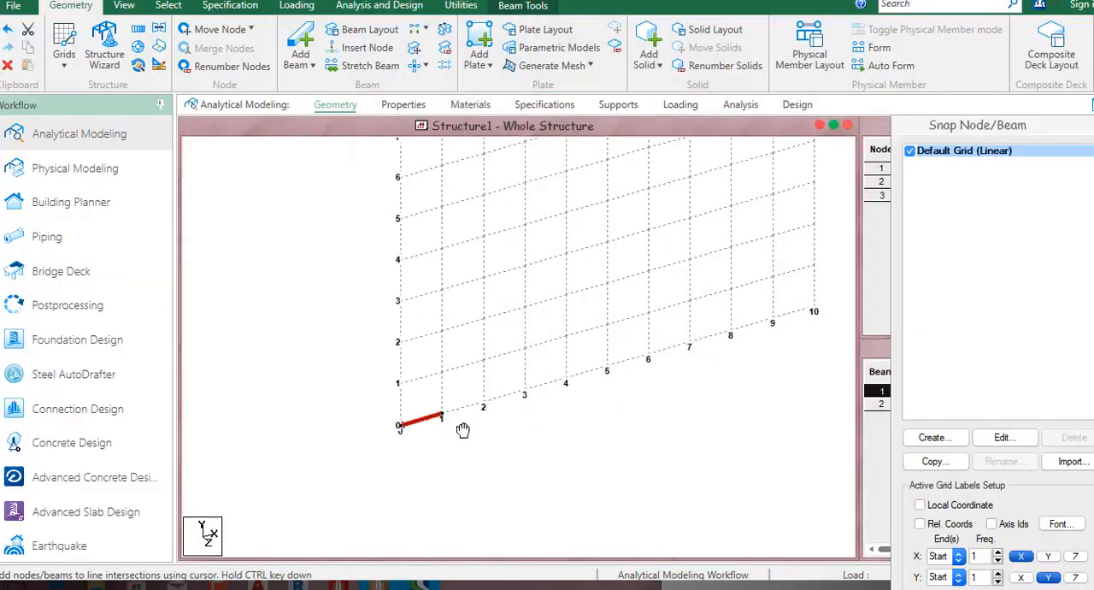
Copy the selected 1 m beam to the clipboard.
scroll(436, 431, up, 1)
middle_drag(463, 430, 483, 407)
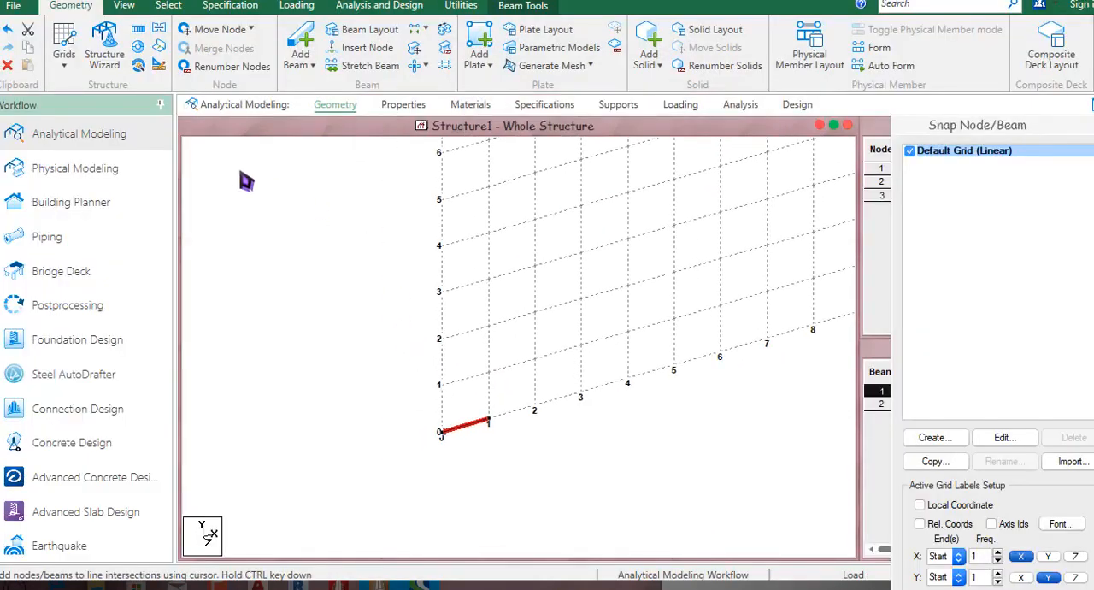
middle_drag(354, 233, 353, 235)
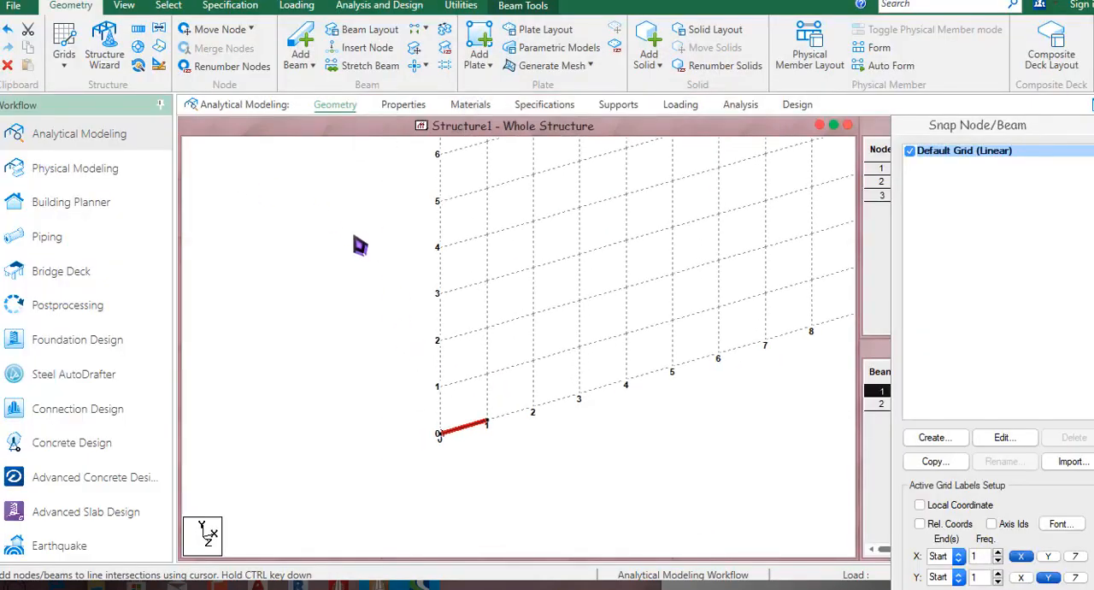
right_click(268, 168)
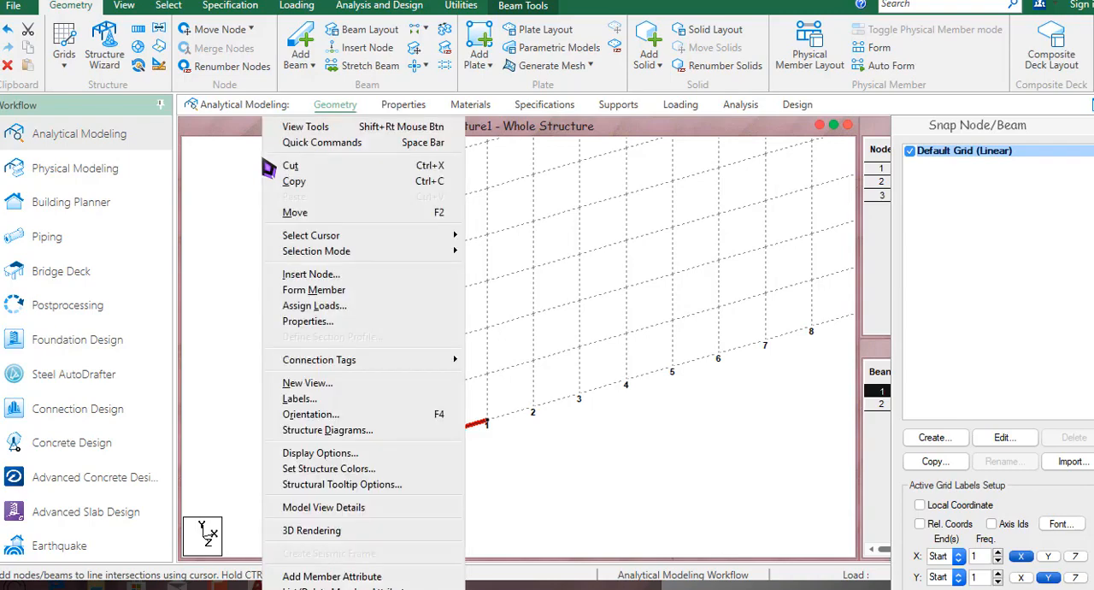
click(301, 190)
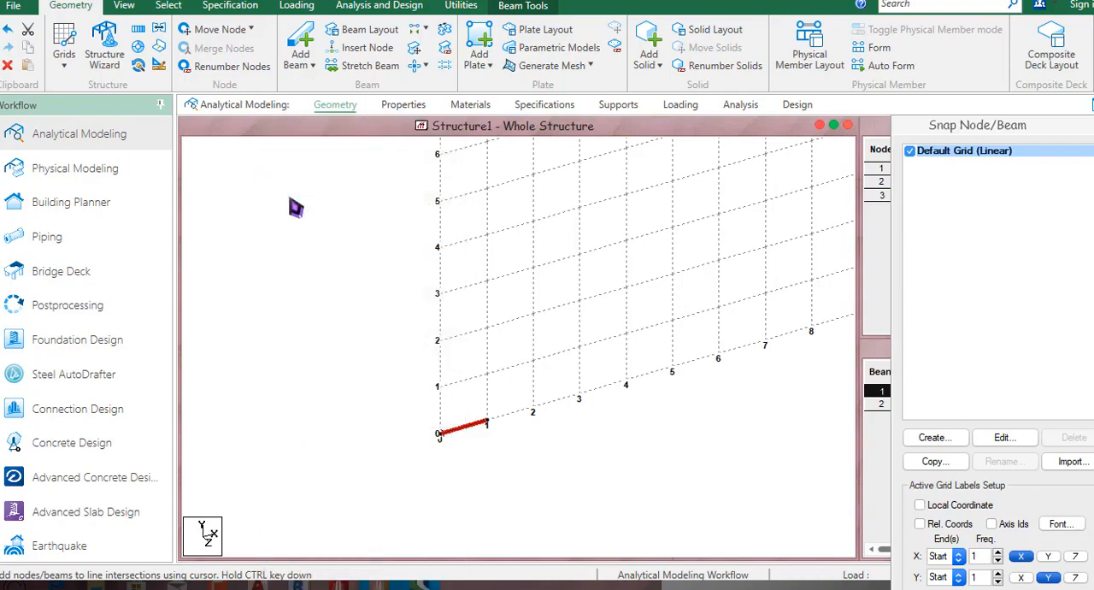
Paste the copied beam with a move of 1.5 m in Y and -3 m in Z.
right_click(293, 208)
click(359, 198)
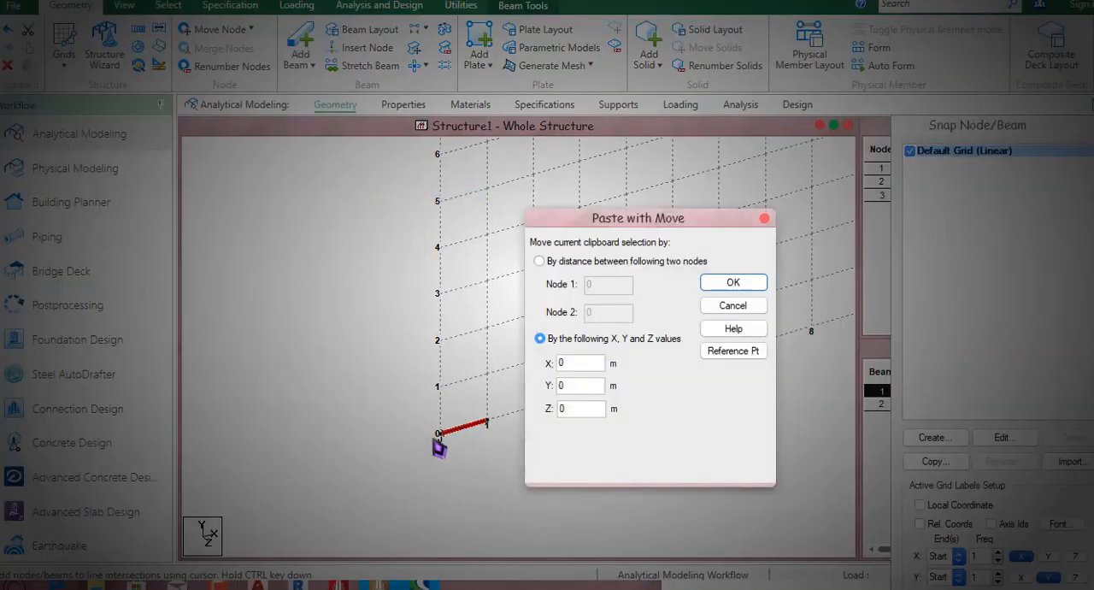
key(super+w)
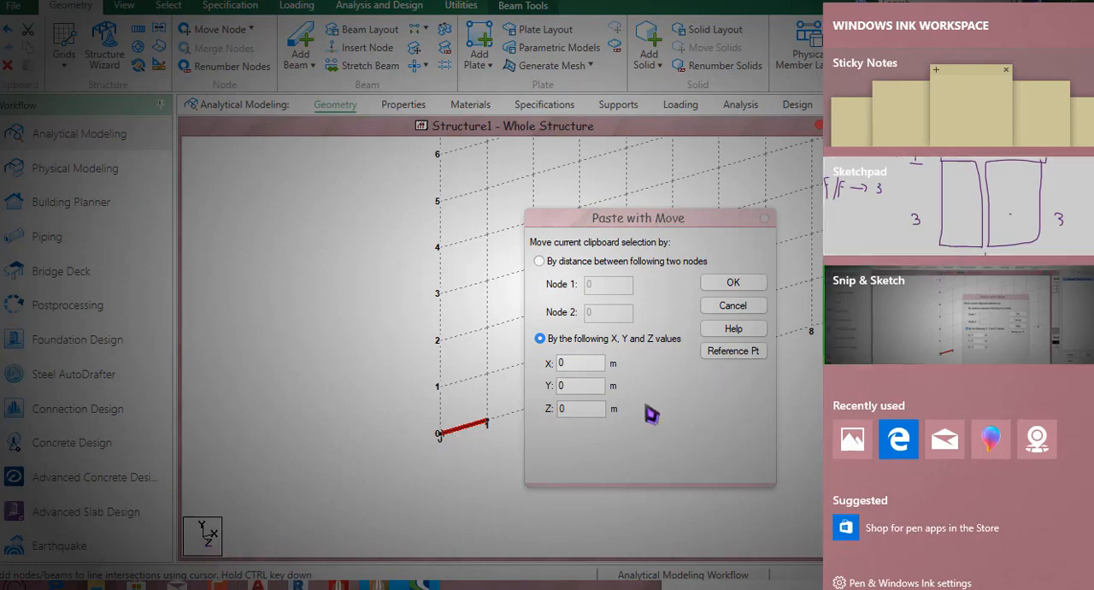
click(794, 258)
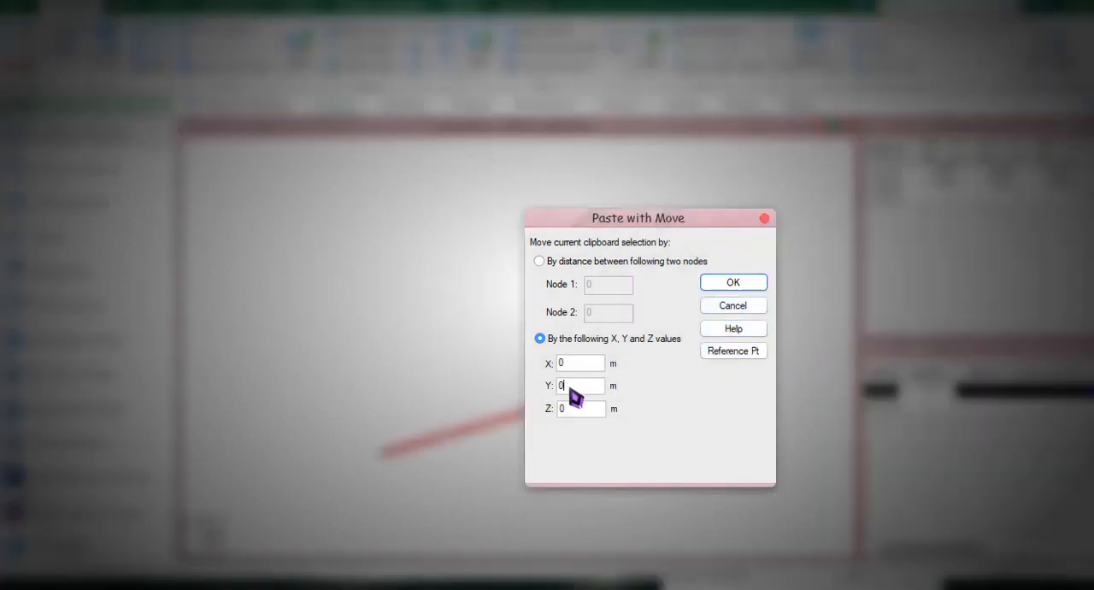
drag(570, 389, 551, 392)
drag(586, 410, 542, 417)
click(737, 285)
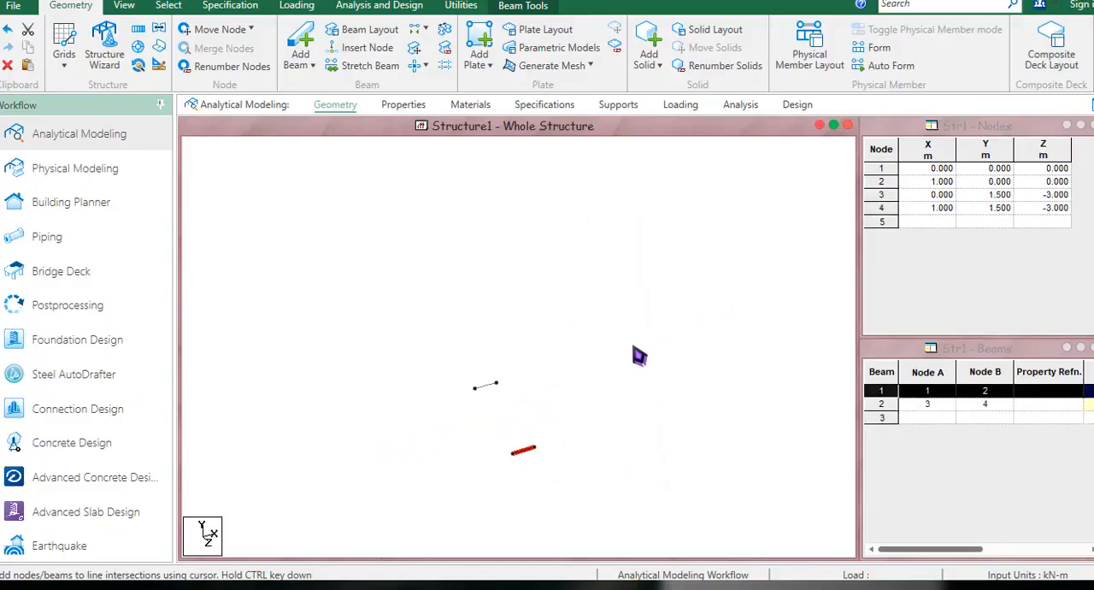
Return to the Sketchpad and draw X and Z axis arrows beside the stair plan.
middle_drag(388, 413, 379, 420)
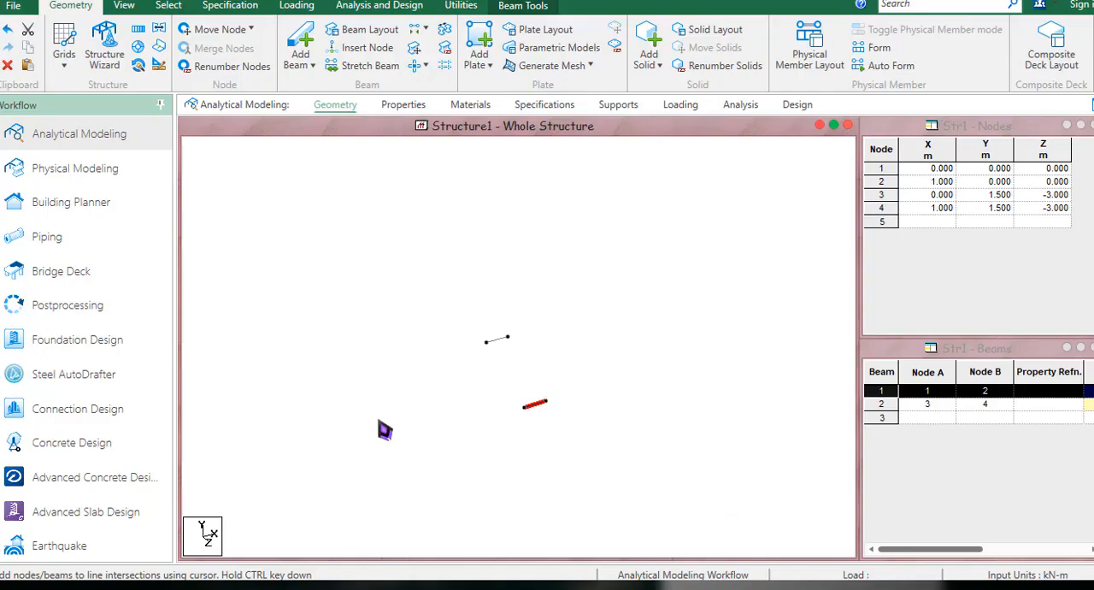
key(super+w)
click(1001, 234)
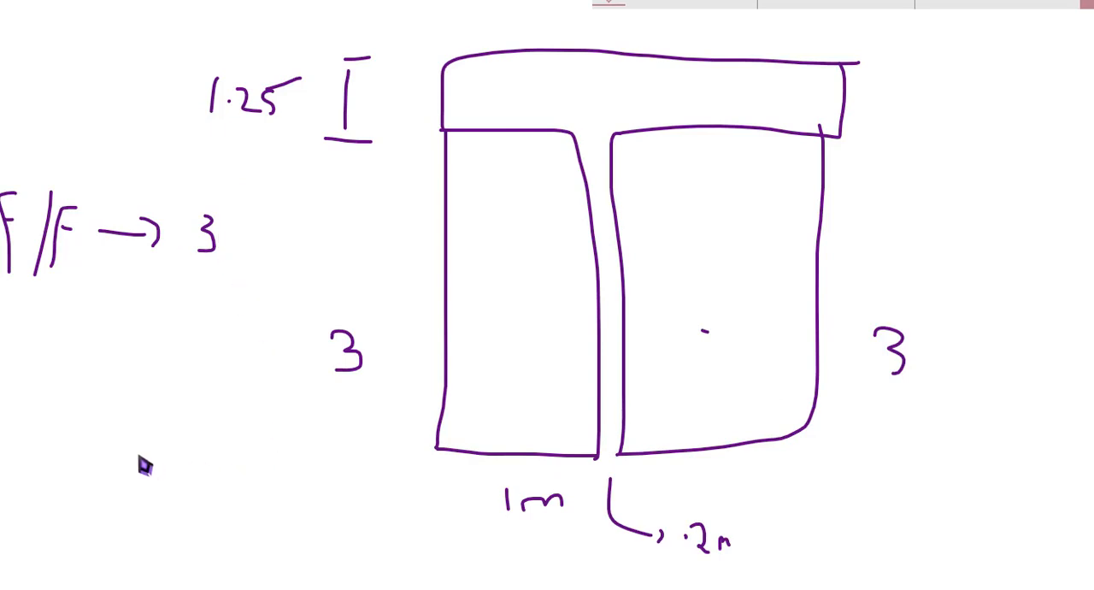
mouse_move(137, 455)
mouse_down()
mouse_move(276, 465)
mouse_move(139, 483)
mouse_move(140, 513)
mouse_move(148, 507)
mouse_move(171, 533)
mouse_move(203, 535)
mouse_up()
click(121, 506)
Mark the first flight's direction and end edges, circle the axes, and link the length 3 to the Z axis.
mouse_move(421, 457)
mouse_down()
mouse_move(588, 456)
mouse_move(515, 203)
mouse_move(520, 181)
mouse_up()
drag(446, 126, 560, 126)
mouse_move(139, 451)
mouse_down()
mouse_move(100, 510)
mouse_move(171, 462)
mouse_move(128, 441)
mouse_up()
mouse_move(885, 376)
mouse_down()
mouse_move(799, 520)
mouse_move(295, 552)
mouse_move(208, 530)
mouse_move(233, 538)
mouse_up()
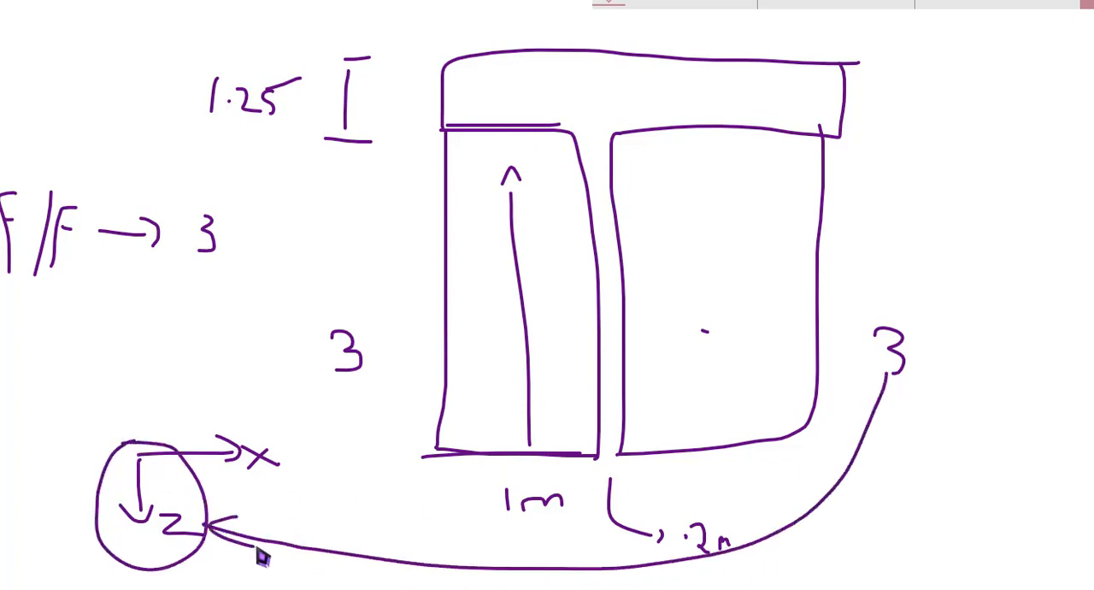
mouse_move(237, 409)
mouse_down()
mouse_move(214, 293)
mouse_move(204, 303)
mouse_move(226, 289)
mouse_up()
mouse_move(261, 258)
mouse_down()
mouse_move(288, 252)
mouse_move(284, 265)
mouse_up()
Switch back to STAAD.Pro and clear the beam selection.
key(alt+Tab)
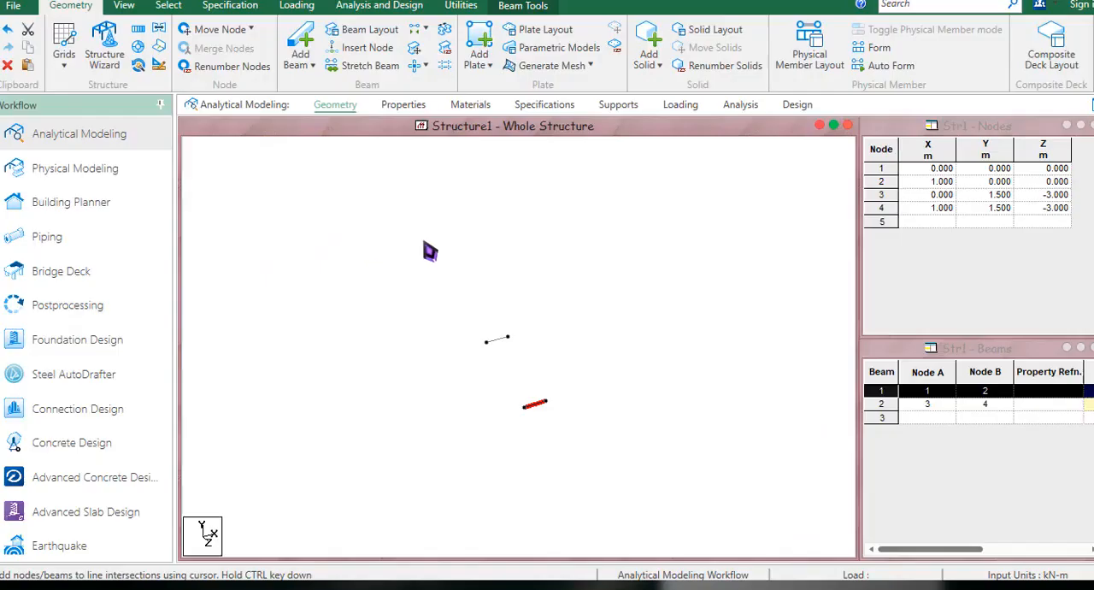
mouse_move(513, 382)
middle_down()
mouse_move(508, 399)
mouse_move(503, 378)
middle_up()
scroll(505, 376, up, 4)
click(503, 375)
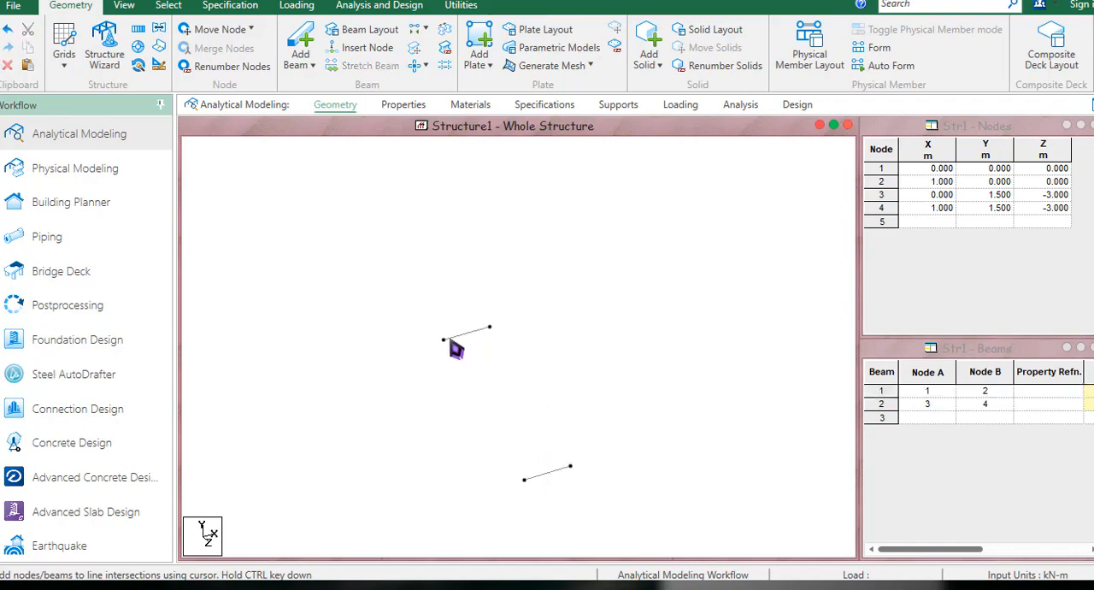
Clear the upper beam selection, return to the Sketchpad, circle the first flight's upper edge and link it to the landing's outer corner.
click(461, 336)
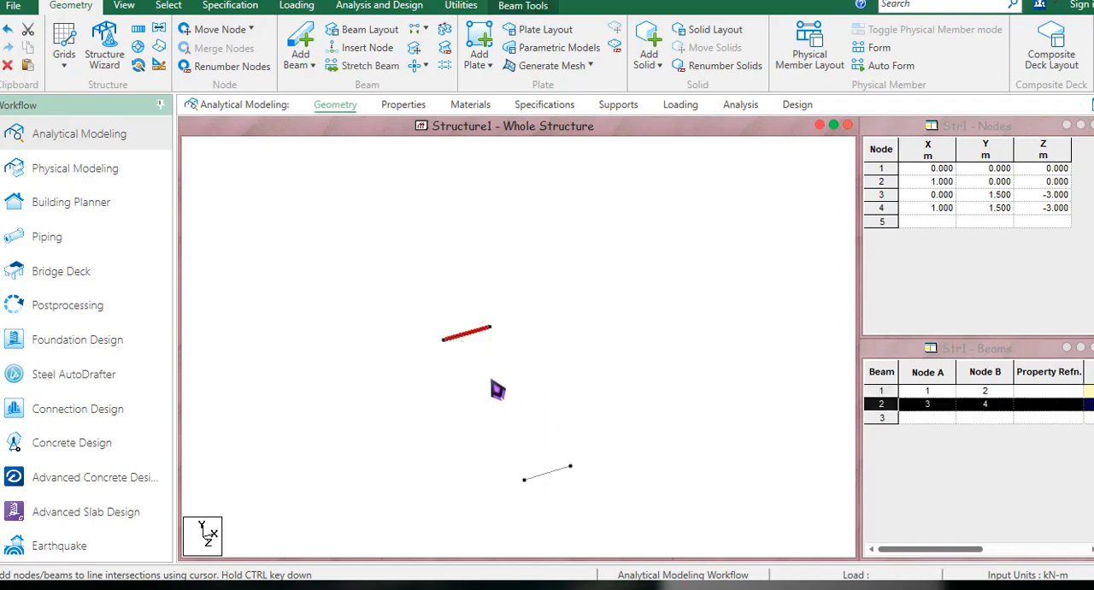
click(497, 385)
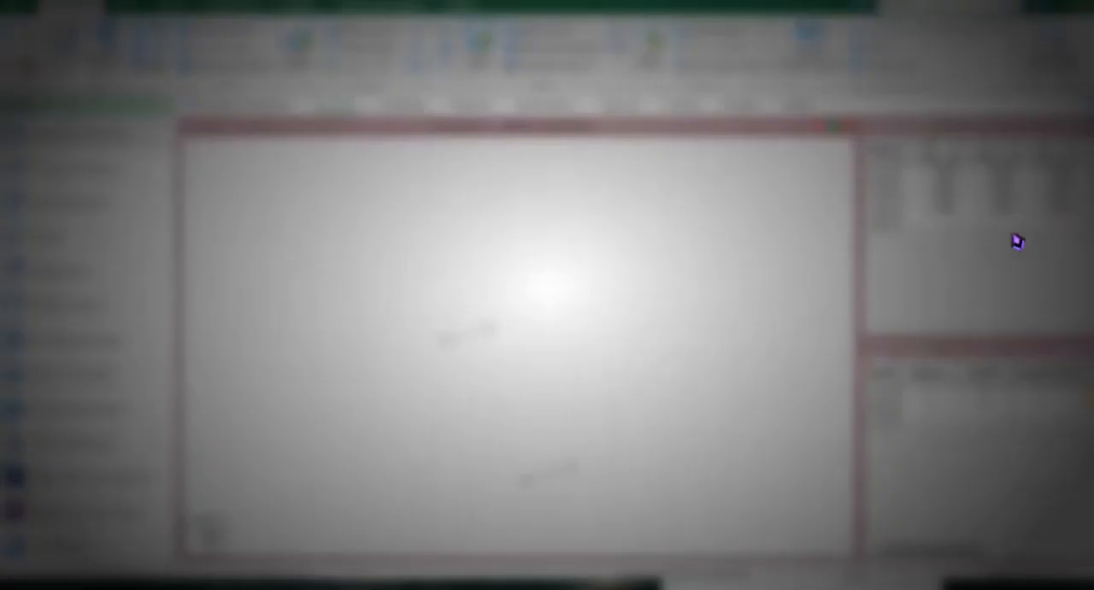
key(super+w)
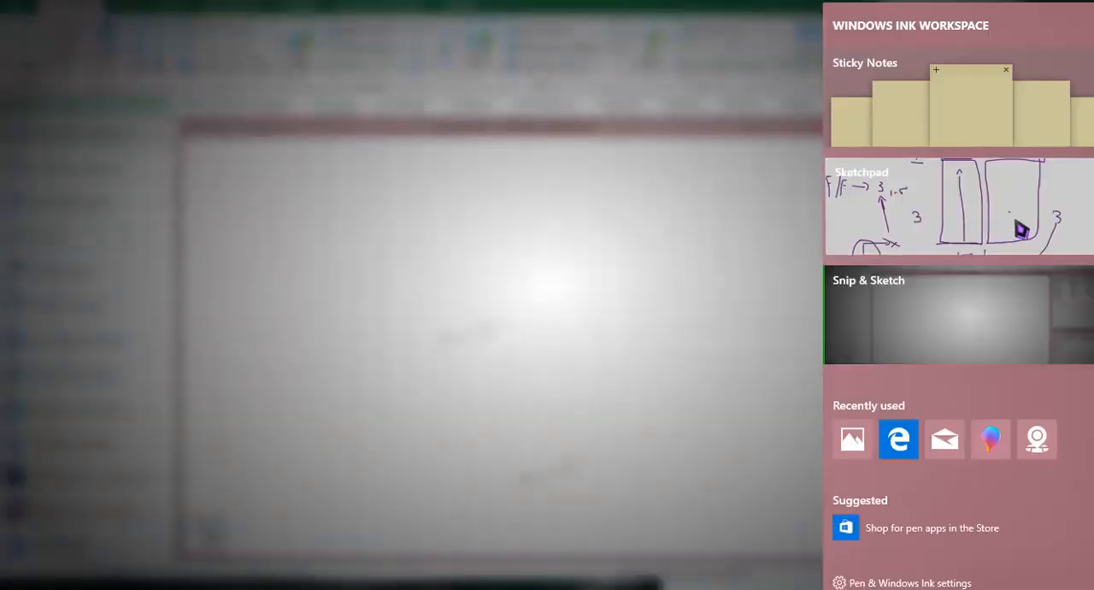
click(1020, 229)
mouse_move(485, 127)
mouse_down()
mouse_move(447, 142)
mouse_move(577, 141)
mouse_move(423, 130)
mouse_move(405, 98)
mouse_move(456, 75)
mouse_move(441, 73)
mouse_up()
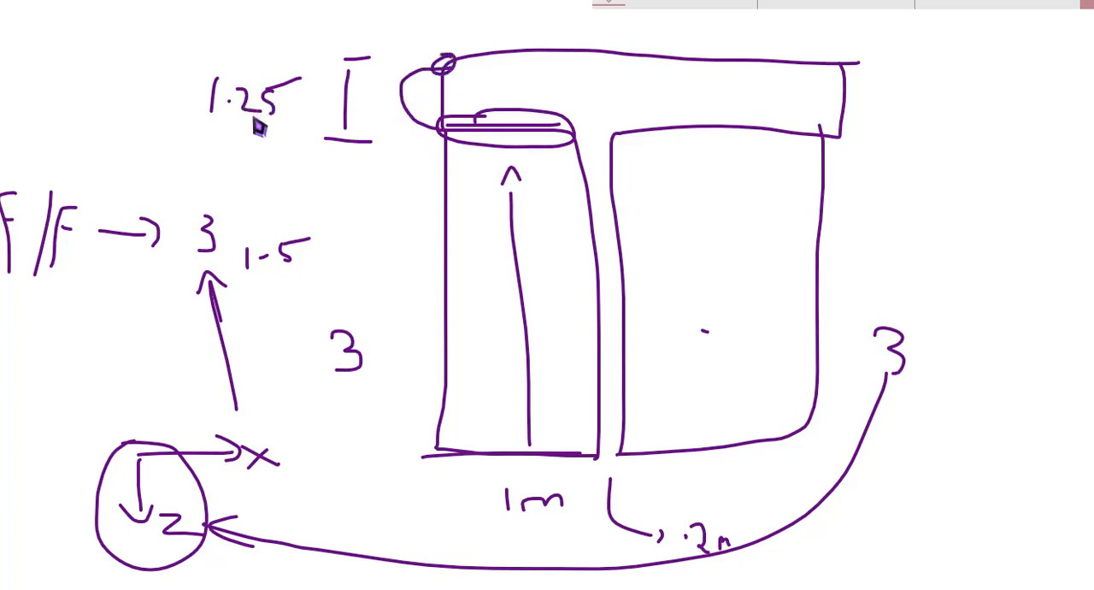
Switch back to STAAD.Pro and repeat node 3 once by -1.25 m in Z with Translational Repeat and linked steps.
key(alt+Tab)
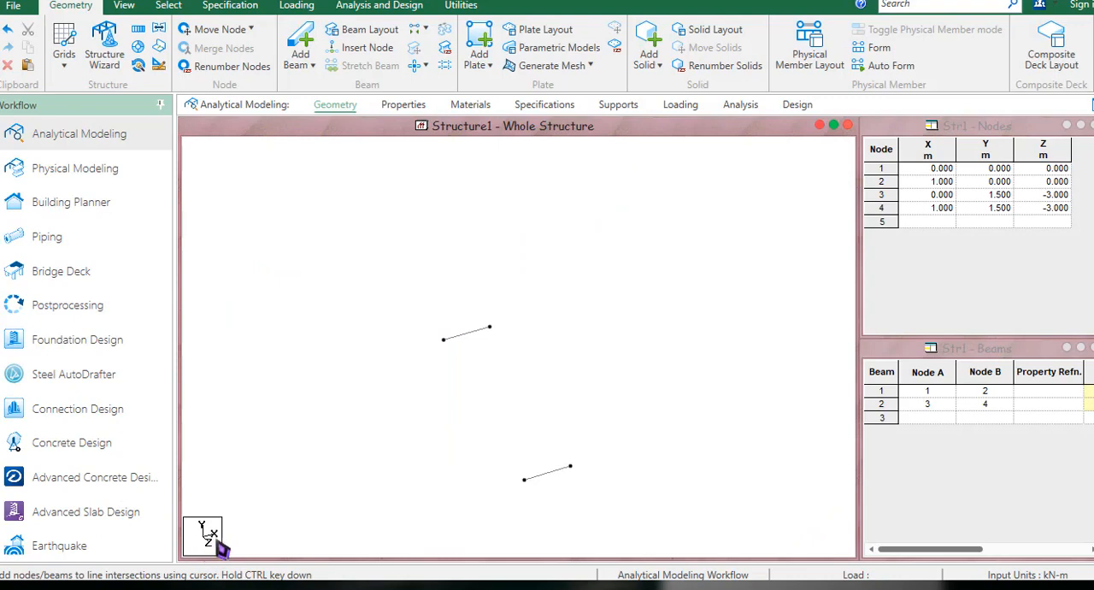
right_click(310, 180)
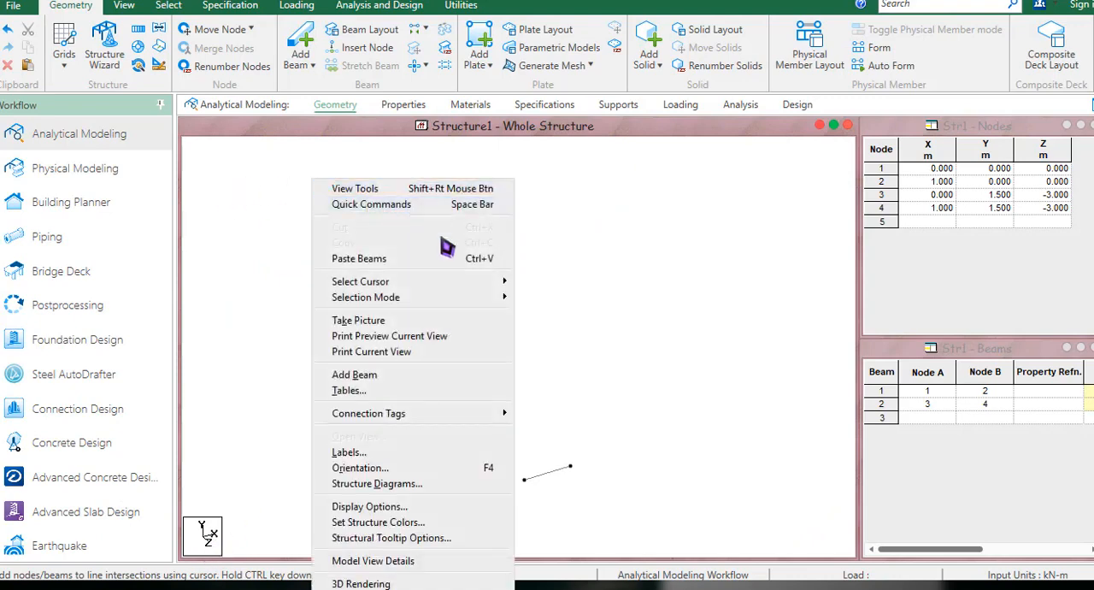
mouse_move(457, 283)
click(543, 283)
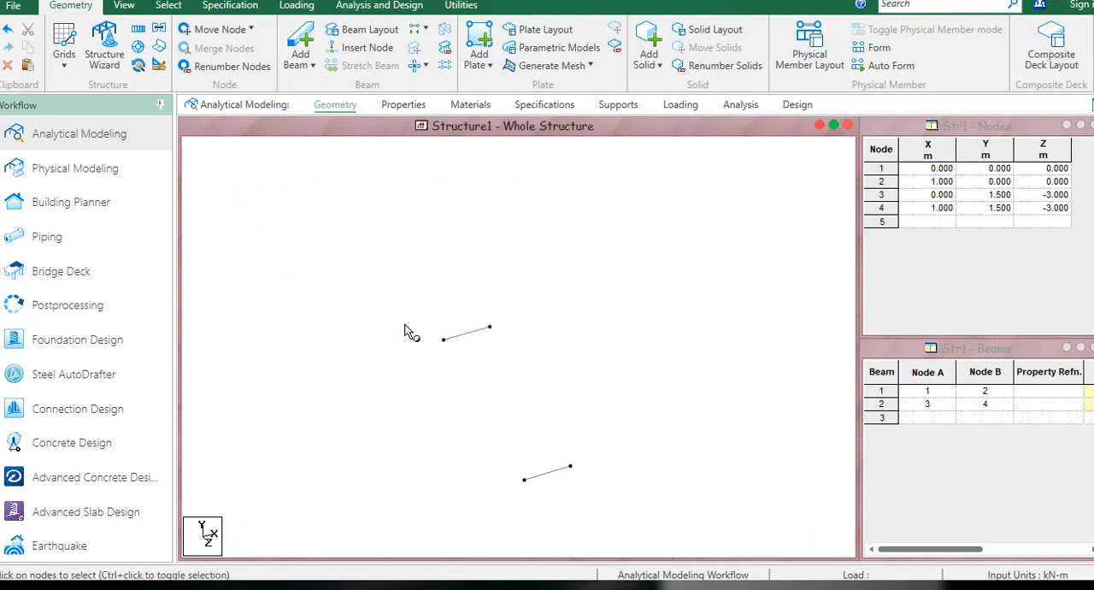
drag(470, 363, 456, 356)
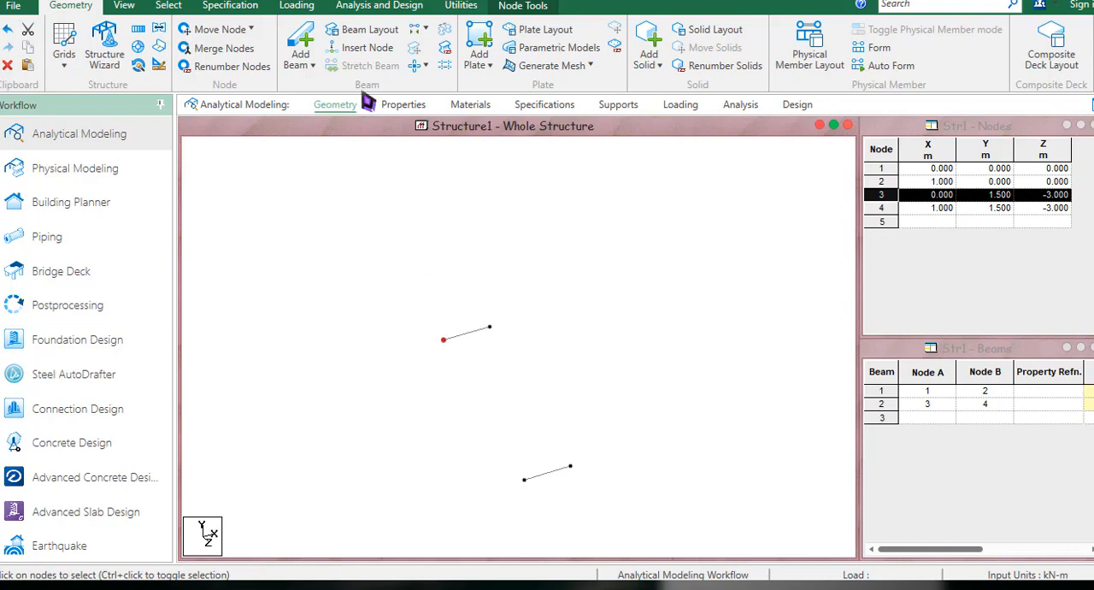
click(146, 38)
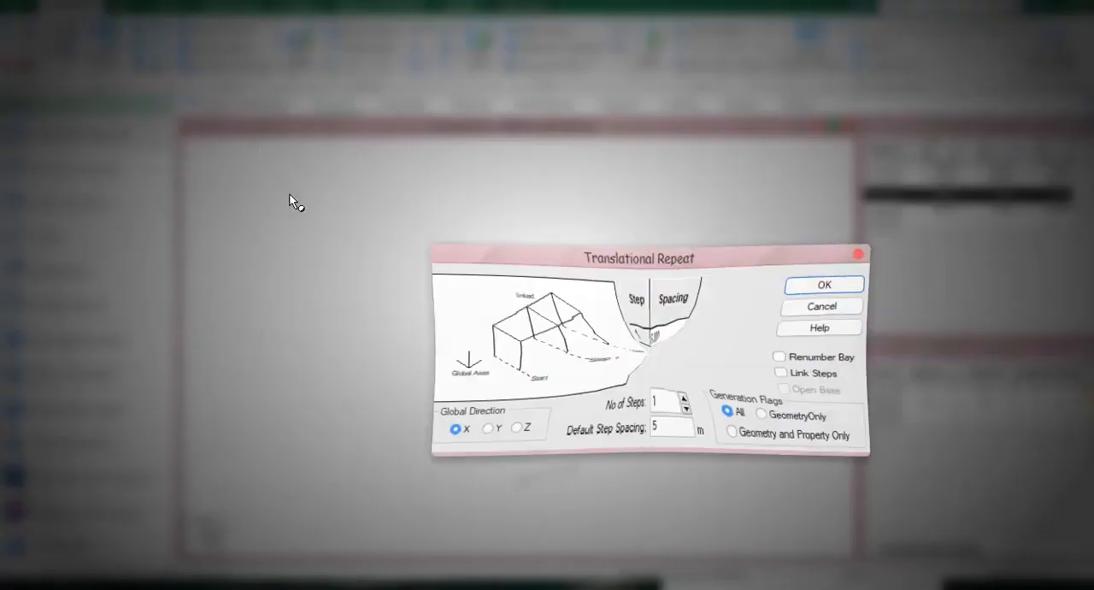
click(510, 427)
drag(680, 433, 610, 441)
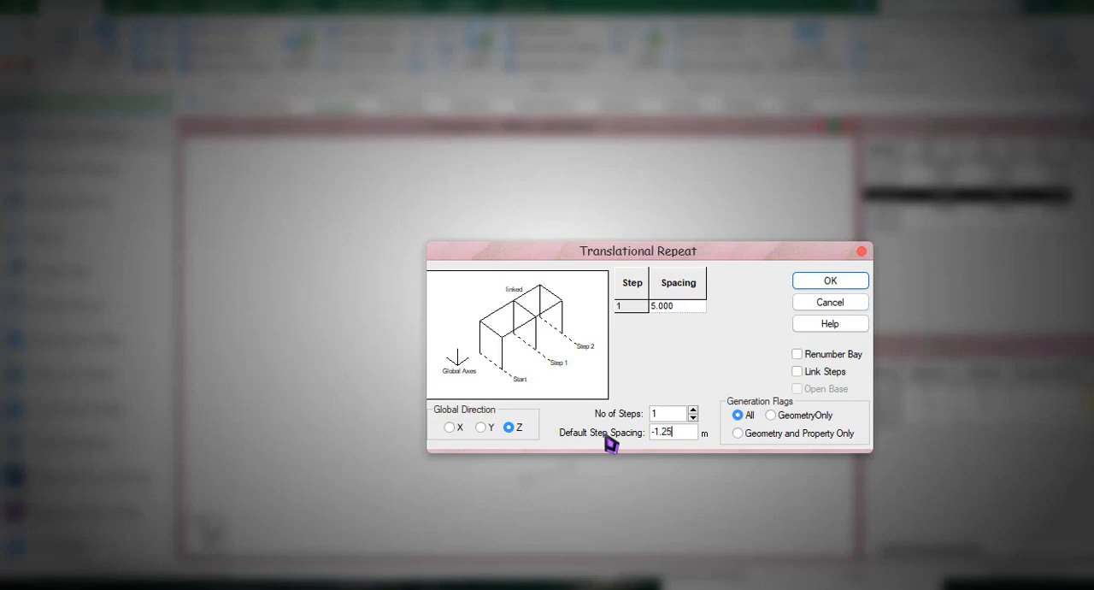
click(833, 376)
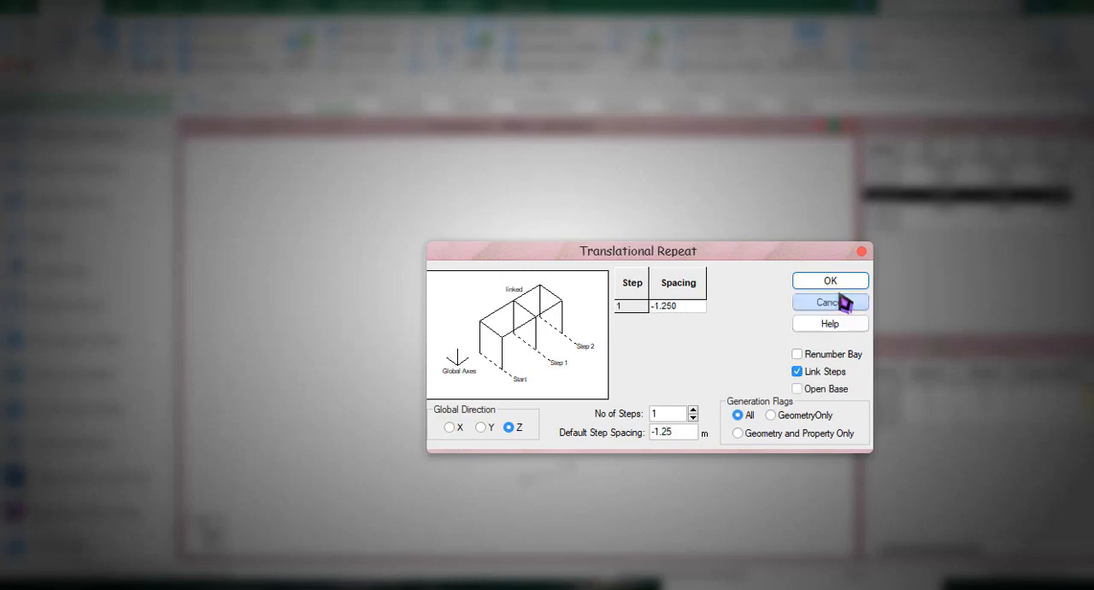
click(830, 282)
Select node 5, then in the Sketchpad circle the landing's two outer corners and trace the full stair width along the base.
middle_drag(474, 381, 479, 427)
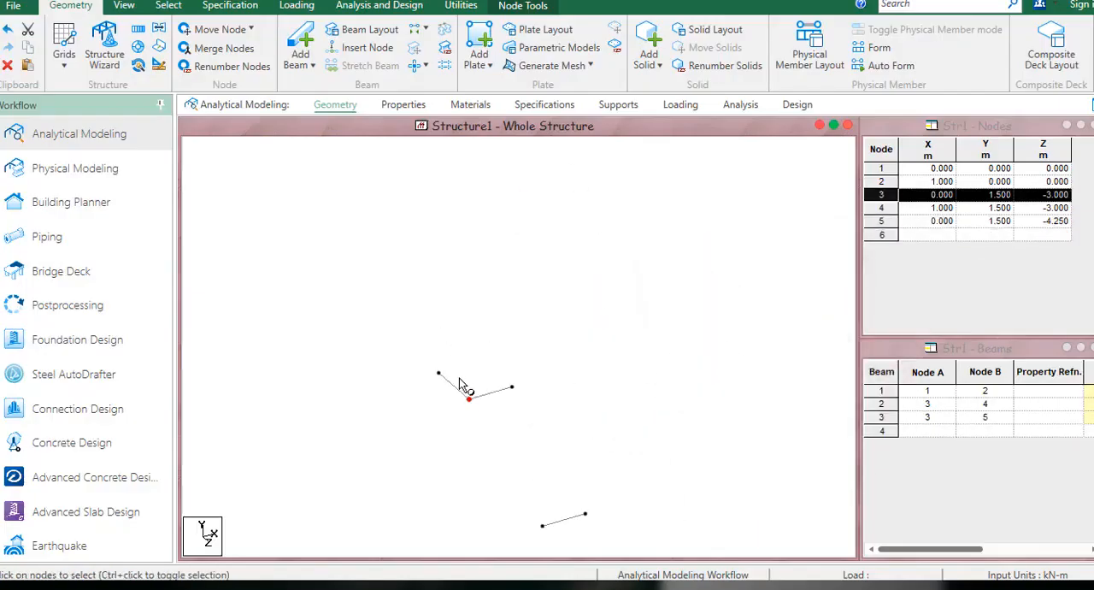
click(435, 375)
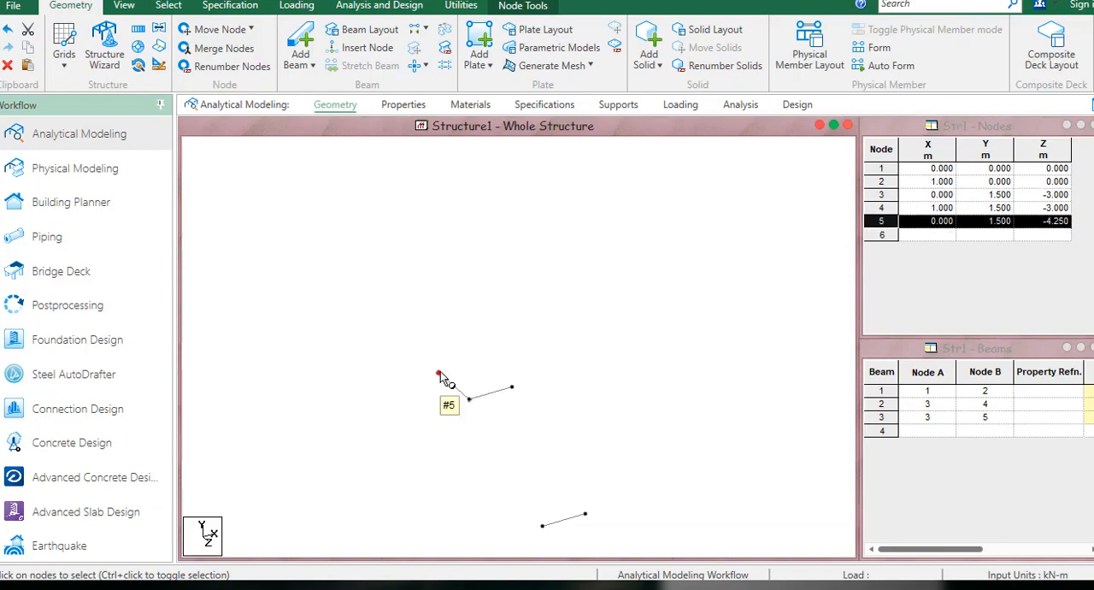
key(super+w)
click(948, 229)
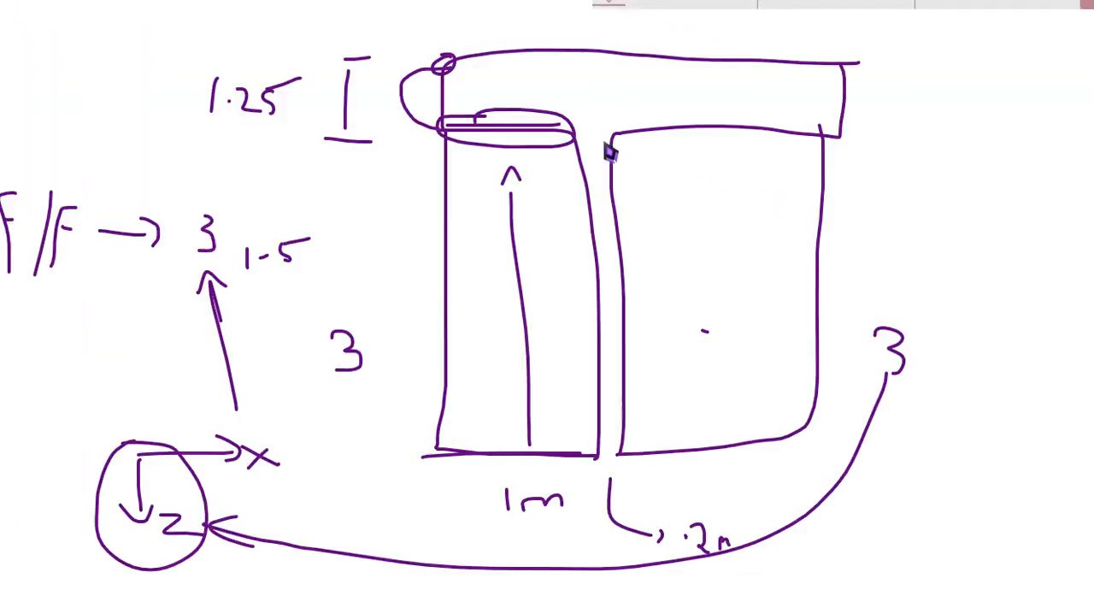
drag(445, 59, 446, 57)
mouse_move(849, 63)
mouse_down()
mouse_move(834, 76)
mouse_move(847, 55)
mouse_up()
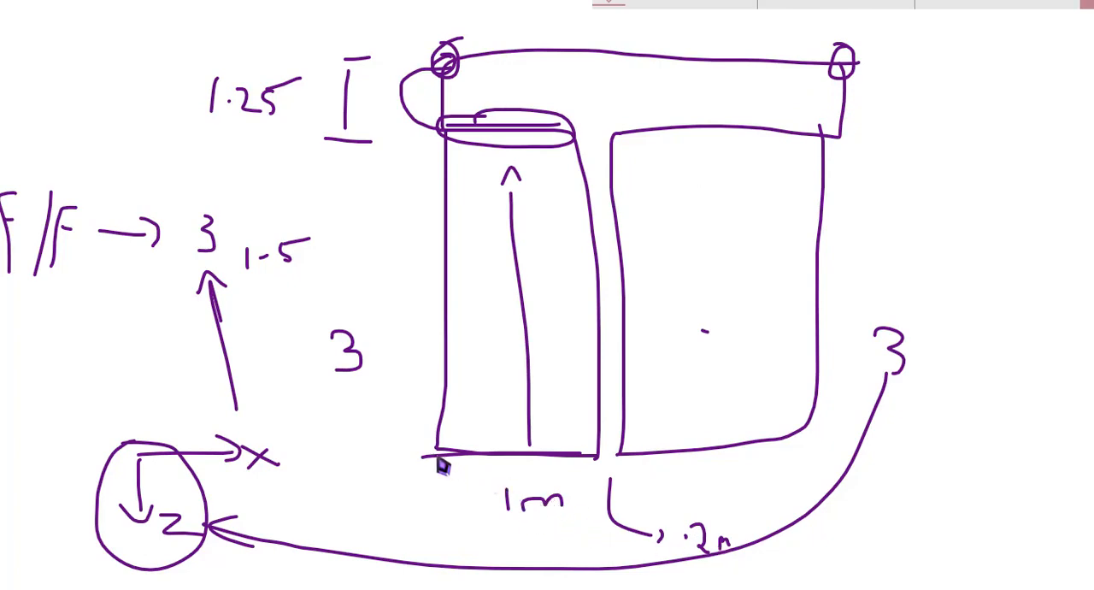
mouse_move(437, 463)
mouse_down()
mouse_move(601, 463)
mouse_move(620, 472)
mouse_move(704, 455)
mouse_move(816, 453)
mouse_up()
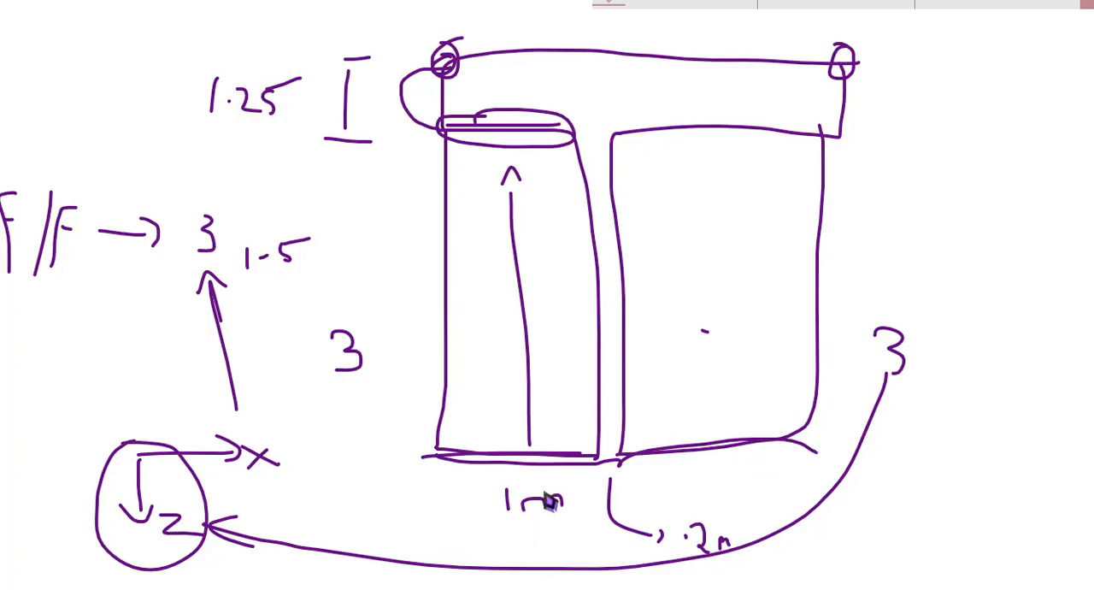
Switch back to STAAD.Pro and repeat node 5 once by 2.2 m in X with Translational Repeat and linked steps.
key(alt+Tab)
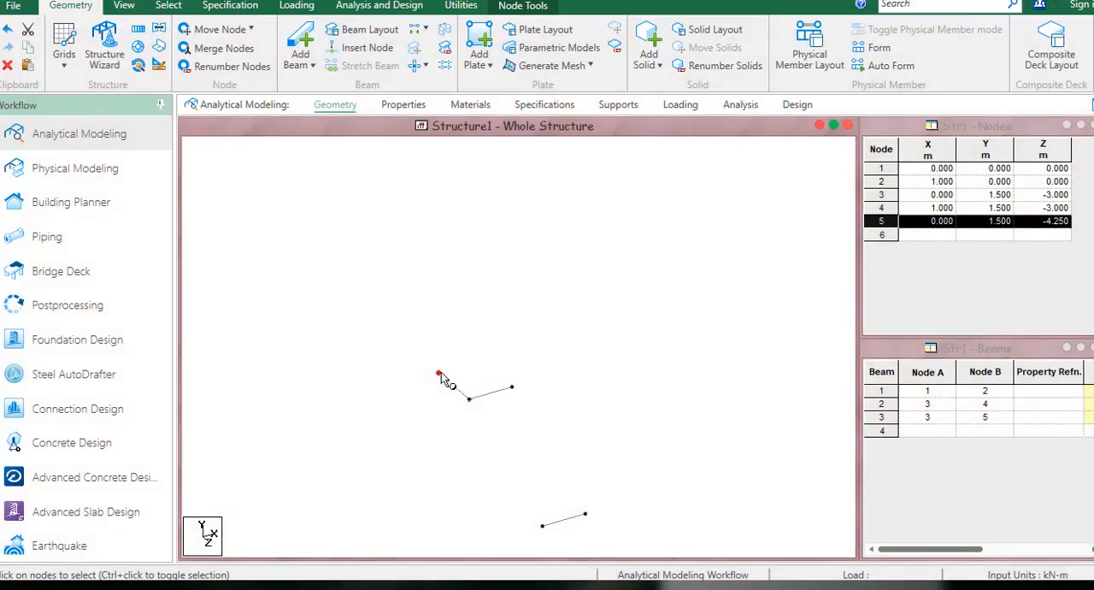
click(137, 29)
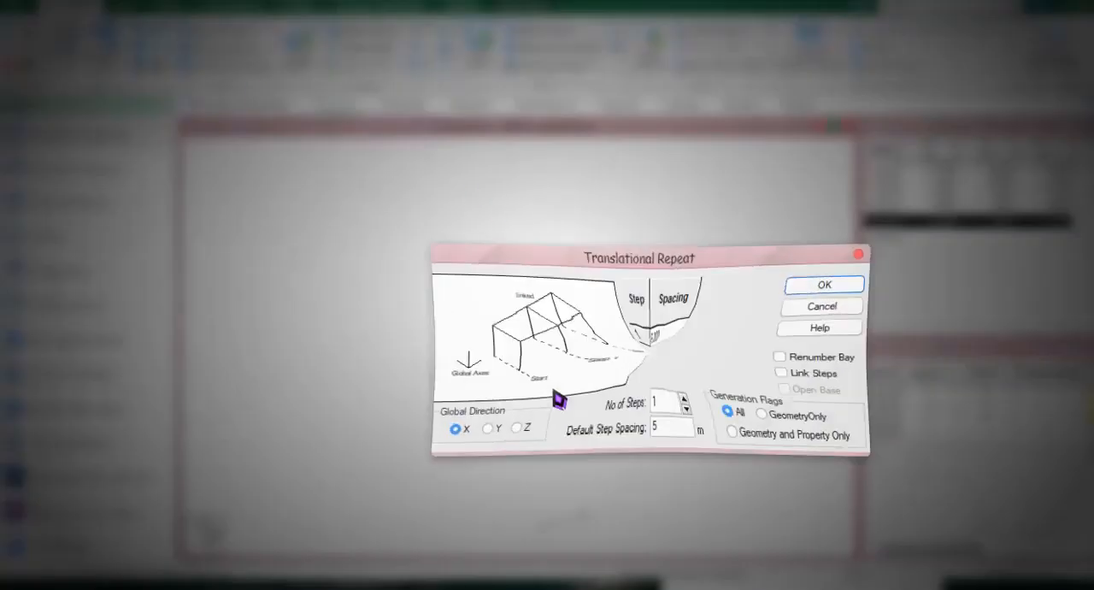
drag(673, 432, 588, 442)
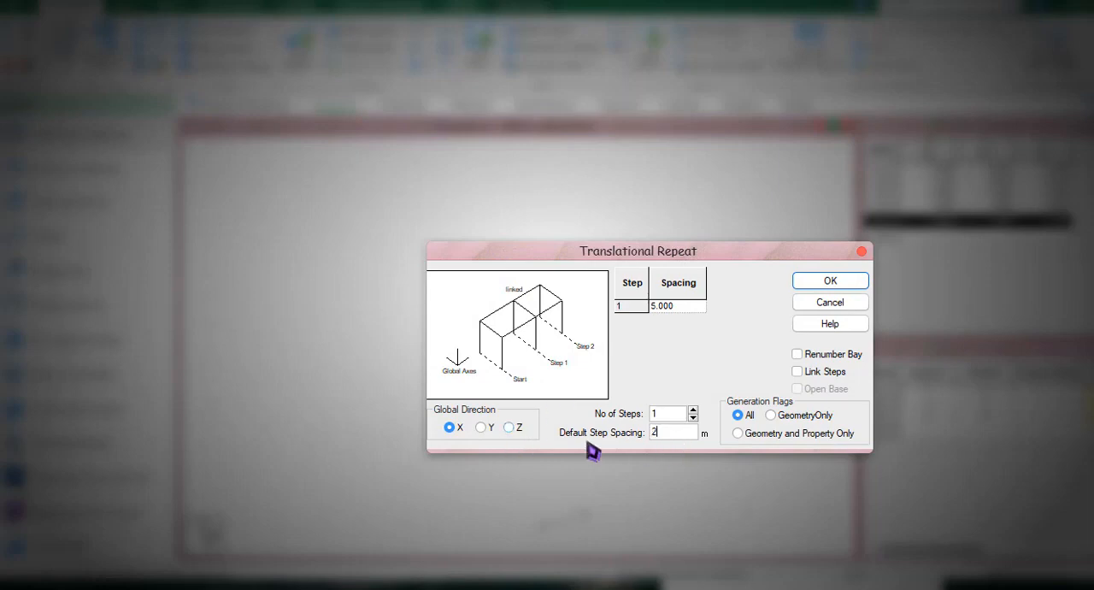
click(807, 372)
click(827, 282)
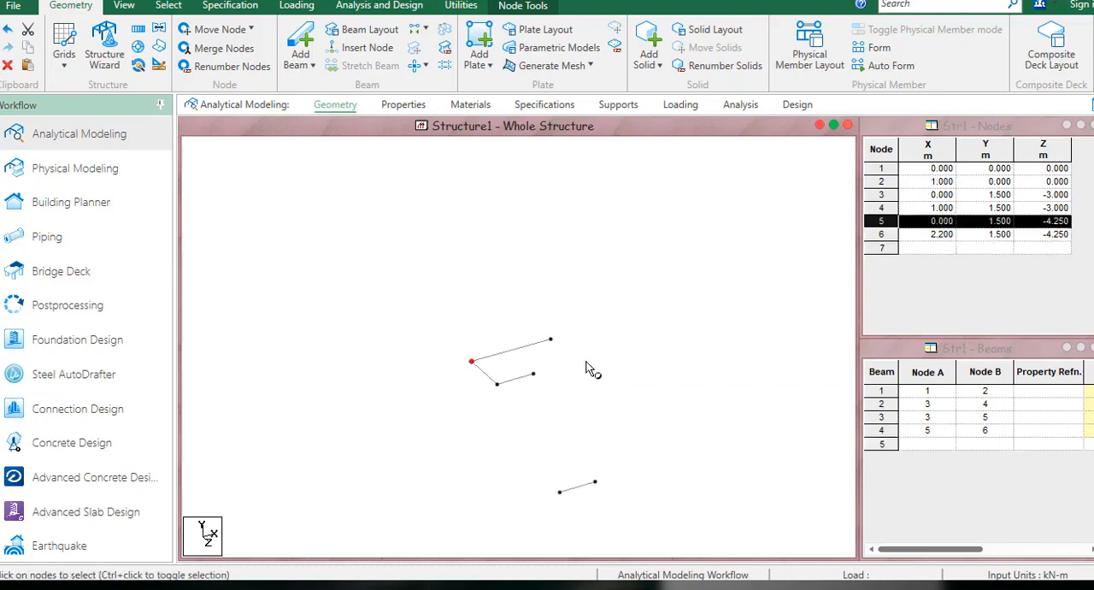
Repeat node 6 once by 1.25 m in Z with Translational Repeat and linked steps.
scroll(538, 319, up, 4)
click(519, 299)
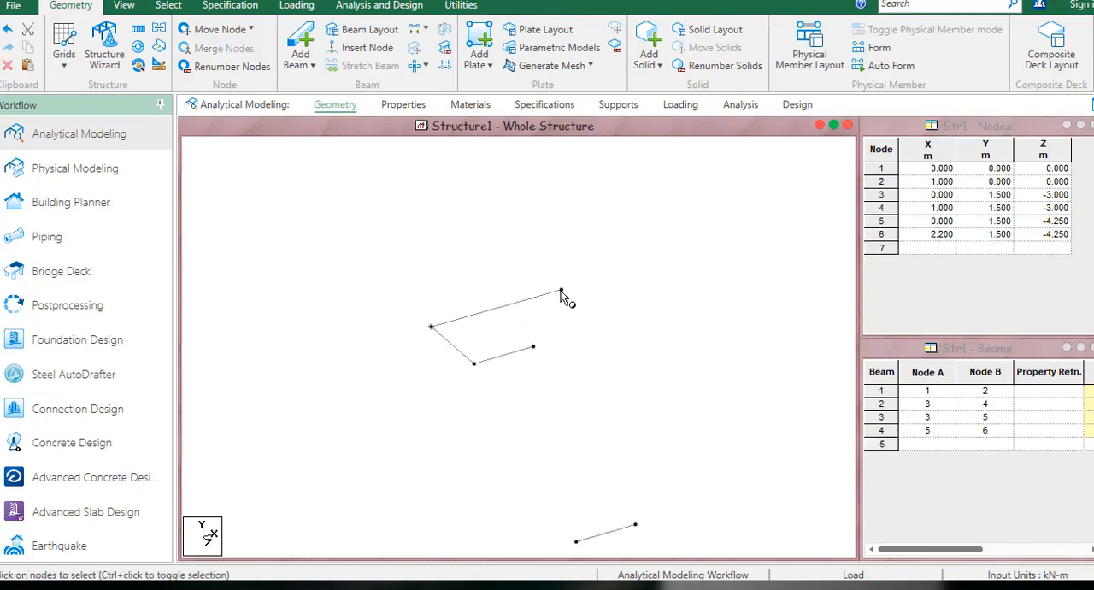
click(561, 291)
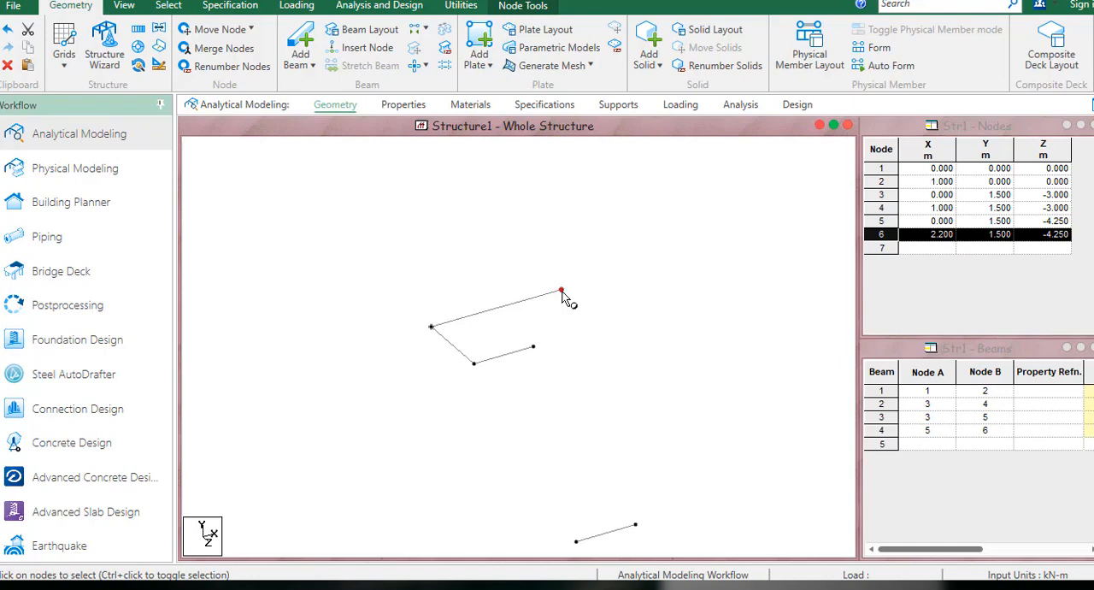
click(475, 365)
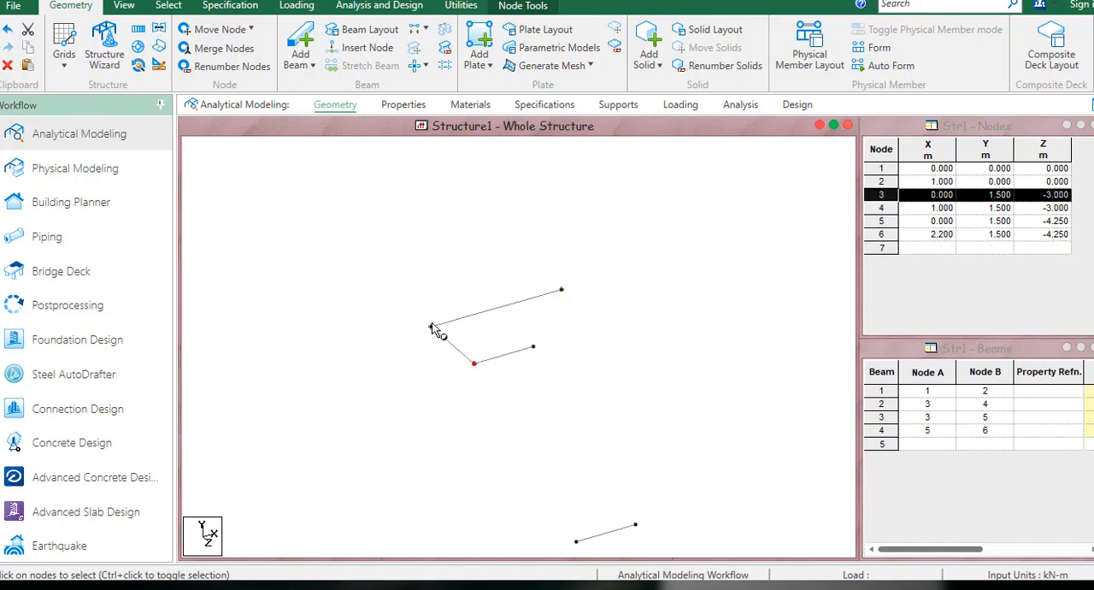
click(562, 292)
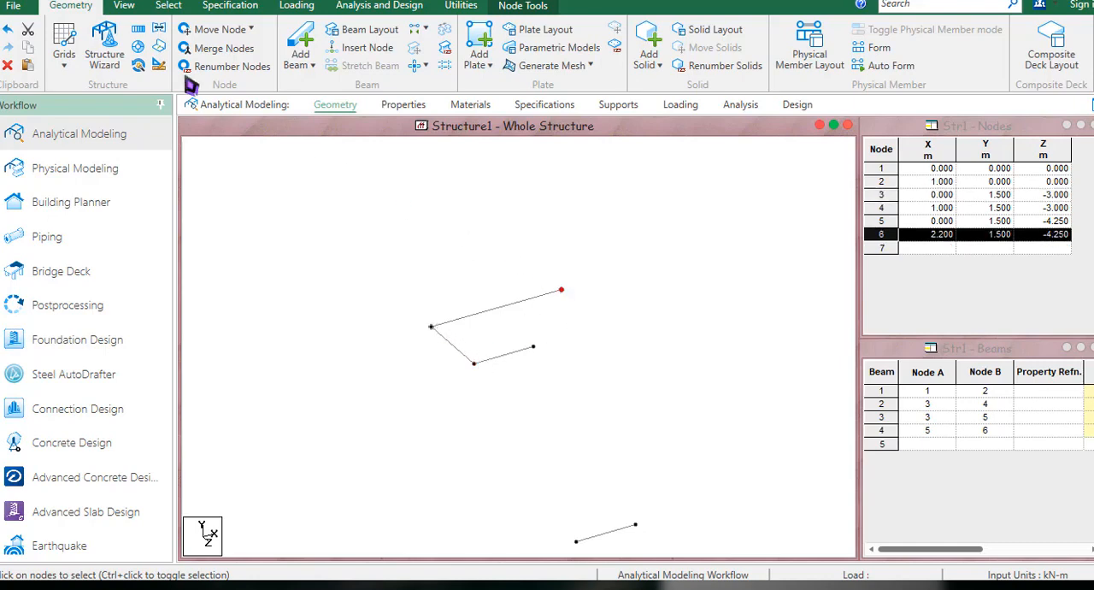
click(138, 32)
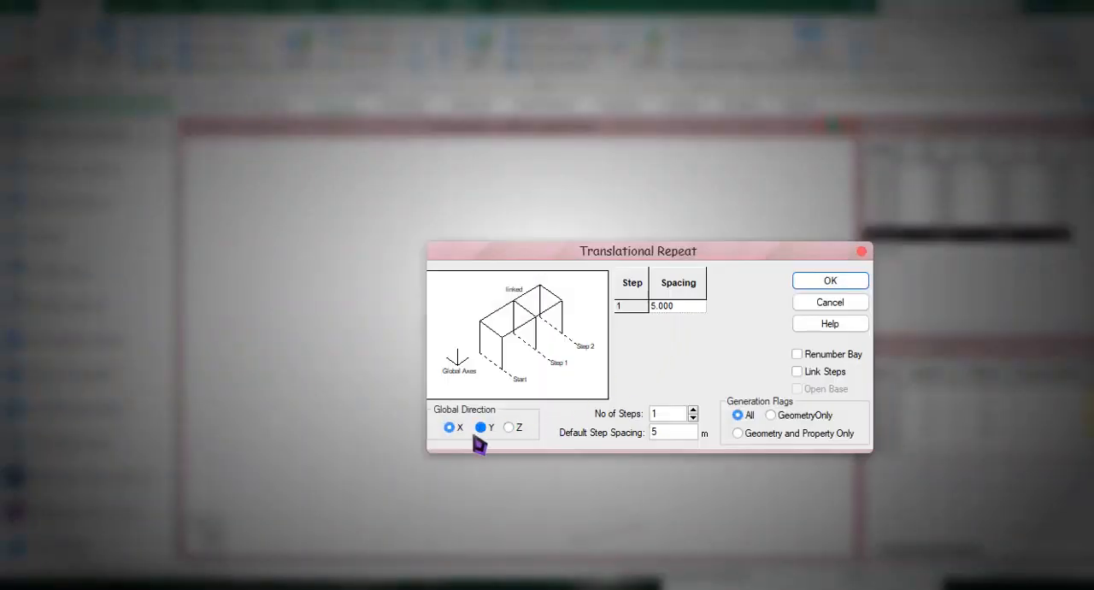
click(509, 427)
double_click(665, 433)
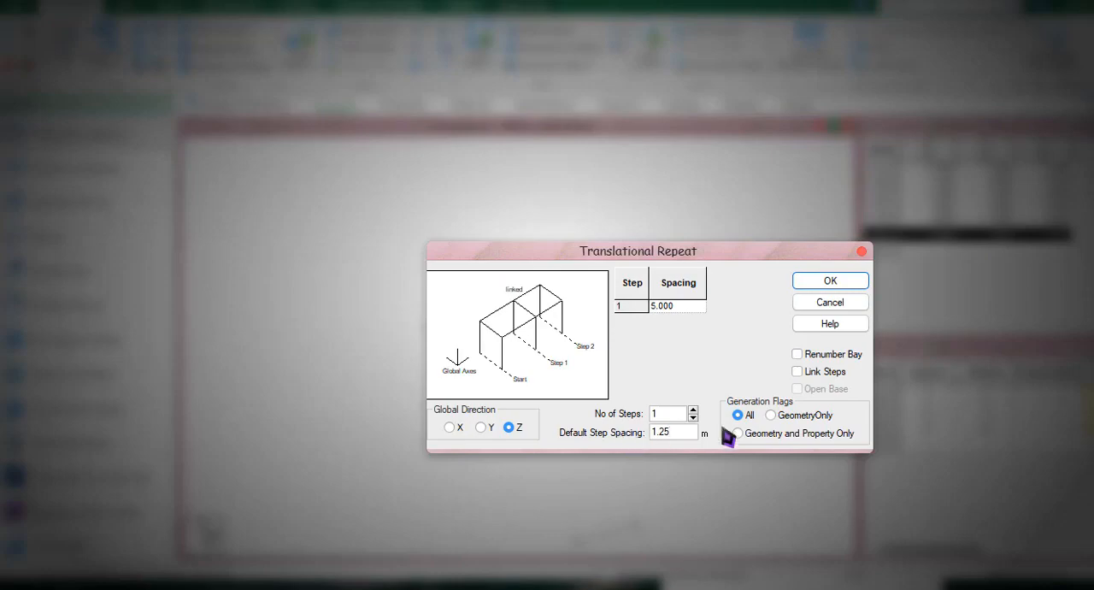
click(822, 372)
click(830, 282)
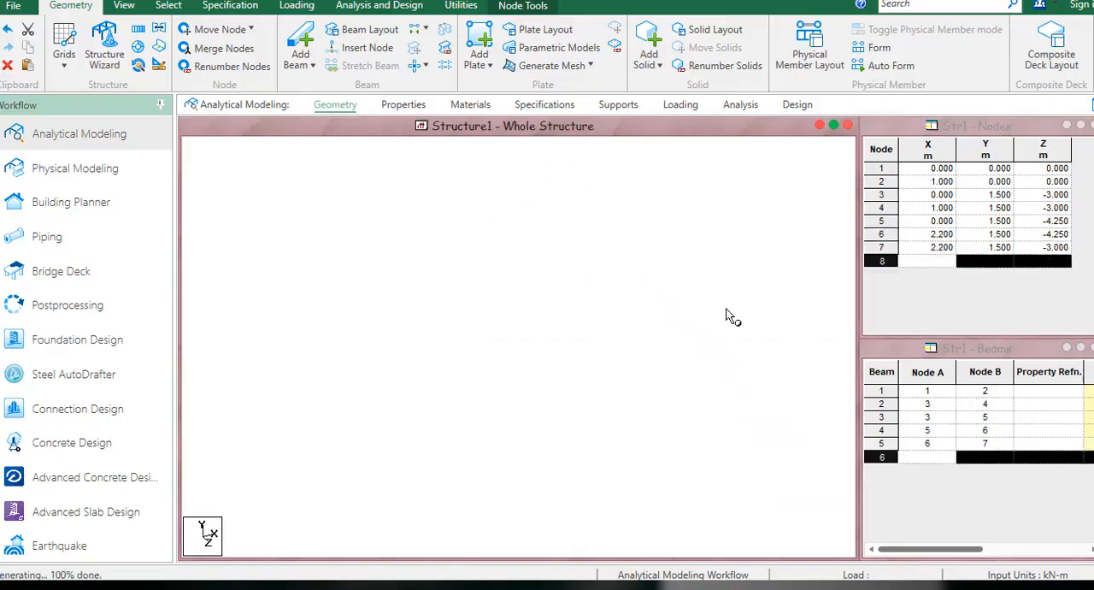
Repeat node 7 once by -1 m in X with Translational Repeat and linked steps.
click(605, 328)
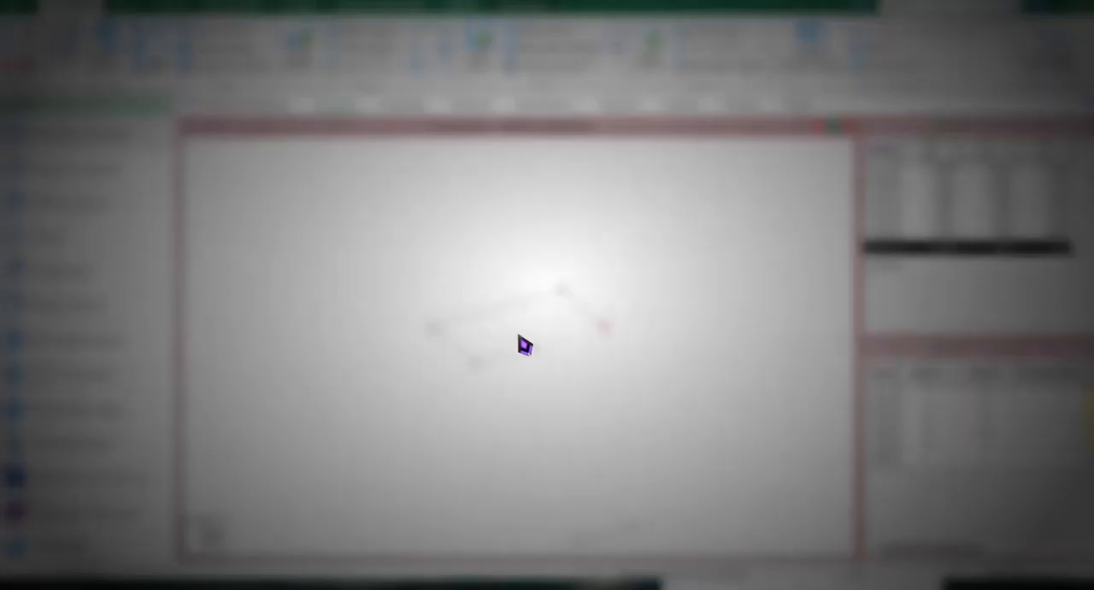
drag(674, 434, 594, 439)
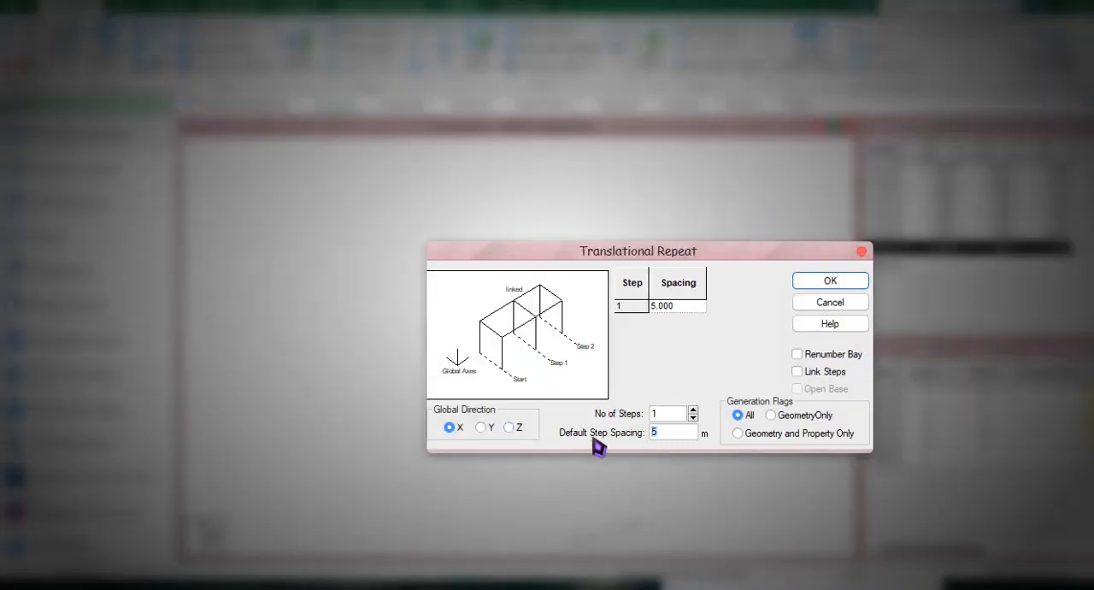
text(-)
text(1)
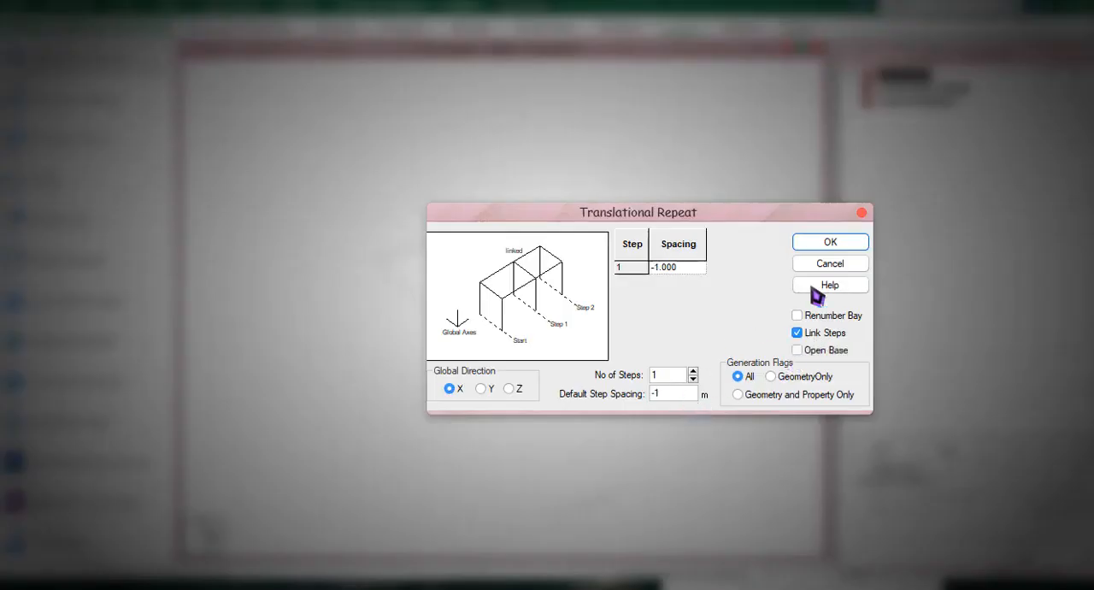
click(829, 242)
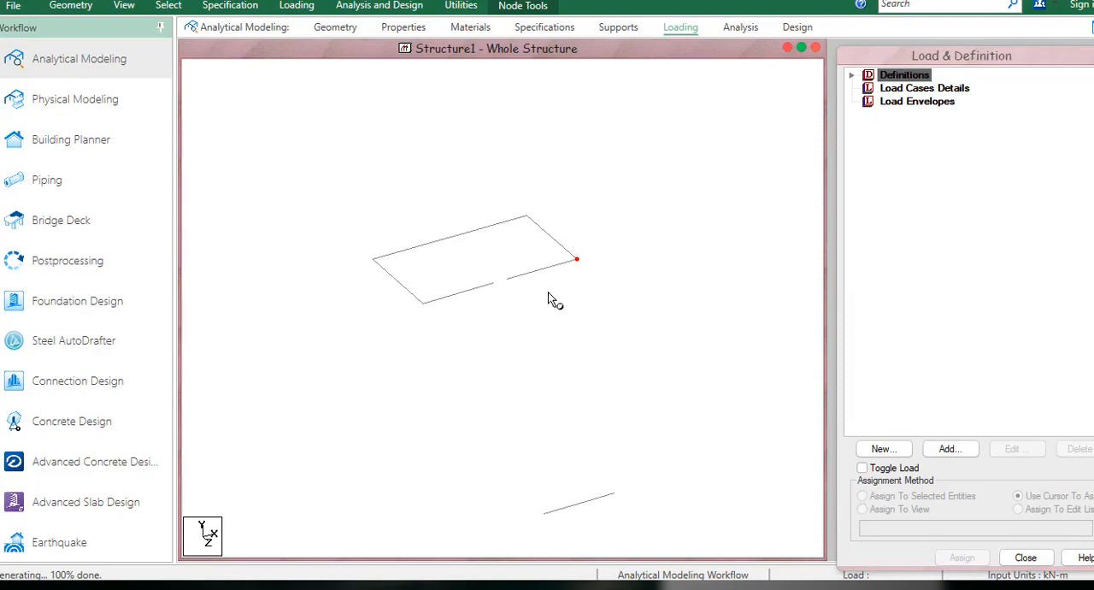
Select the second flight's landing-edge beam, mark that flight's edges, direction and 1.5 rise in the Sketchpad, and switch back to STAAD.Pro.
click(562, 273)
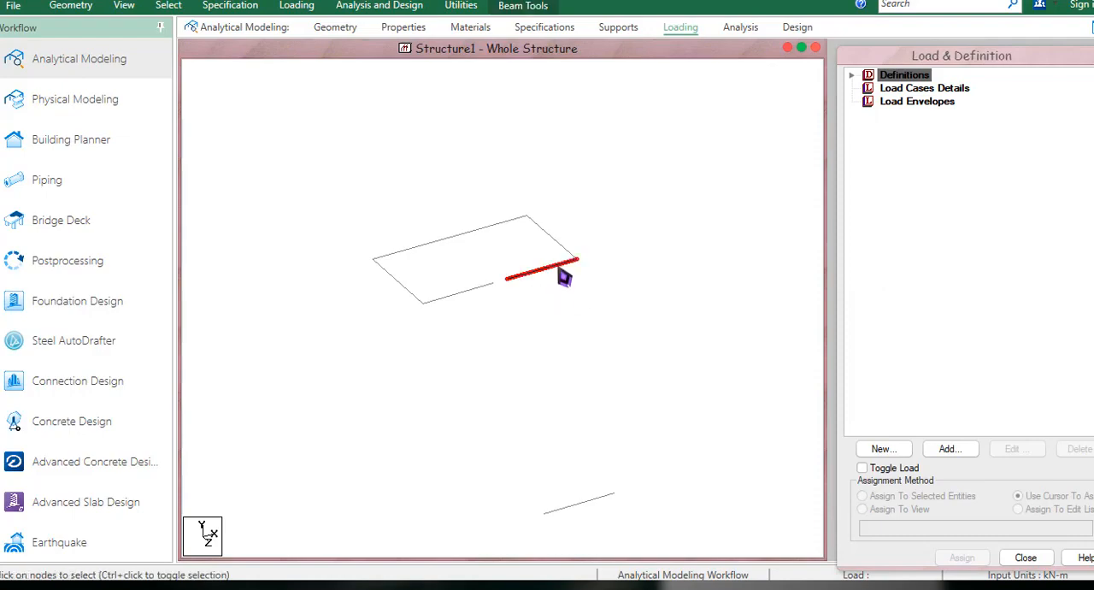
key(super+w)
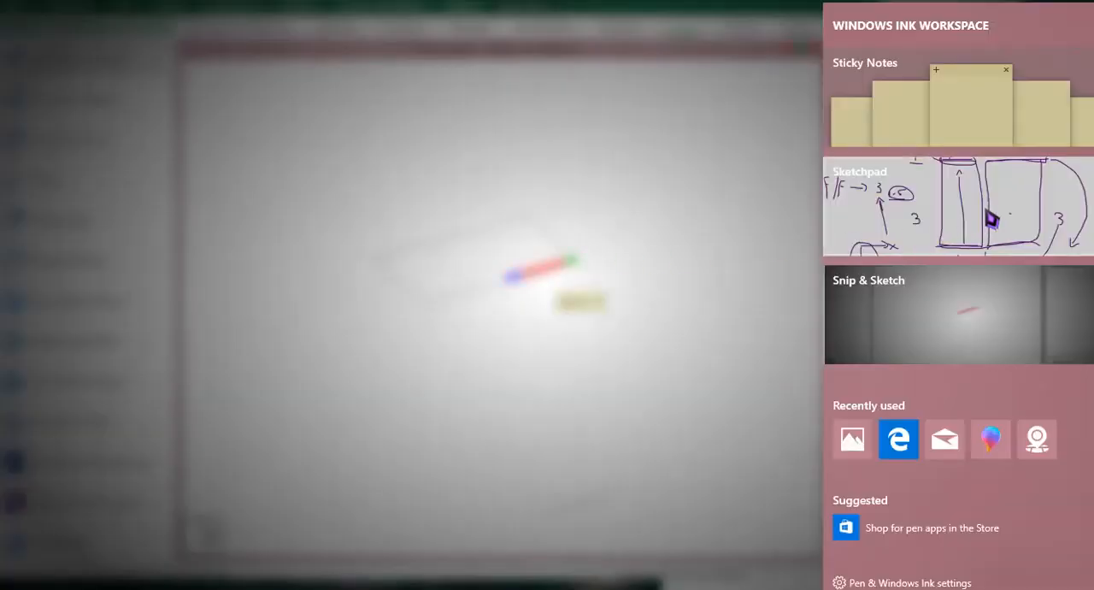
click(989, 216)
mouse_move(622, 119)
mouse_down()
mouse_move(782, 113)
mouse_move(680, 106)
mouse_up()
drag(806, 439, 645, 460)
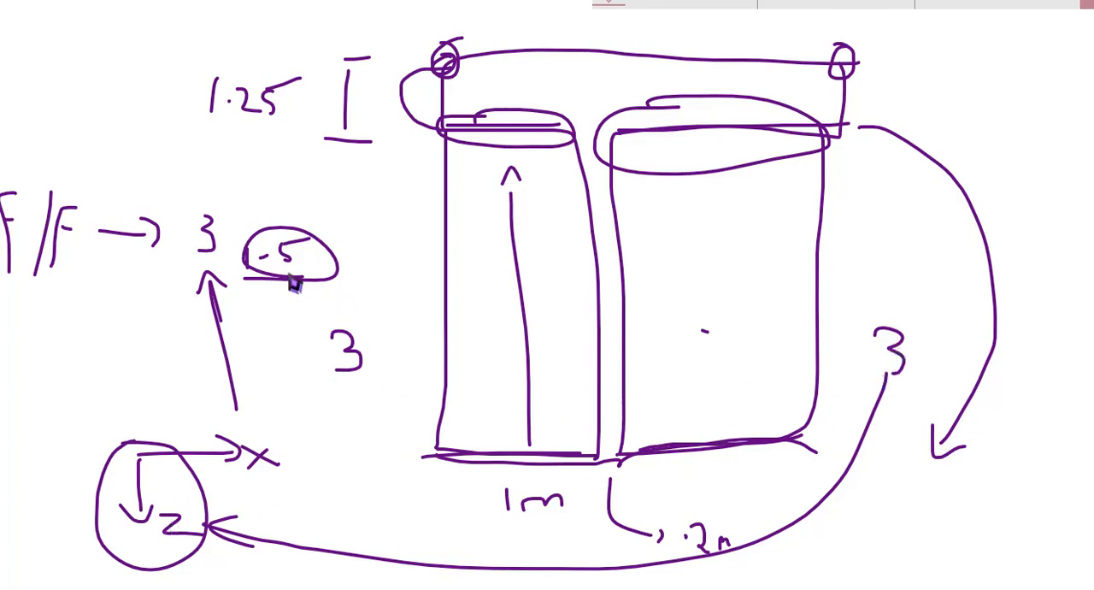
key(alt+Tab)
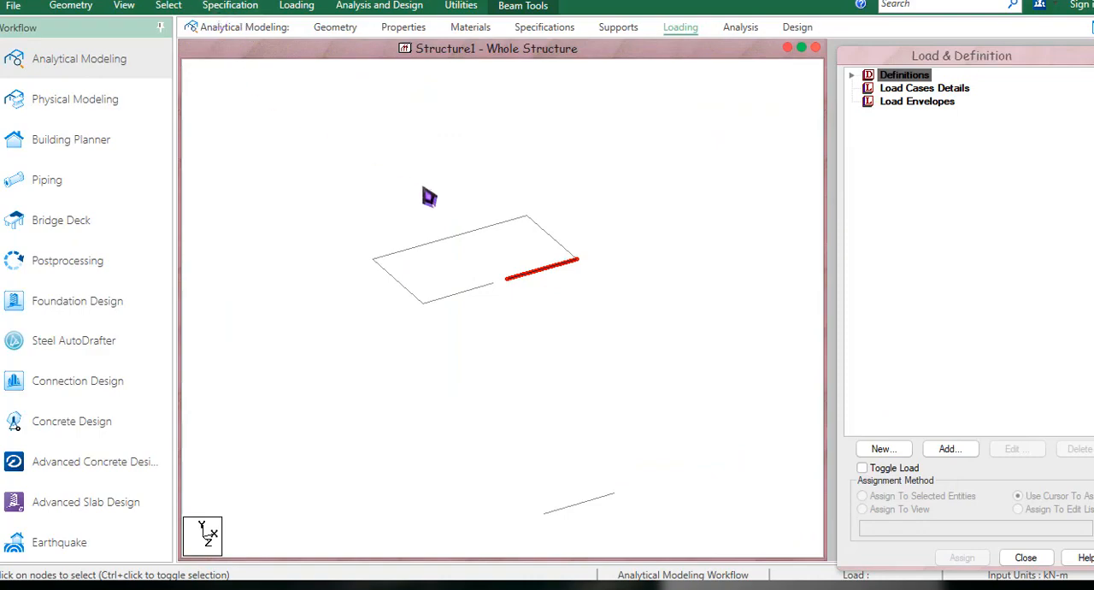
Copy the second flight's landing-edge beam and paste it moved by X 0, Y 1.5 and Z 3 m.
right_click(424, 193)
click(482, 182)
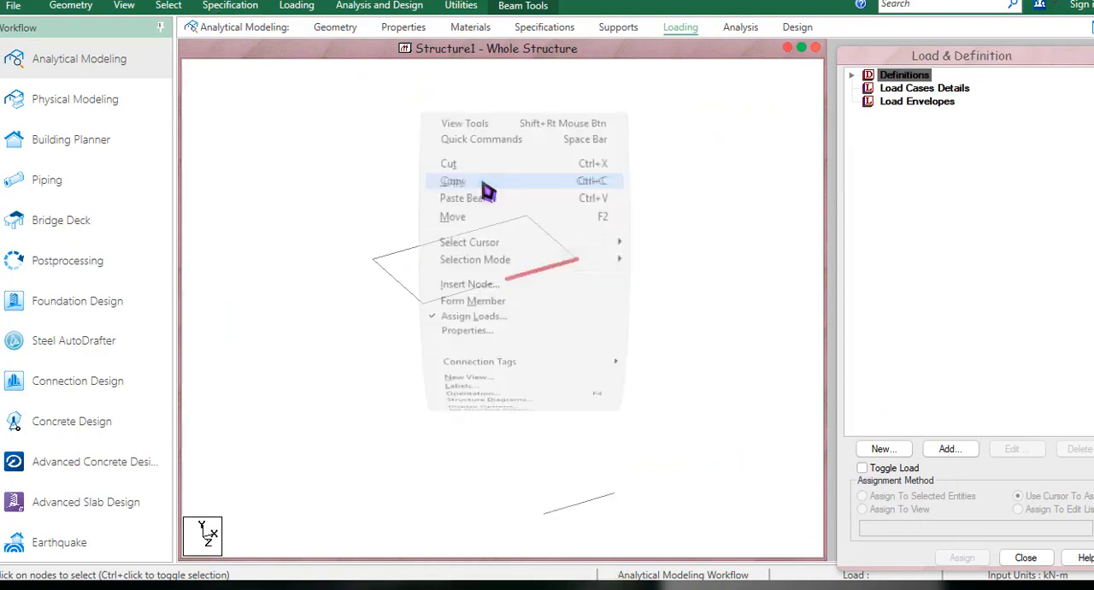
right_click(482, 182)
click(557, 206)
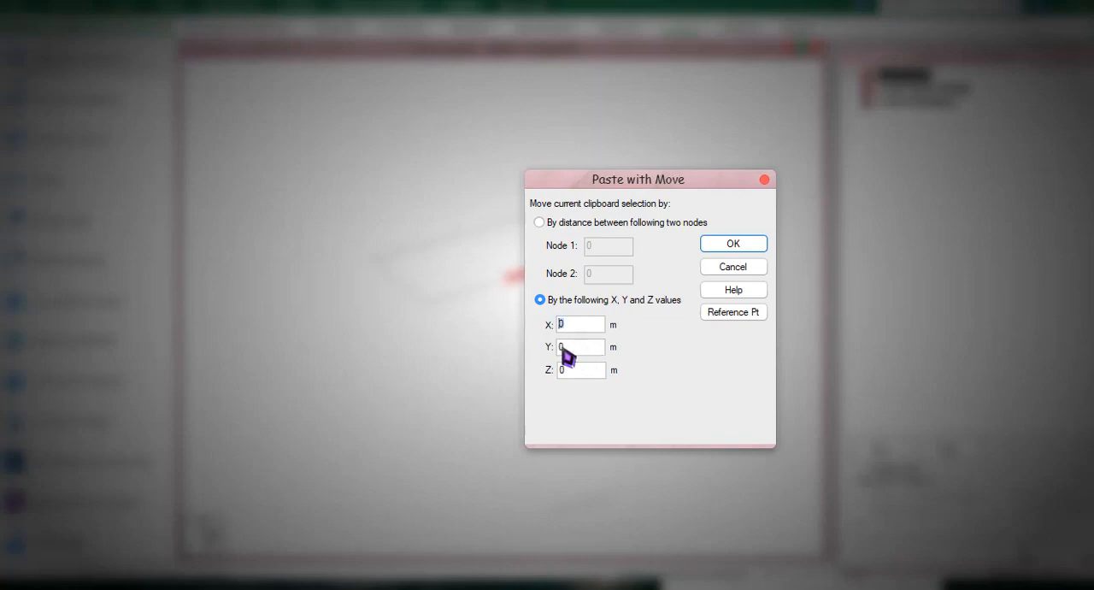
drag(564, 345, 520, 345)
drag(586, 379, 514, 383)
click(732, 244)
click(649, 334)
mouse_move(650, 334)
middle_down()
mouse_move(686, 321)
mouse_move(642, 331)
middle_up()
scroll(681, 317, down, 1)
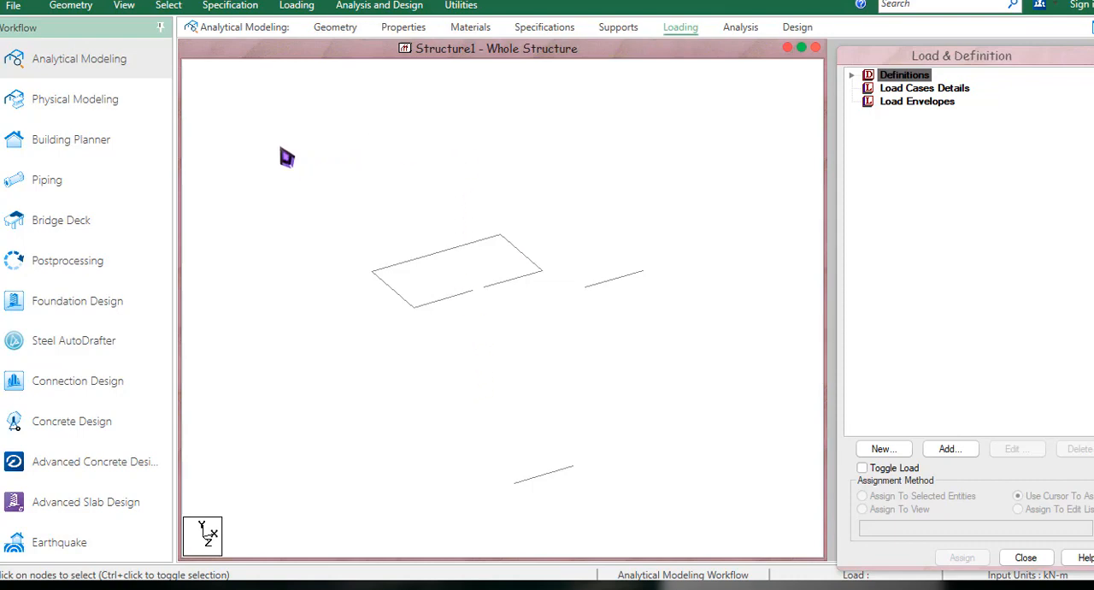
Add a four-noded plate for the first flight through nodes 1, 3, 4 and 2.
click(69, 8)
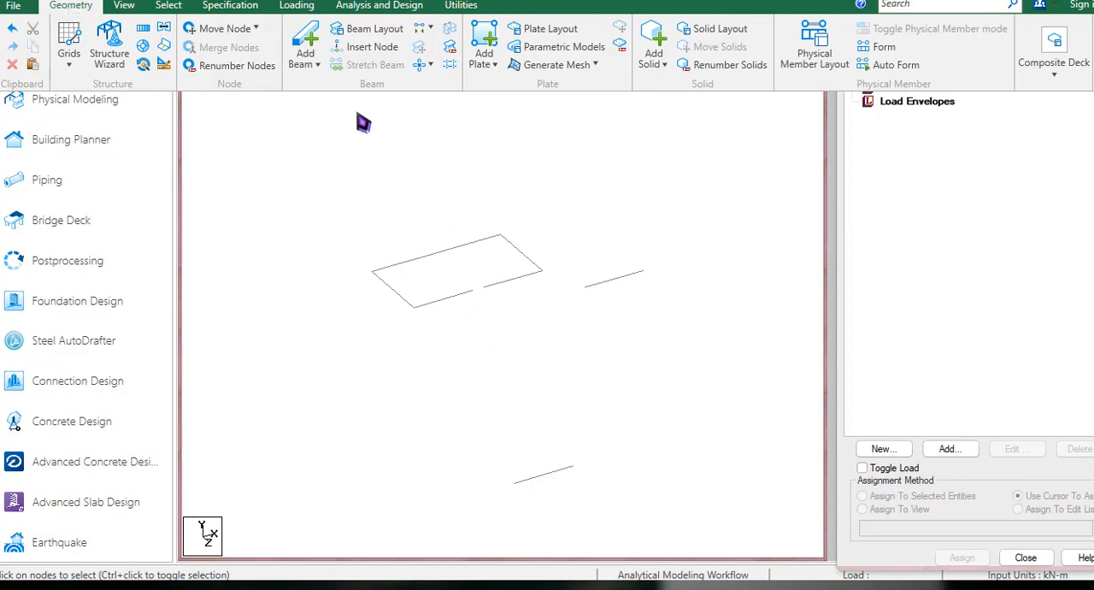
click(485, 38)
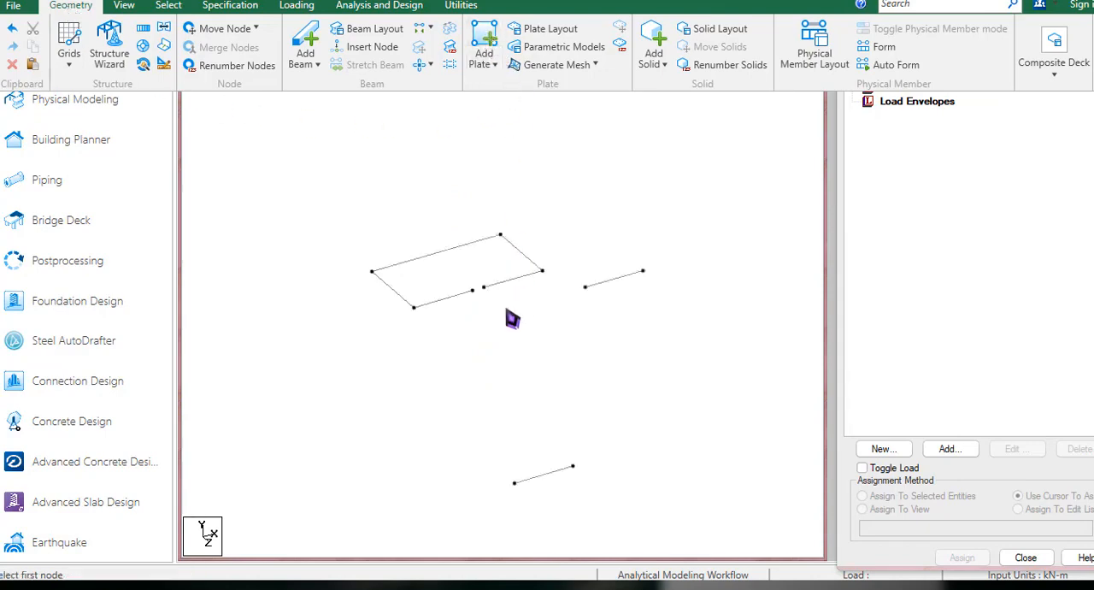
click(488, 61)
click(495, 65)
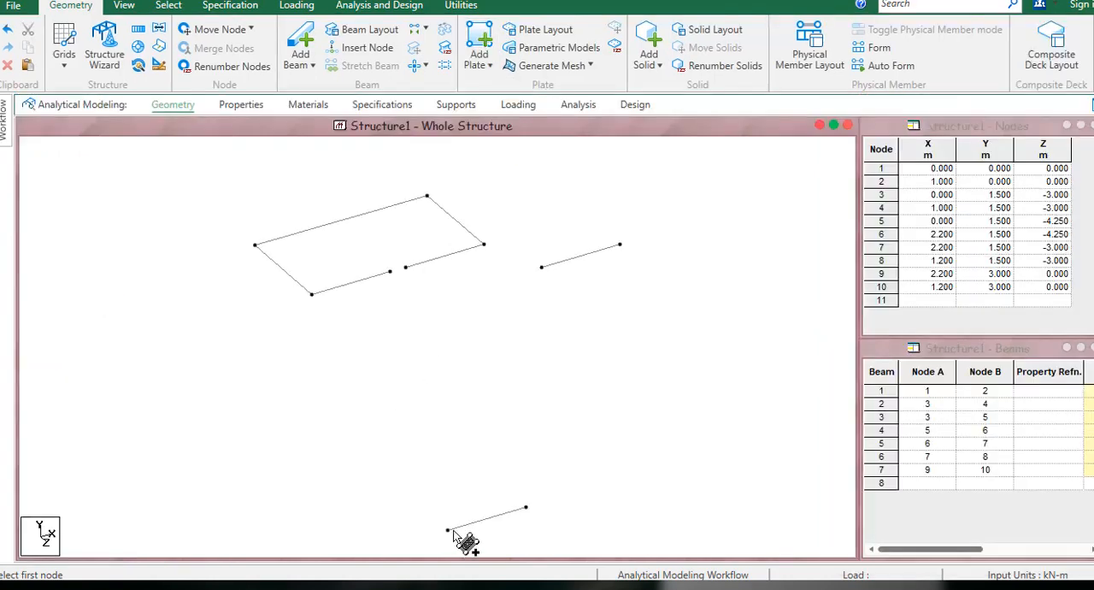
click(447, 529)
click(311, 294)
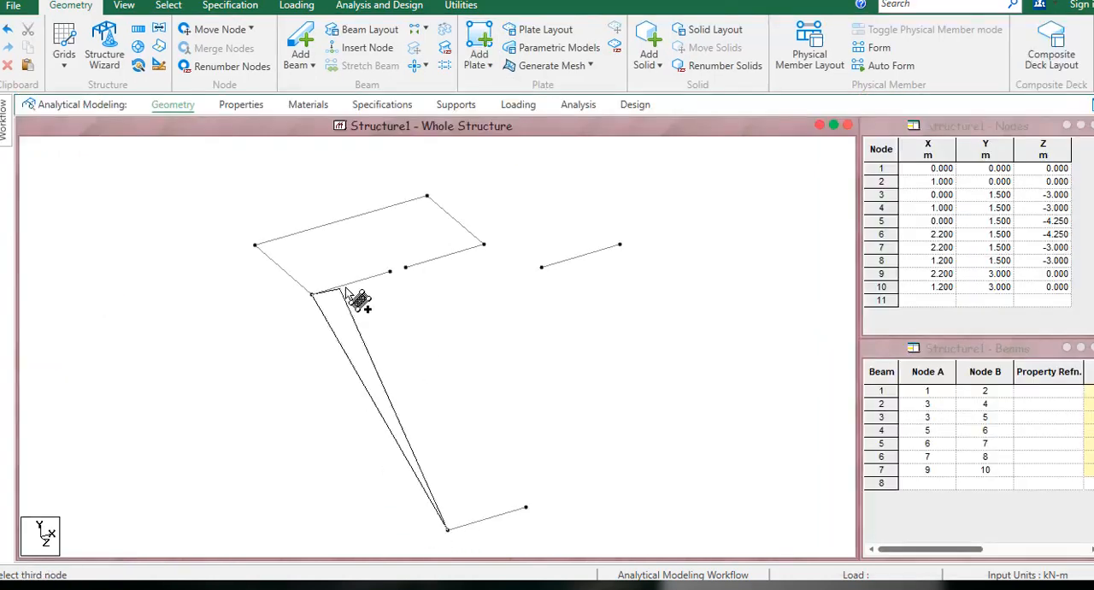
click(389, 272)
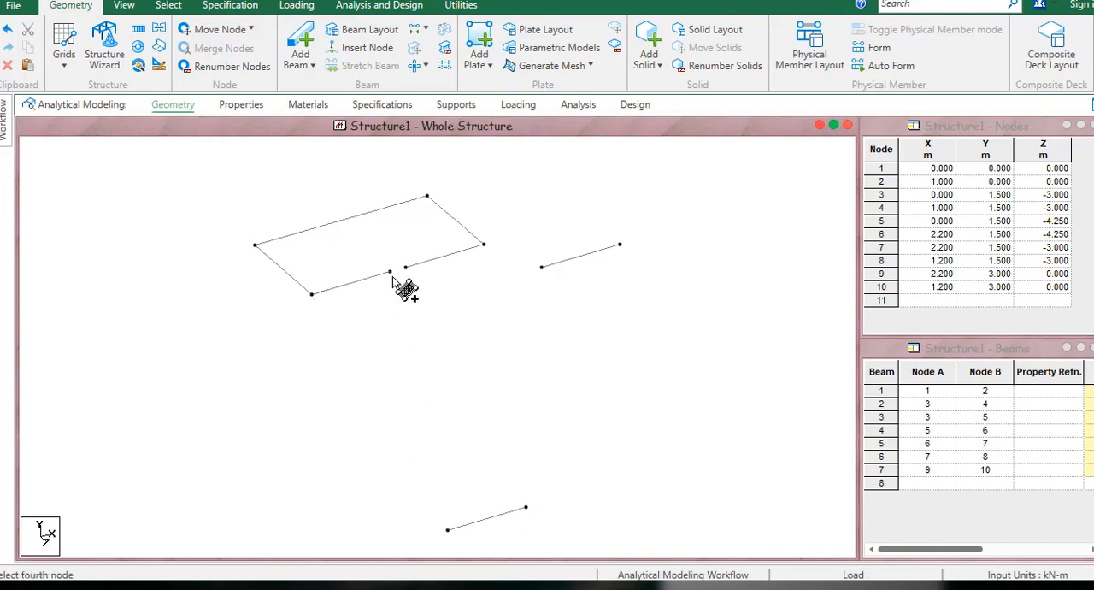
click(526, 507)
Add a four-noded plate for the landing through nodes 3, 5, 6 and 7.
click(311, 294)
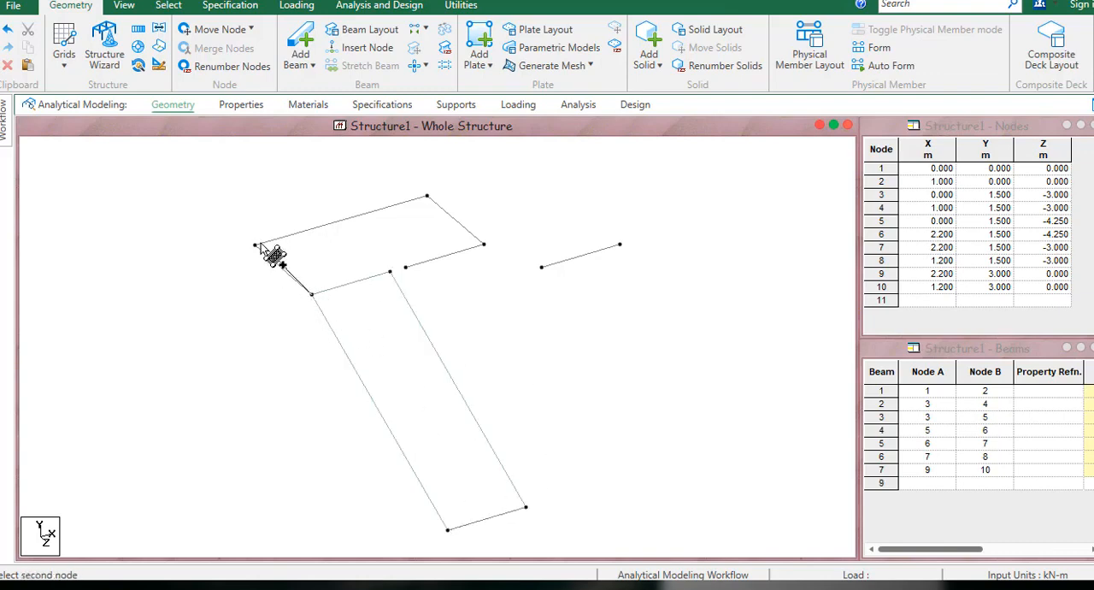
click(254, 244)
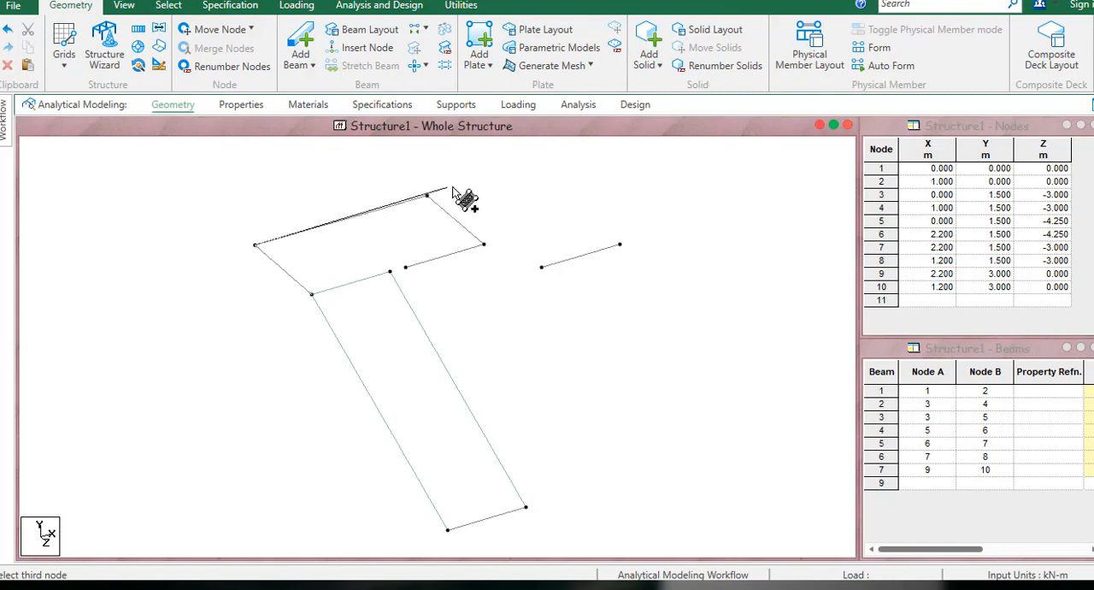
click(427, 196)
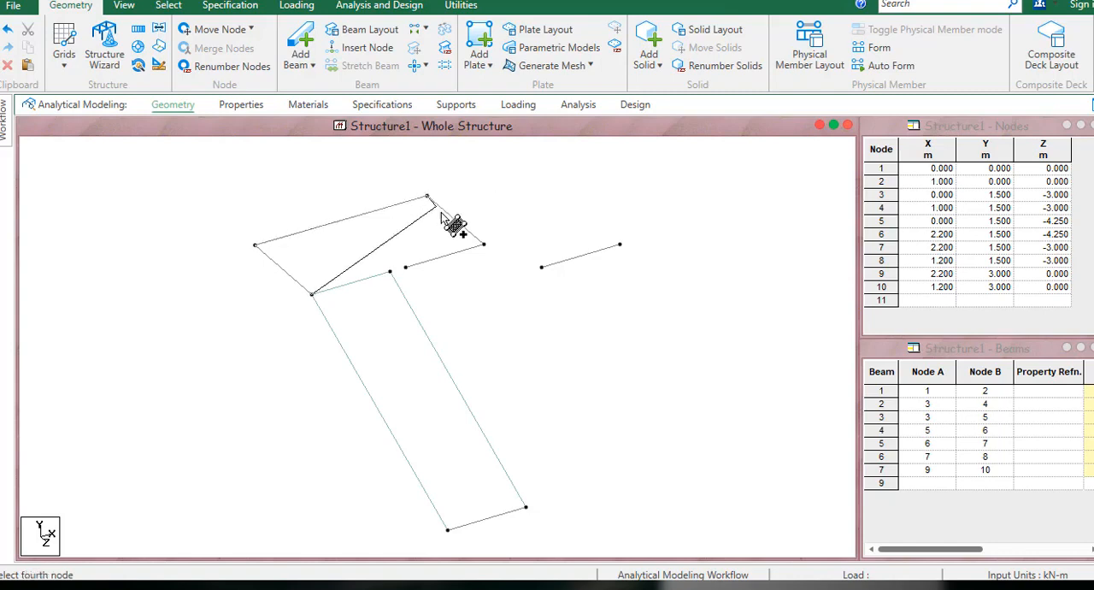
click(484, 244)
Add a four-noded plate for the second flight through nodes 8, 7, 9 and 10.
click(405, 267)
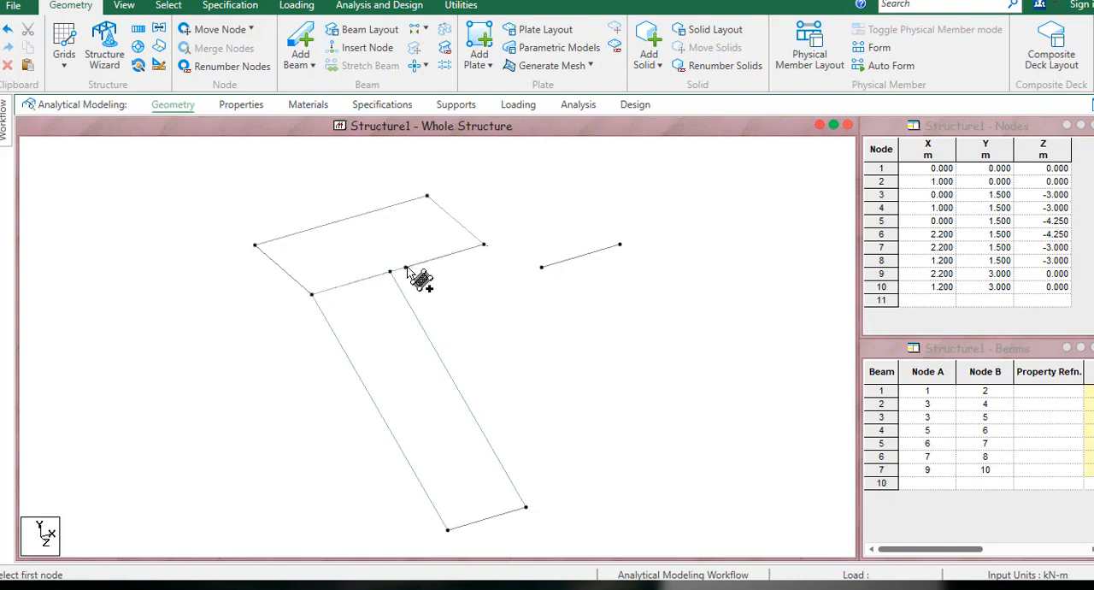
click(485, 246)
click(619, 245)
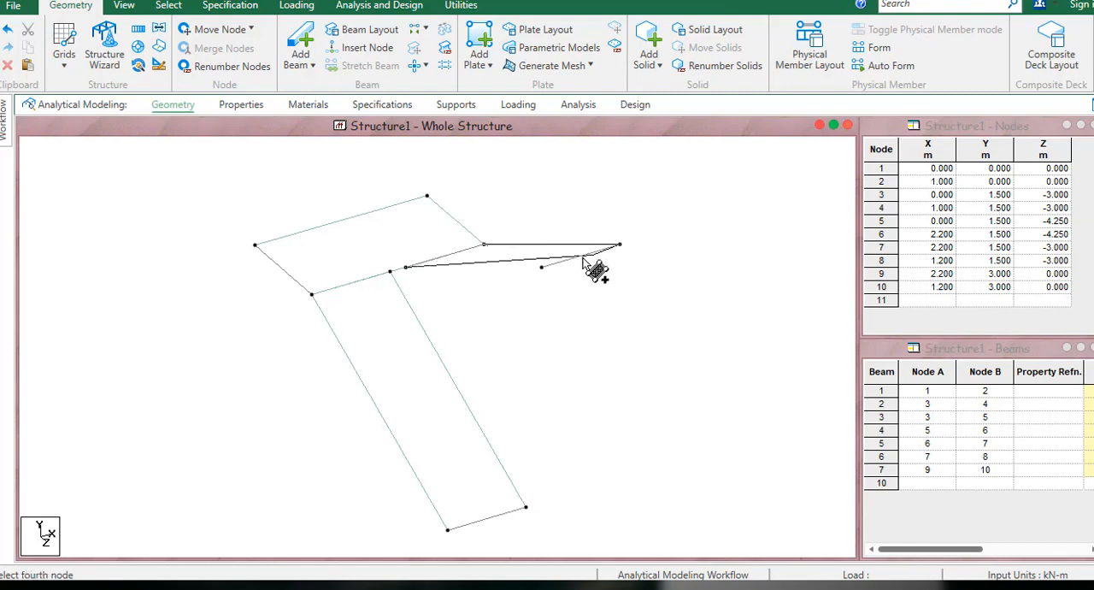
click(542, 268)
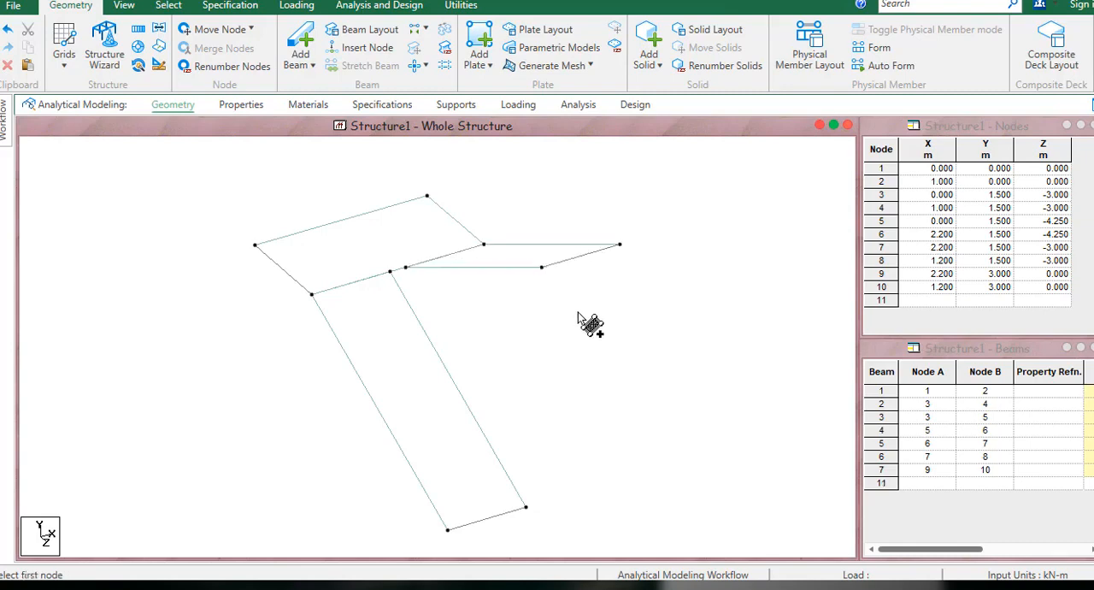
middle_drag(621, 282, 684, 323)
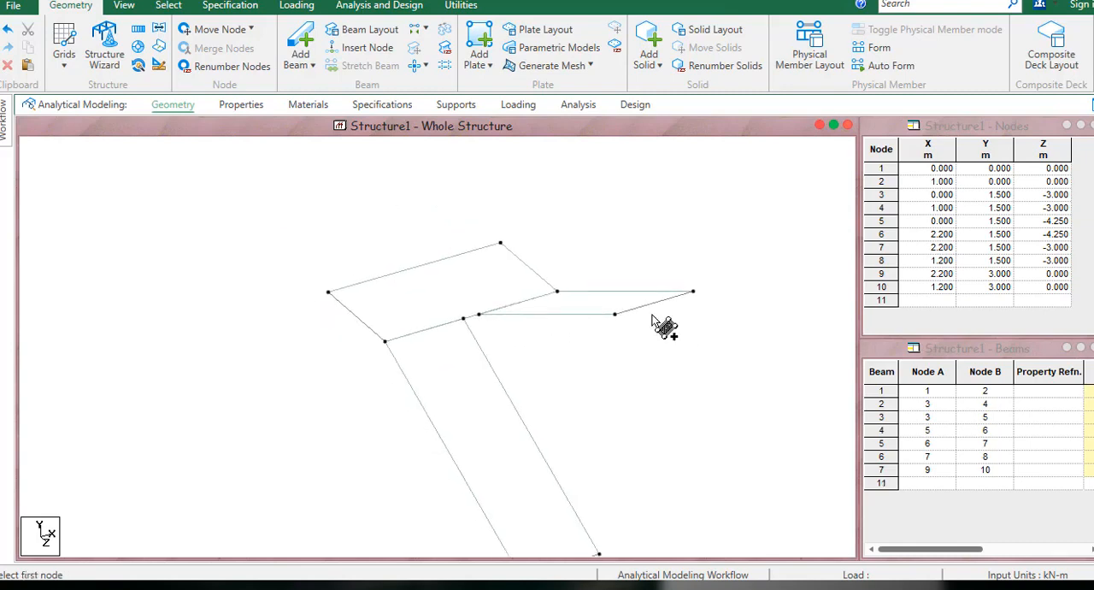
scroll(616, 310, up, 1)
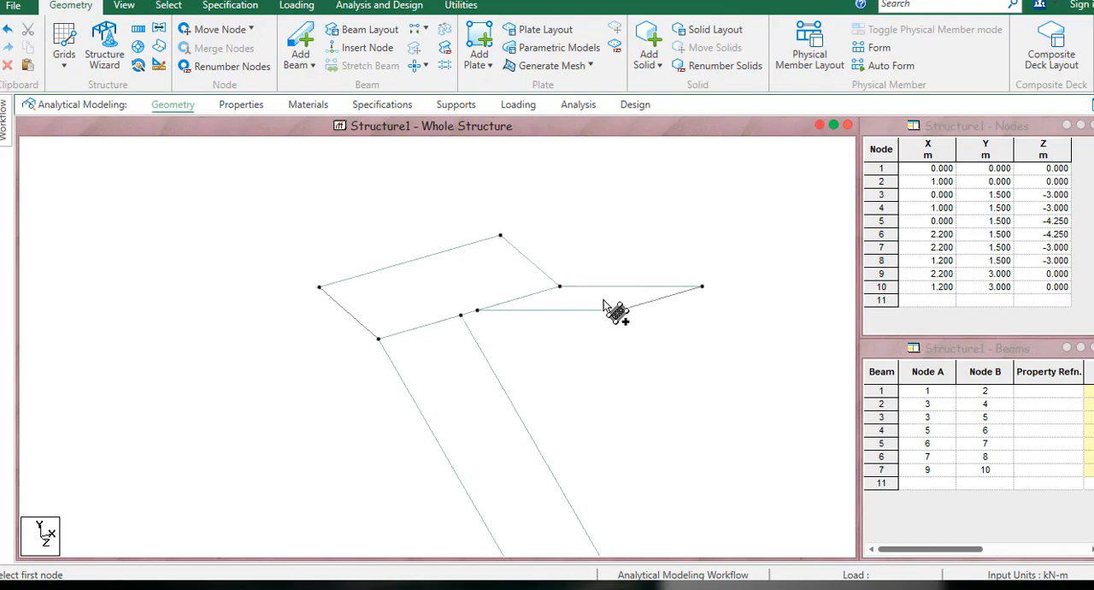
click(167, 6)
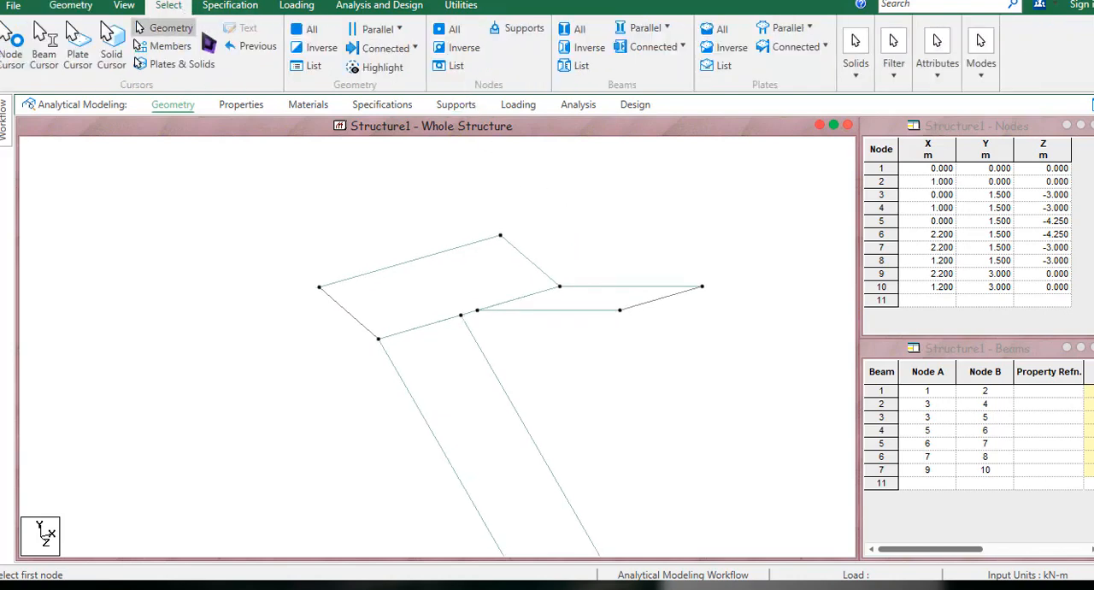
middle_drag(503, 272, 489, 245)
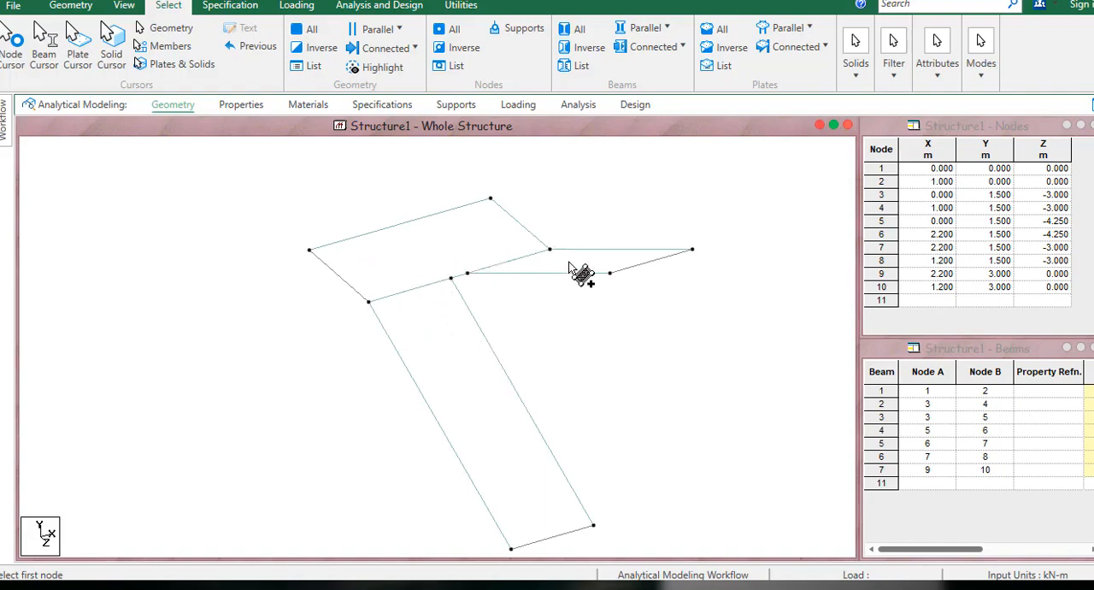
click(650, 266)
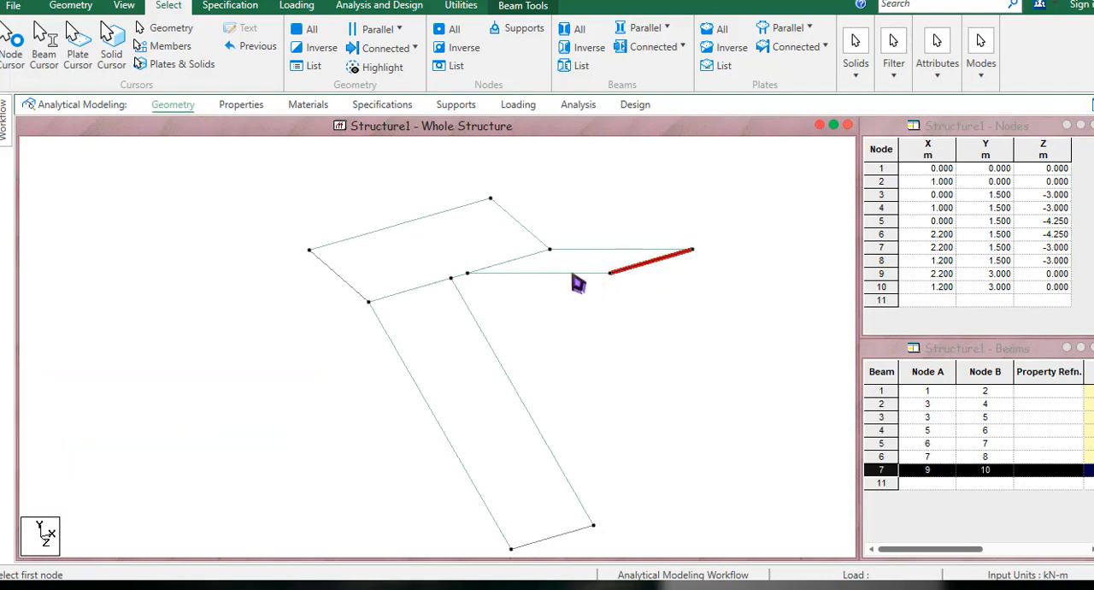
click(621, 265)
click(636, 272)
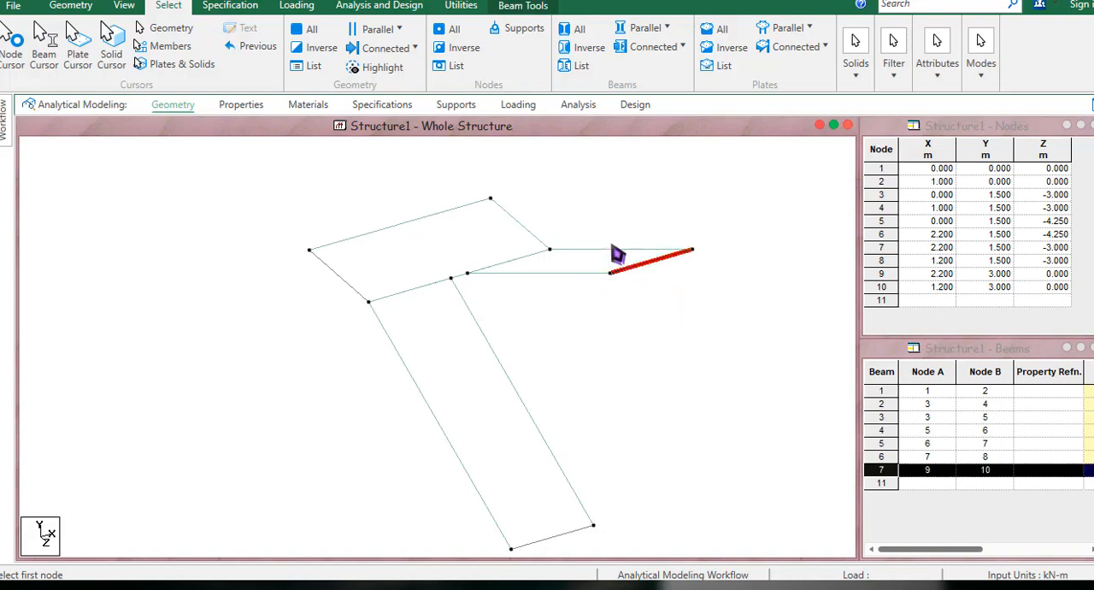
mouse_move(4, 119)
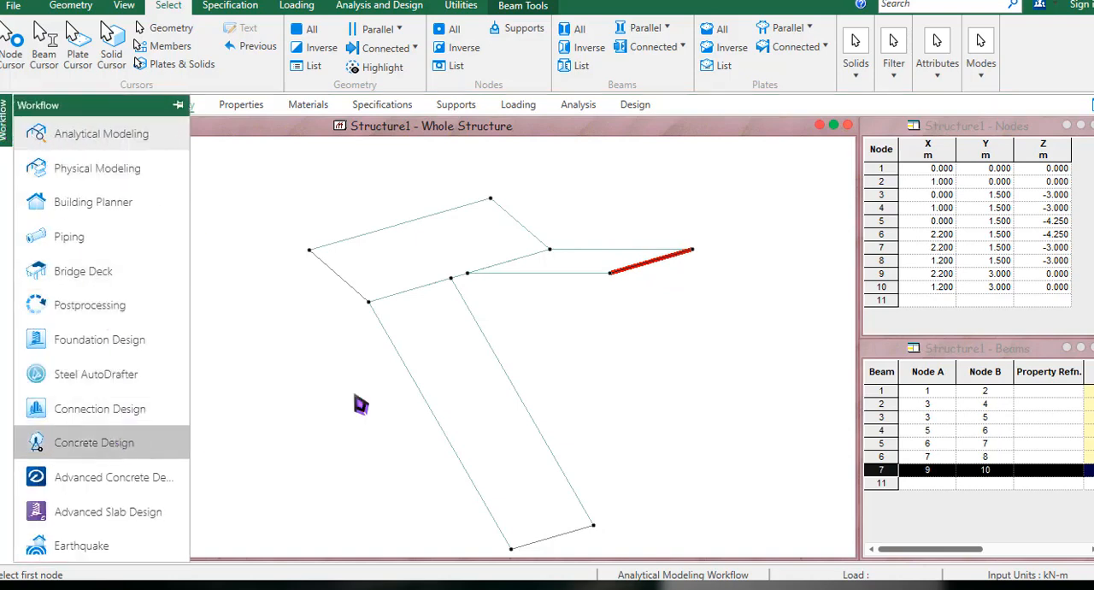
click(653, 279)
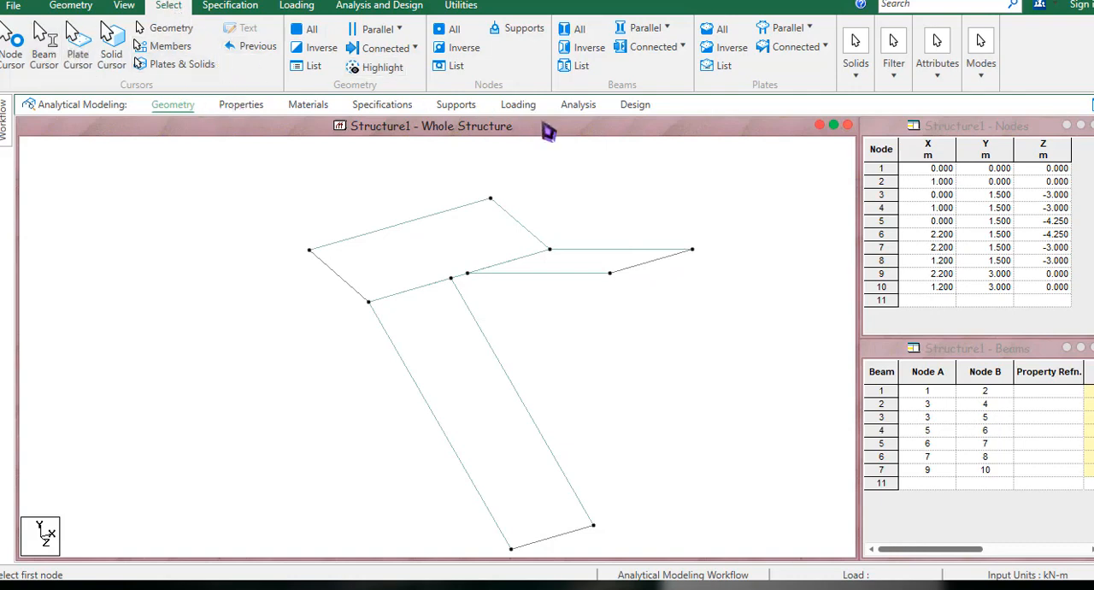
Select all plates and generate a quadrilateral plate mesh with bias 1 and 10 divisions on every side.
click(715, 29)
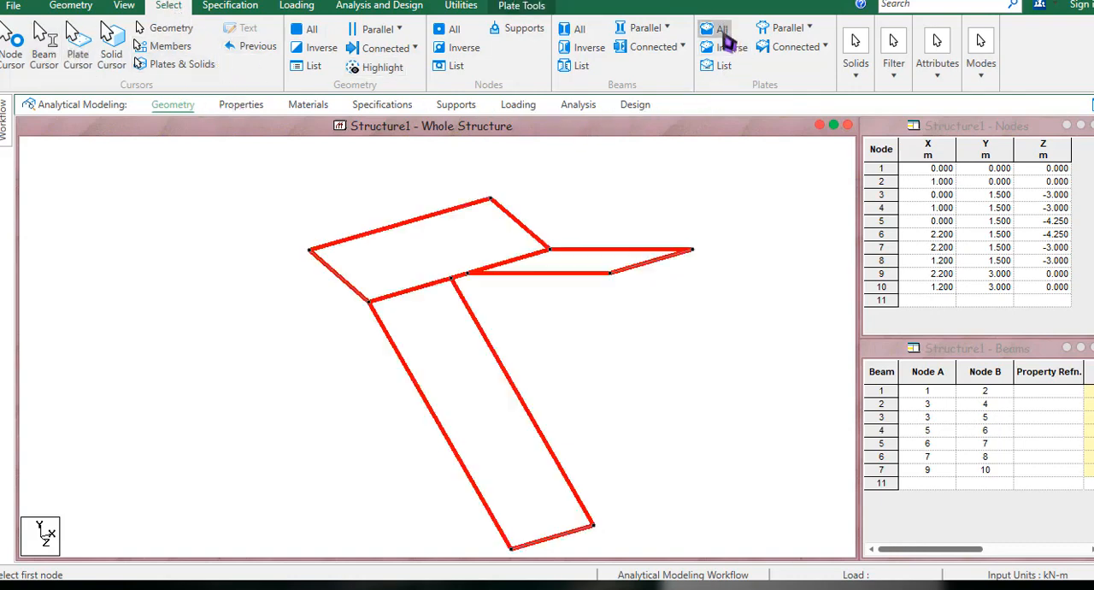
right_click(448, 236)
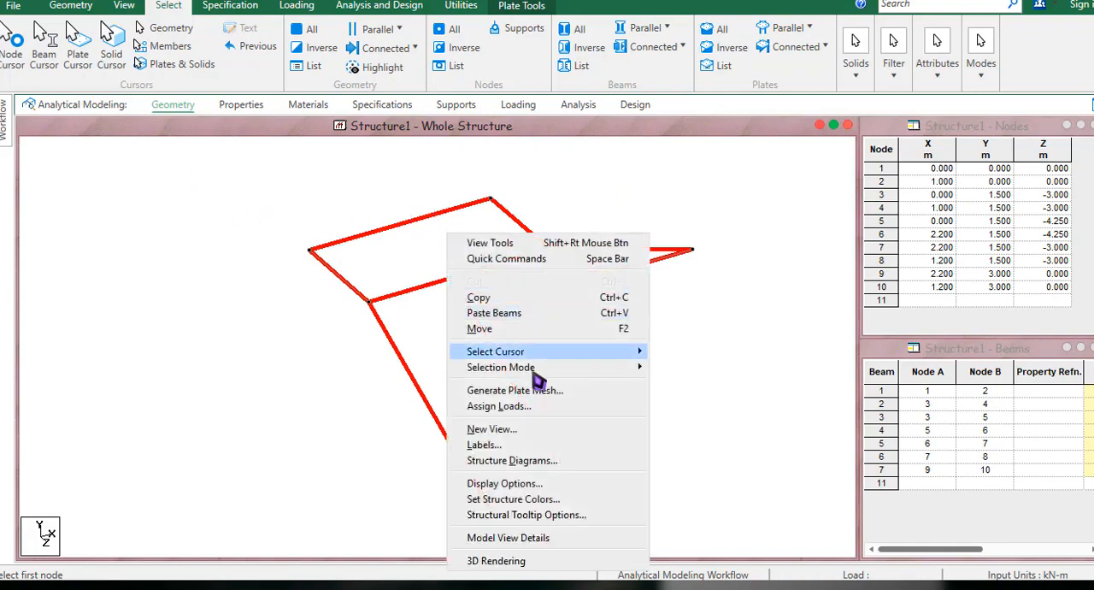
click(538, 391)
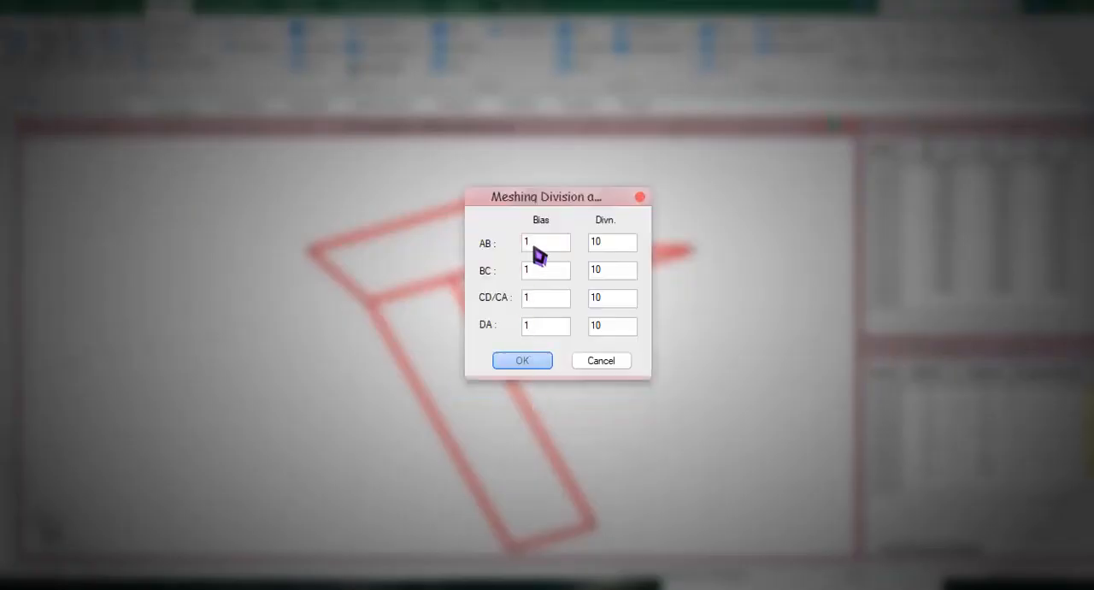
click(534, 364)
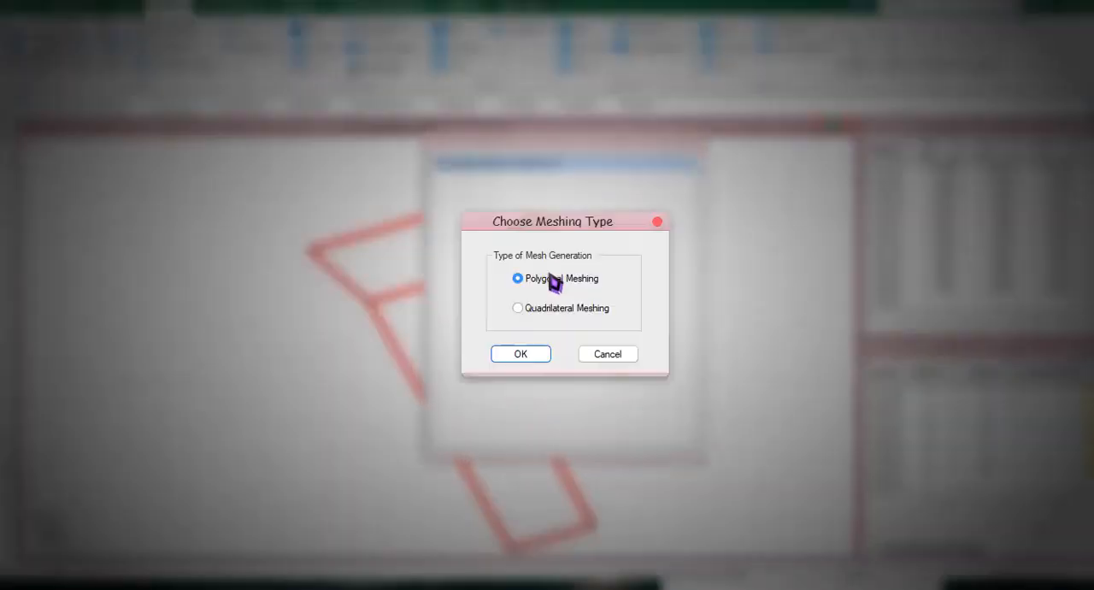
click(551, 310)
click(523, 357)
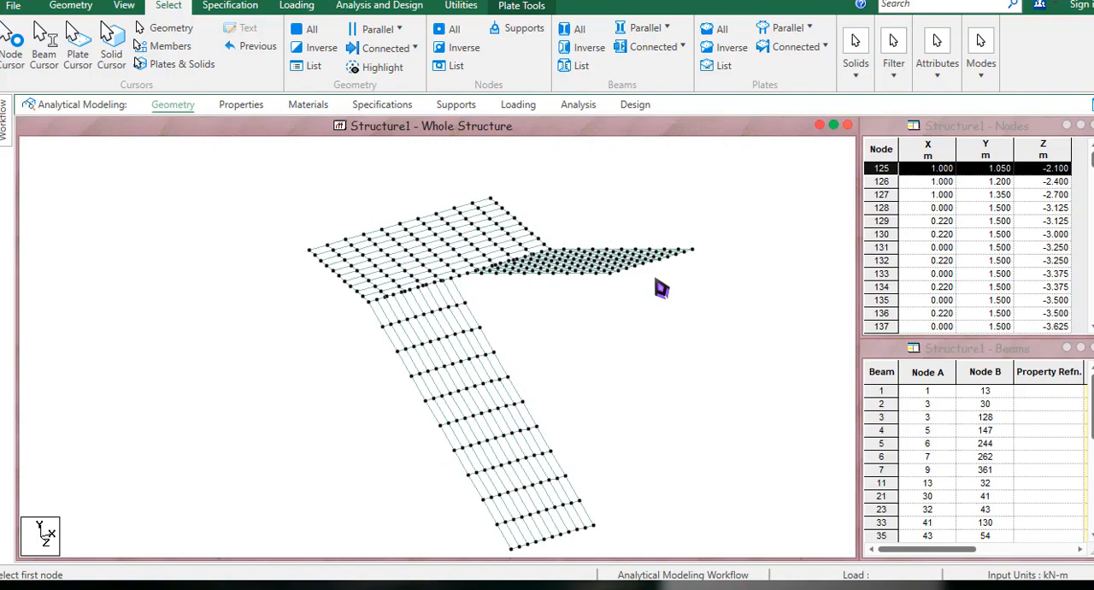
Select the beam segment on the first flight's lower edge and delete it.
middle_drag(589, 321, 606, 271)
middle_drag(633, 313, 634, 233)
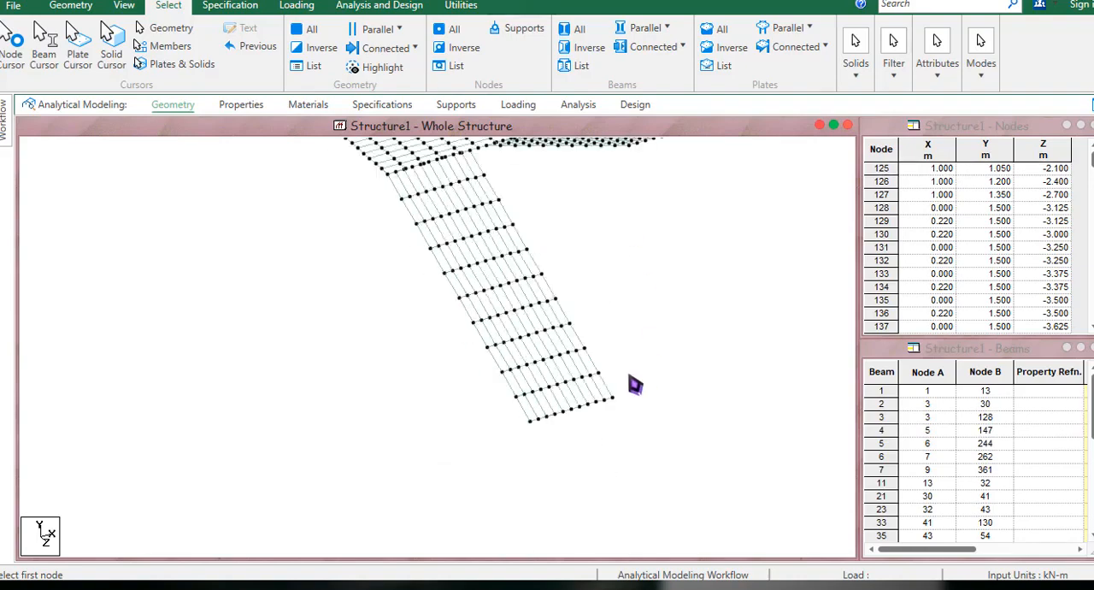
scroll(595, 421, up, 3)
middle_drag(594, 446, 568, 392)
scroll(582, 412, up, 3)
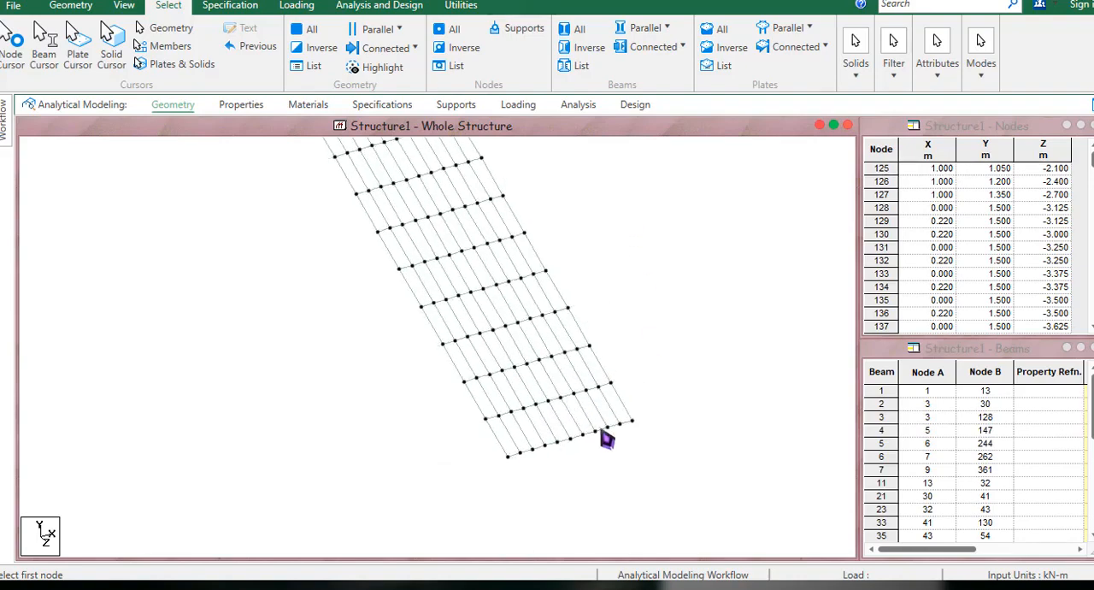
click(603, 433)
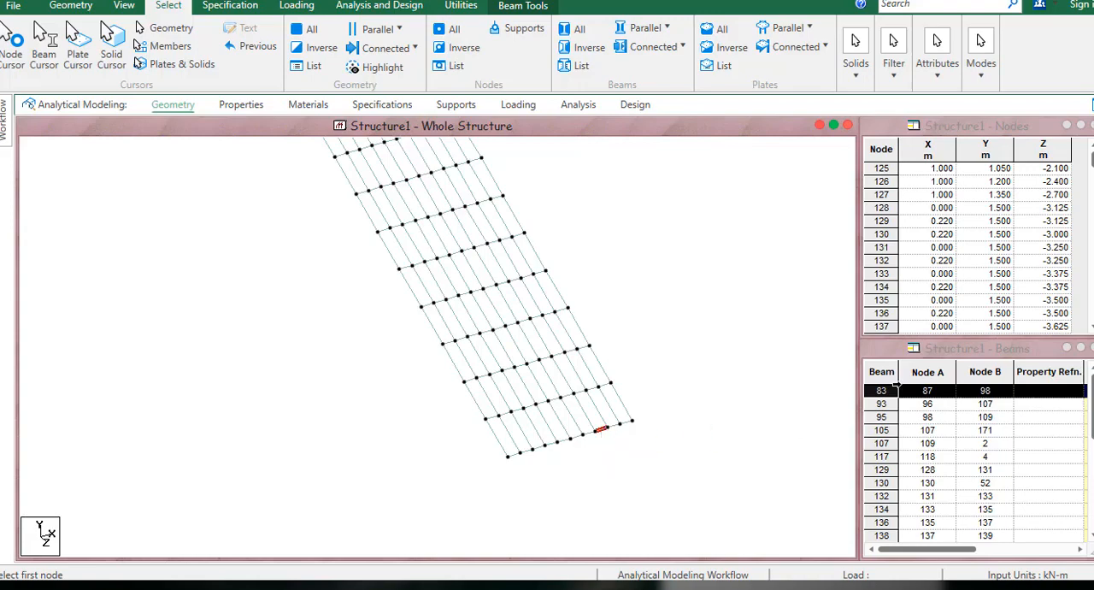
key(Delete)
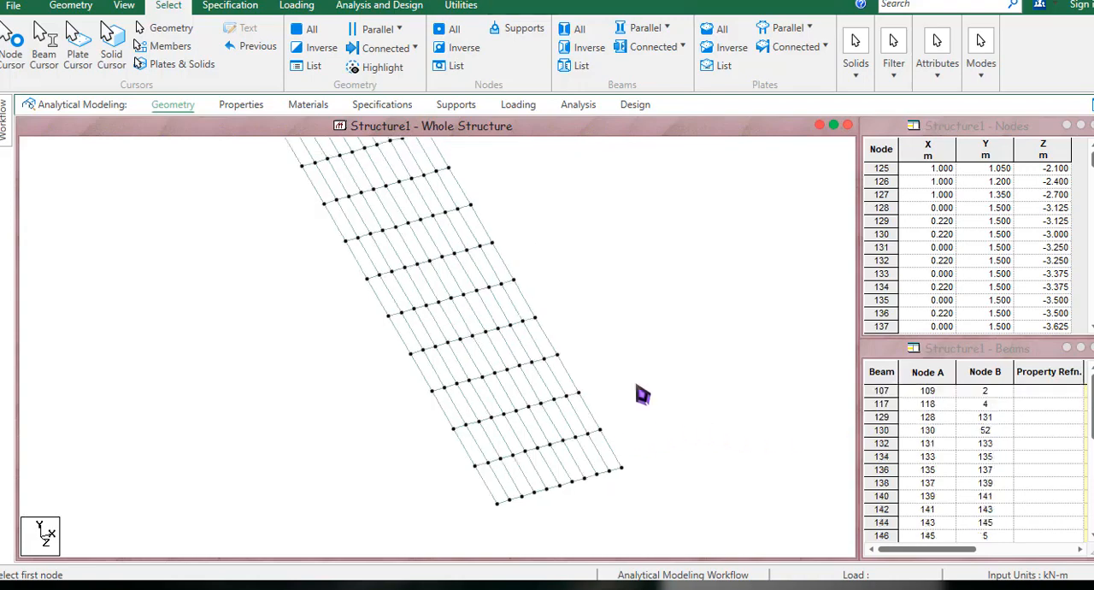
Select the beam segments along the landing's edges to examine them, and clear the selection.
scroll(631, 389, down, 2)
middle_drag(611, 359, 582, 439)
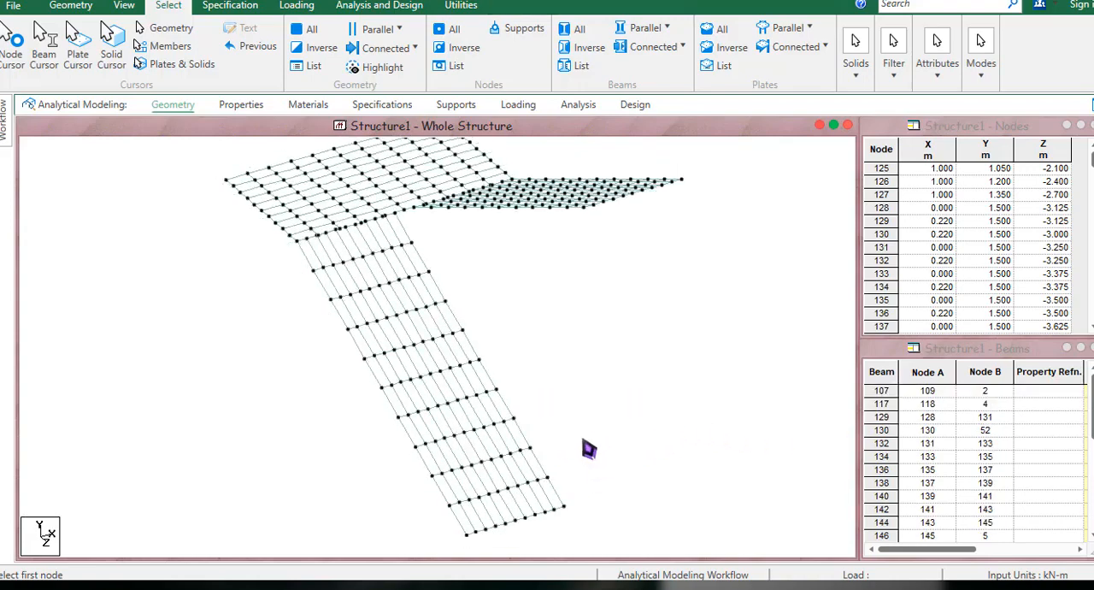
middle_drag(569, 385, 606, 425)
click(545, 230)
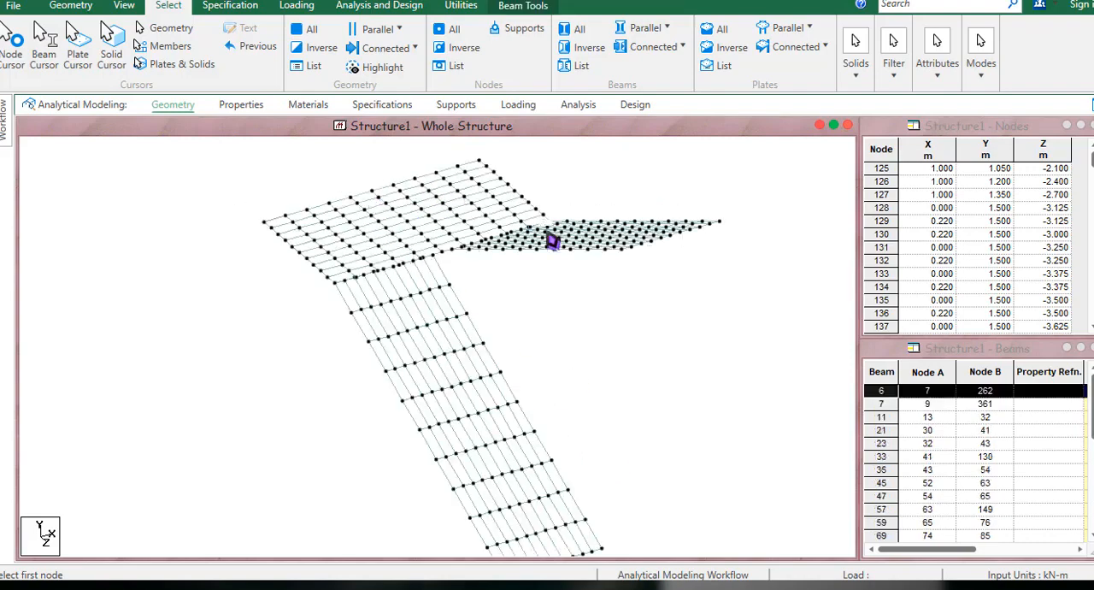
click(480, 297)
click(540, 223)
click(466, 232)
click(524, 252)
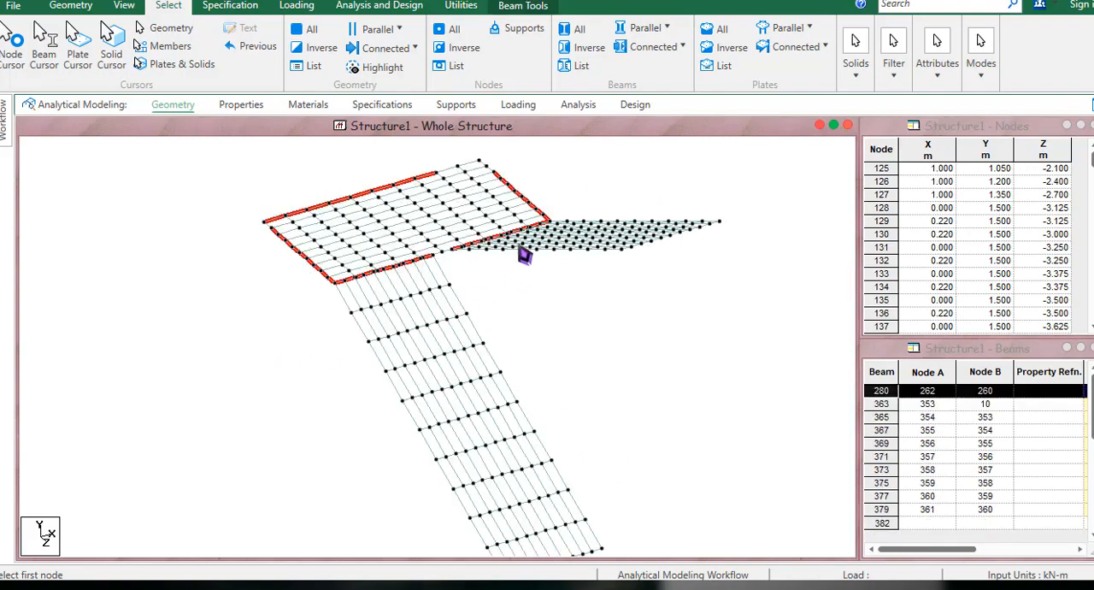
click(504, 306)
middle_drag(522, 339, 527, 269)
scroll(537, 295, down, 1)
middle_drag(574, 314, 568, 267)
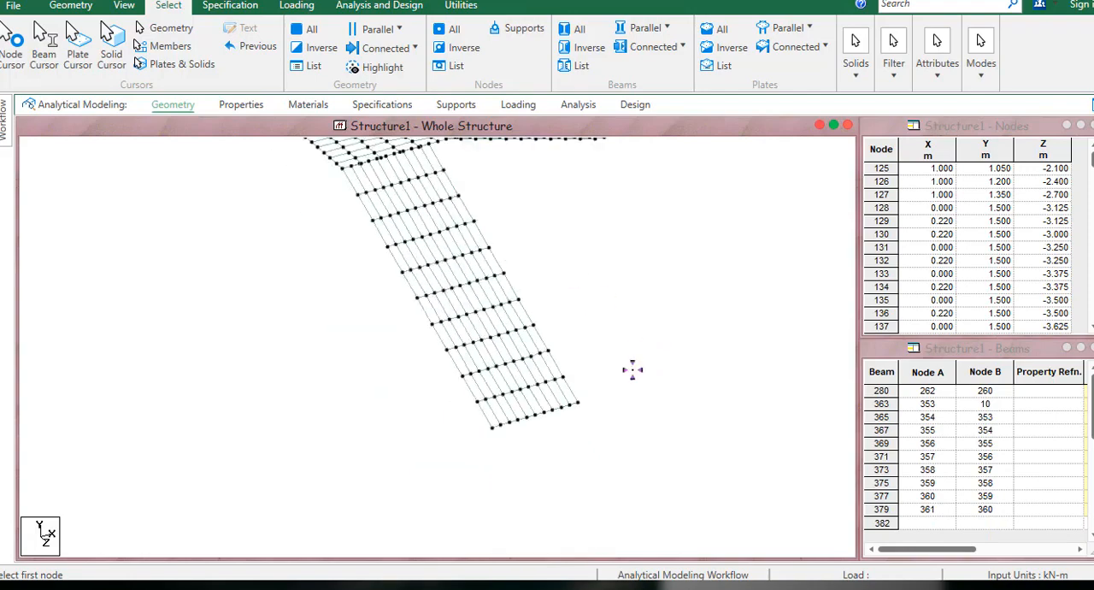
drag(630, 367, 452, 478)
middle_drag(593, 384, 590, 487)
drag(551, 197, 437, 267)
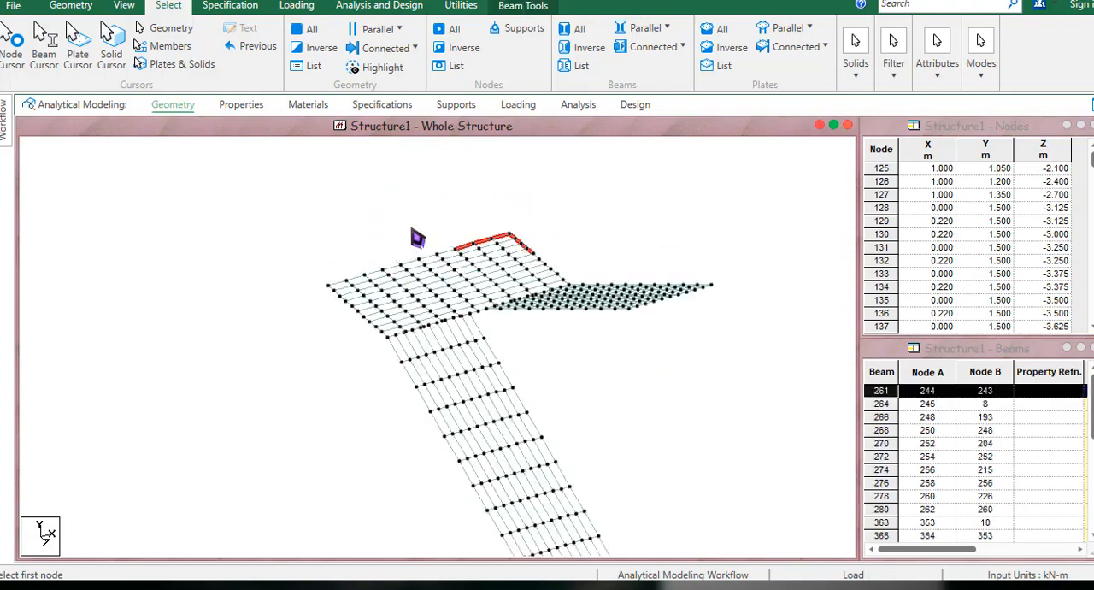
click(283, 214)
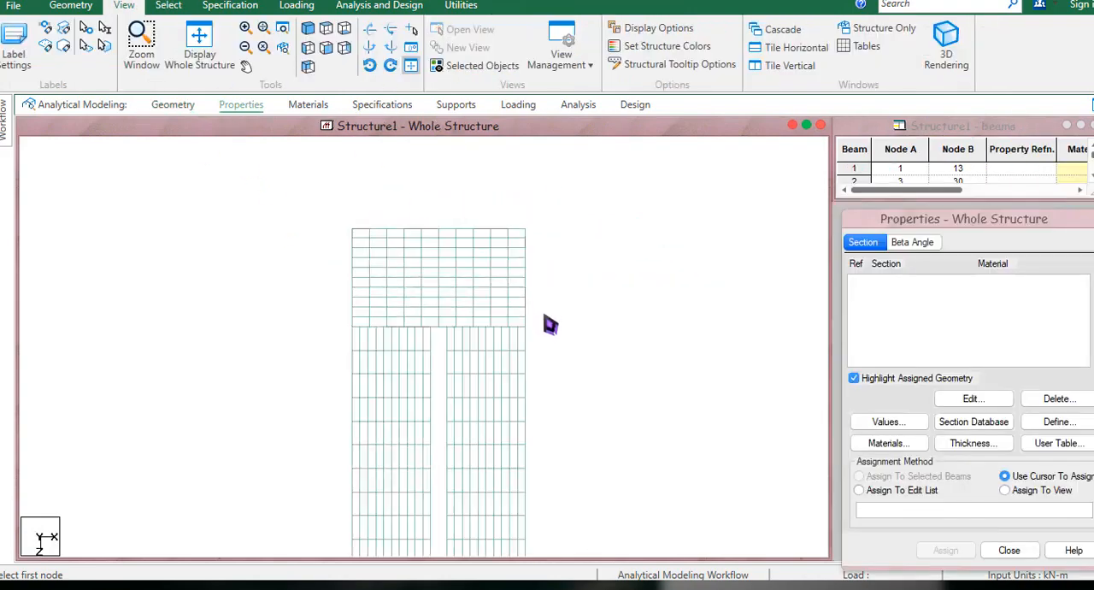
Select the beam segments along the junction between the landing and both flights and delete them.
drag(535, 323, 344, 349)
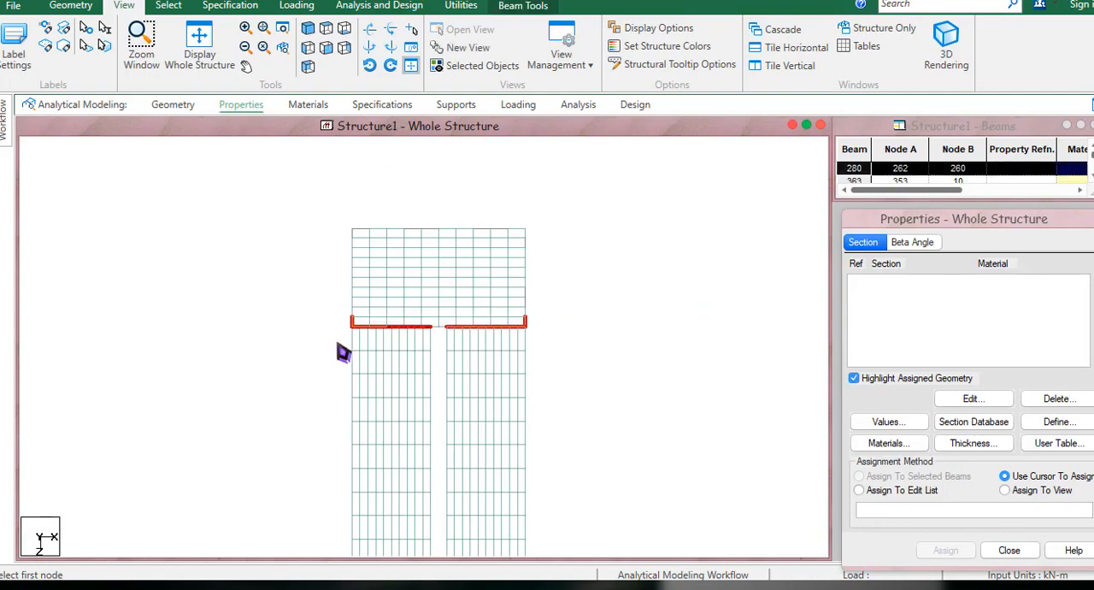
click(610, 337)
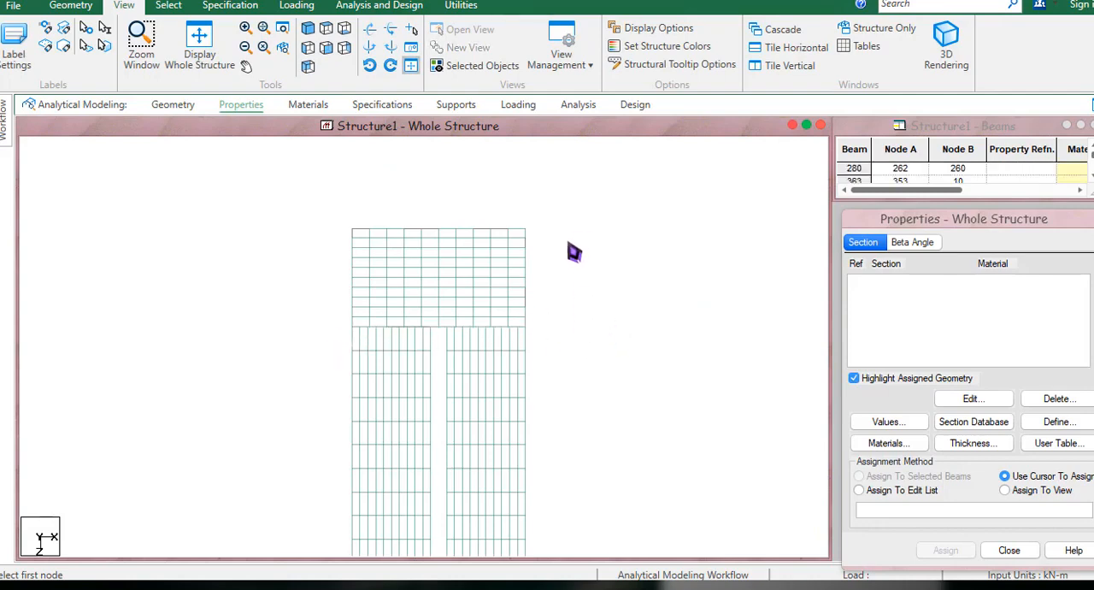
drag(527, 320, 320, 344)
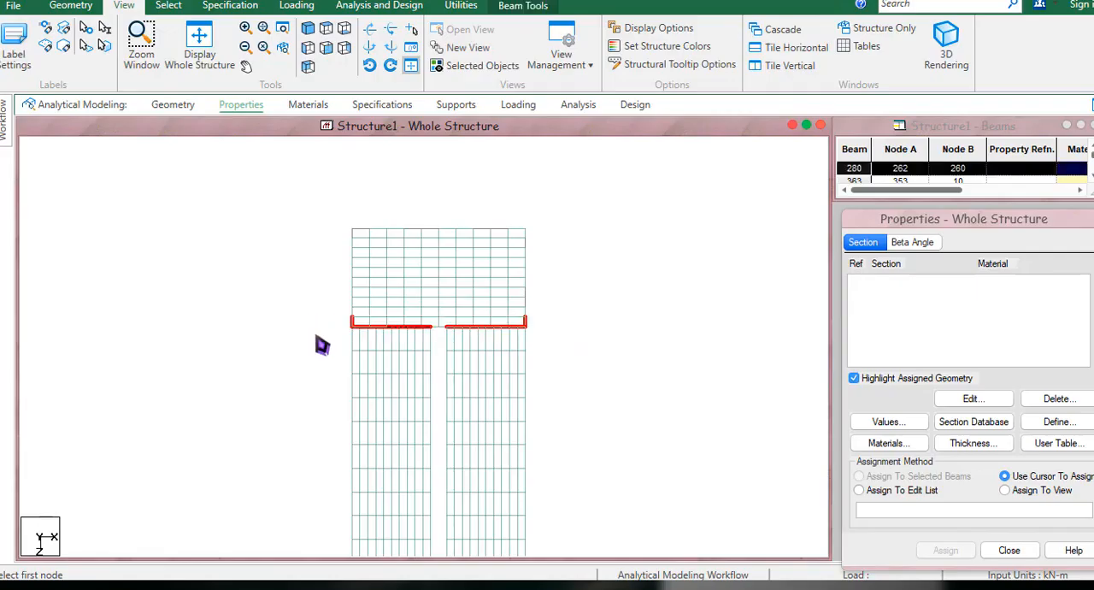
key(Delete)
click(616, 330)
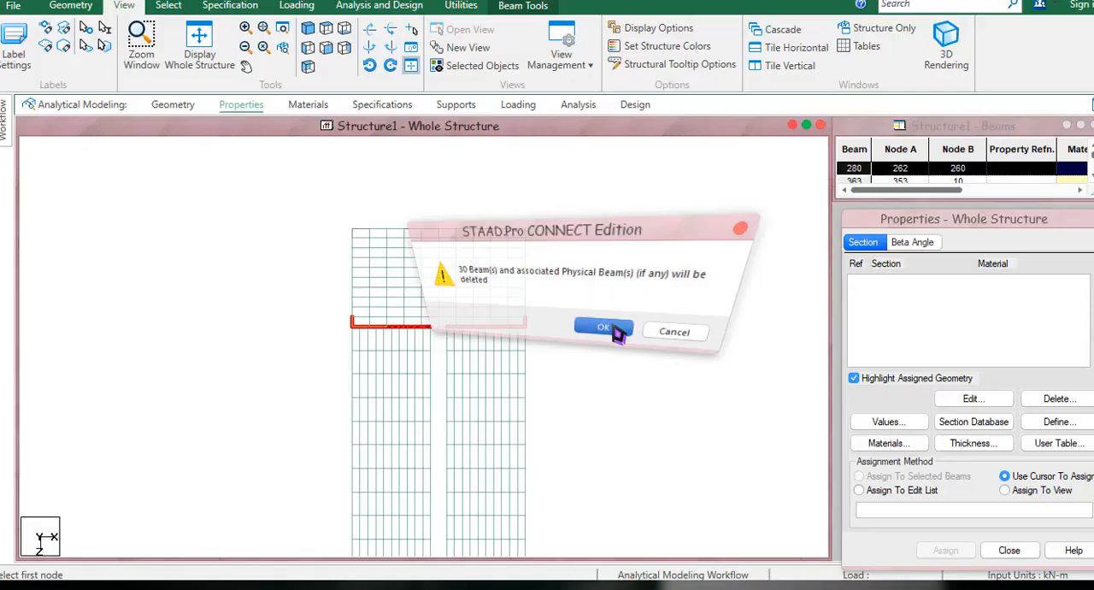
Delete the beam segments along the landing's right side edge in the plan view.
drag(520, 224, 569, 334)
key(Delete)
key(Return)
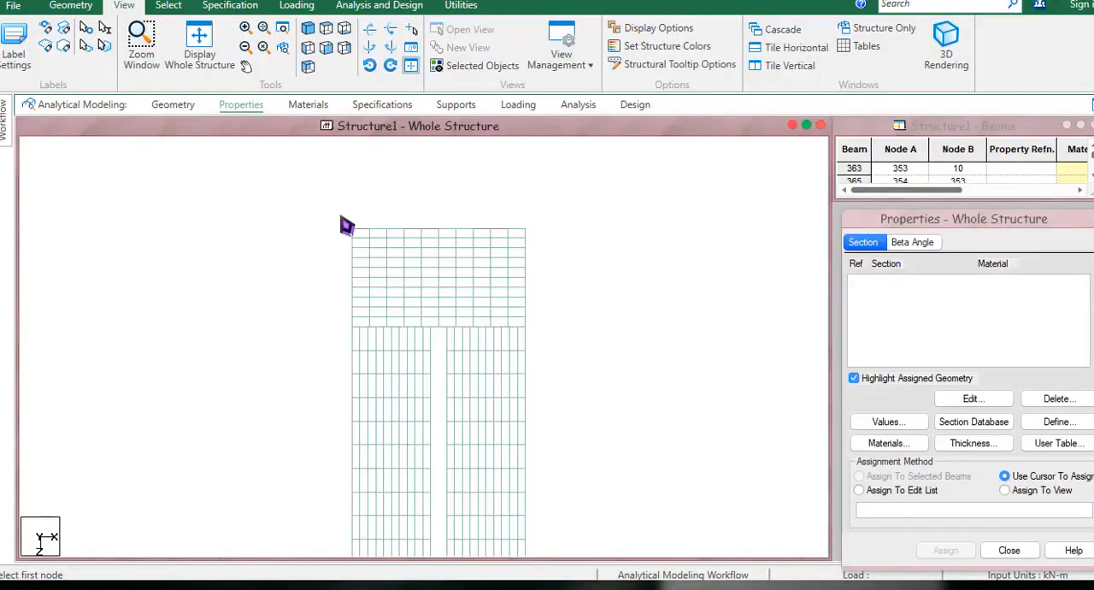
drag(340, 215, 362, 316)
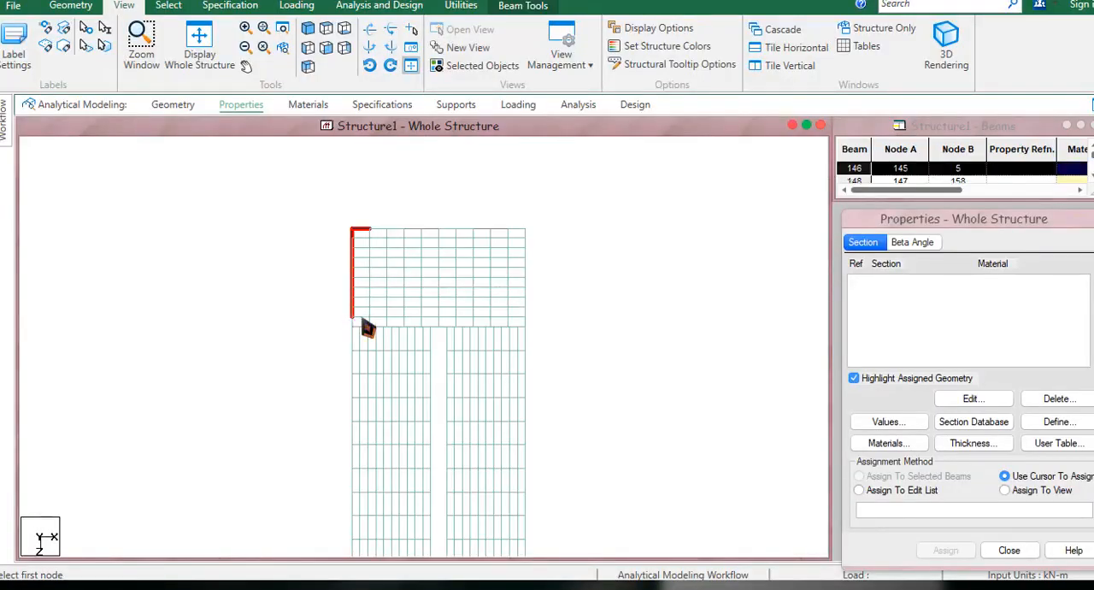
key(Delete)
click(658, 325)
Delete the beam segments along the landing's left side edge, leaving the far edge's segments out of the selection.
drag(349, 233, 364, 327)
key(Delete)
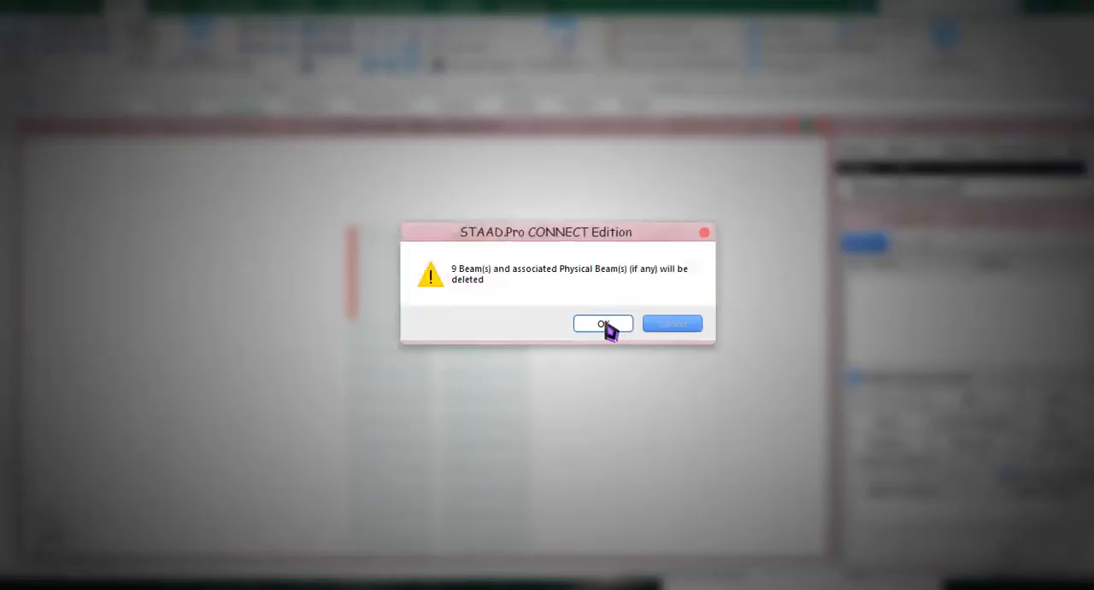
click(606, 325)
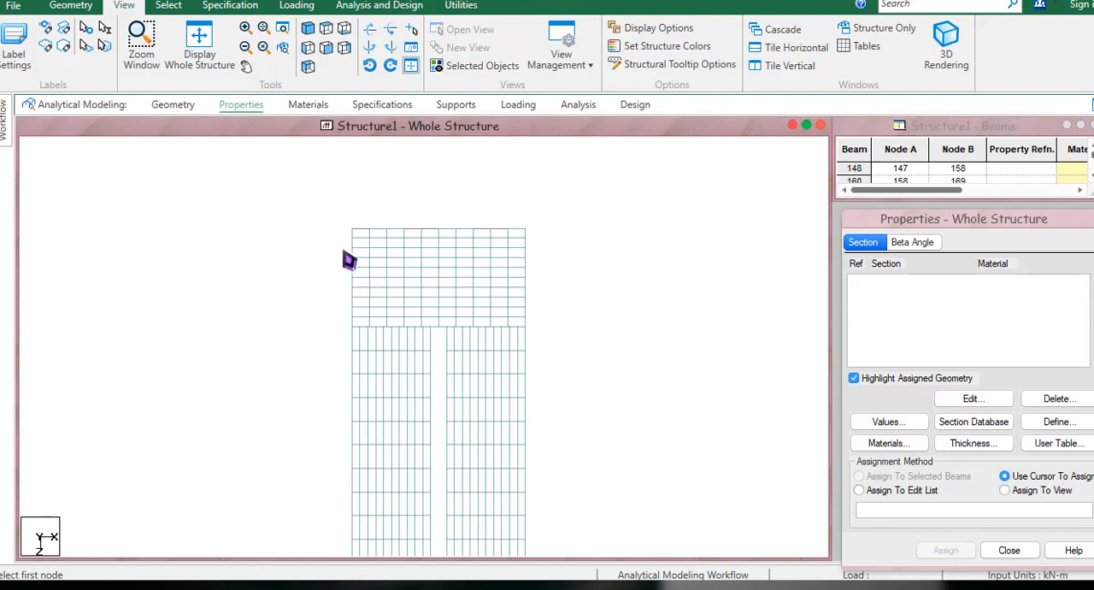
drag(576, 187, 300, 238)
middle_drag(563, 327, 580, 217)
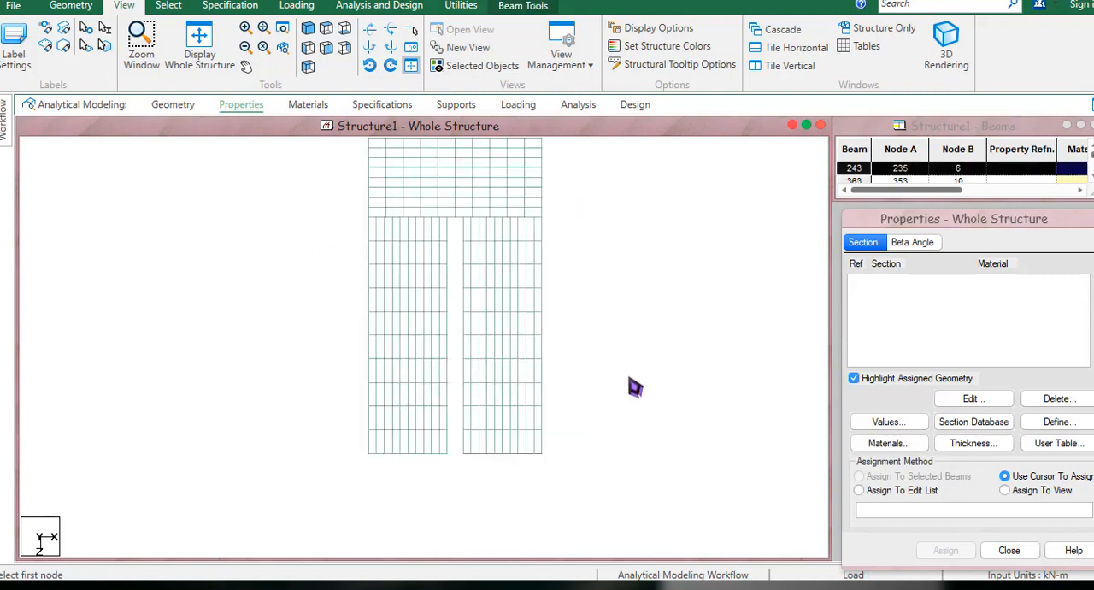
drag(622, 415, 342, 495)
key(Delete)
mouse_move(613, 323)
middle_down()
mouse_move(588, 418)
mouse_move(622, 306)
mouse_move(623, 315)
middle_up()
drag(598, 176, 302, 239)
click(599, 235)
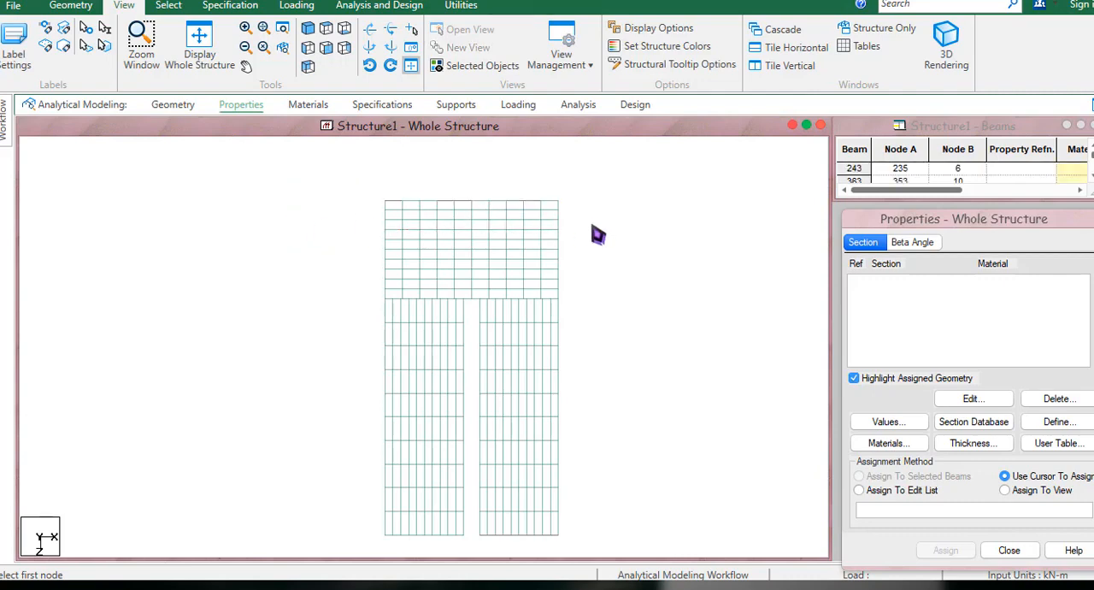
Select all remaining beam segments on the landing's far edge and the flights' lower ends together and delete them.
scroll(589, 240, down, 4)
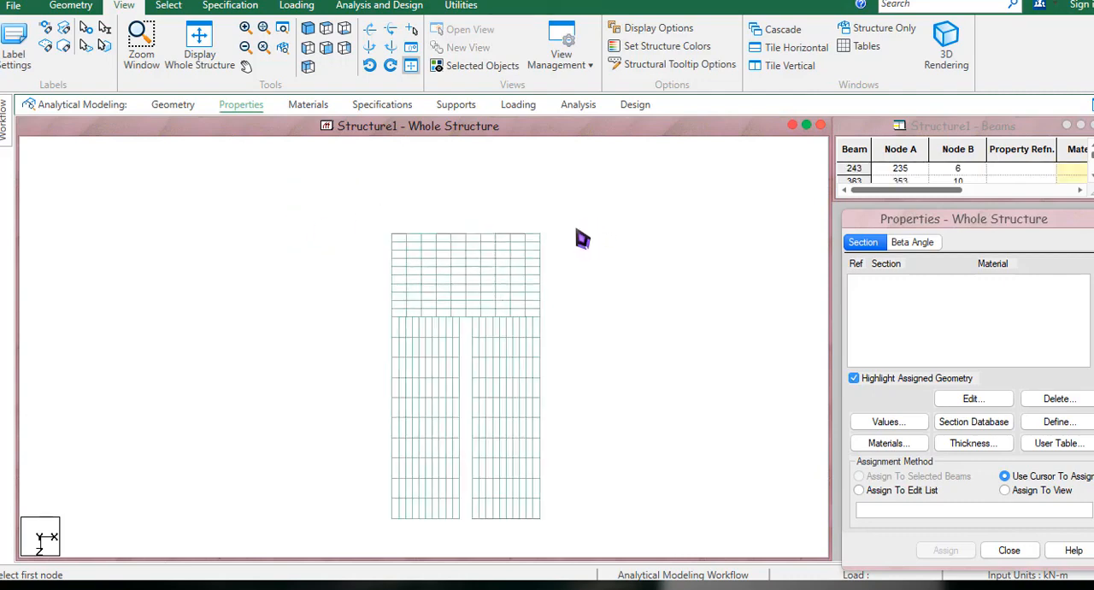
drag(623, 193, 373, 505)
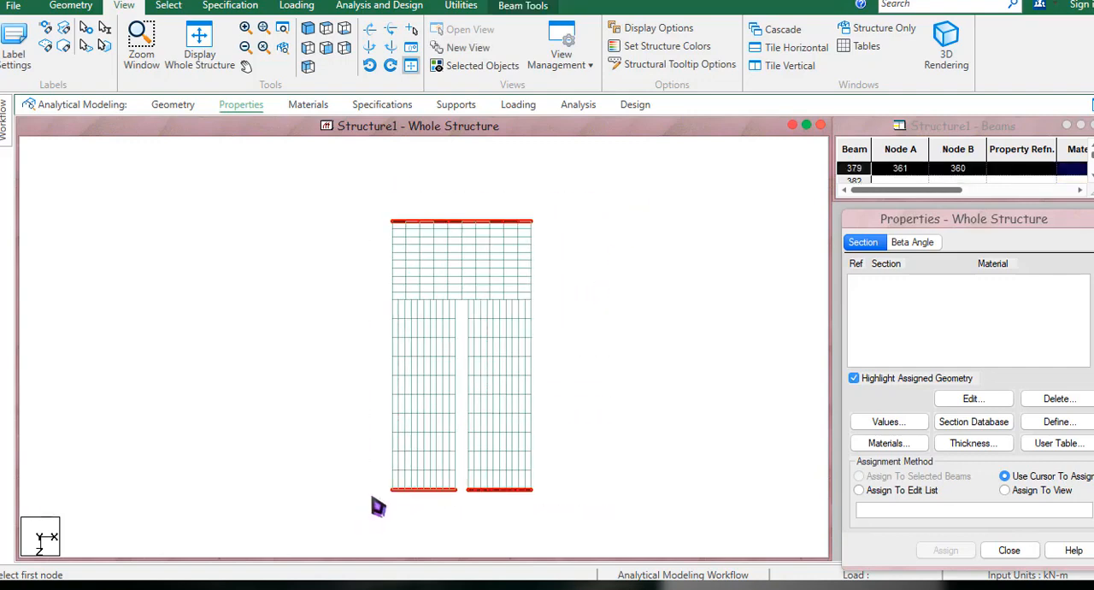
key(Delete)
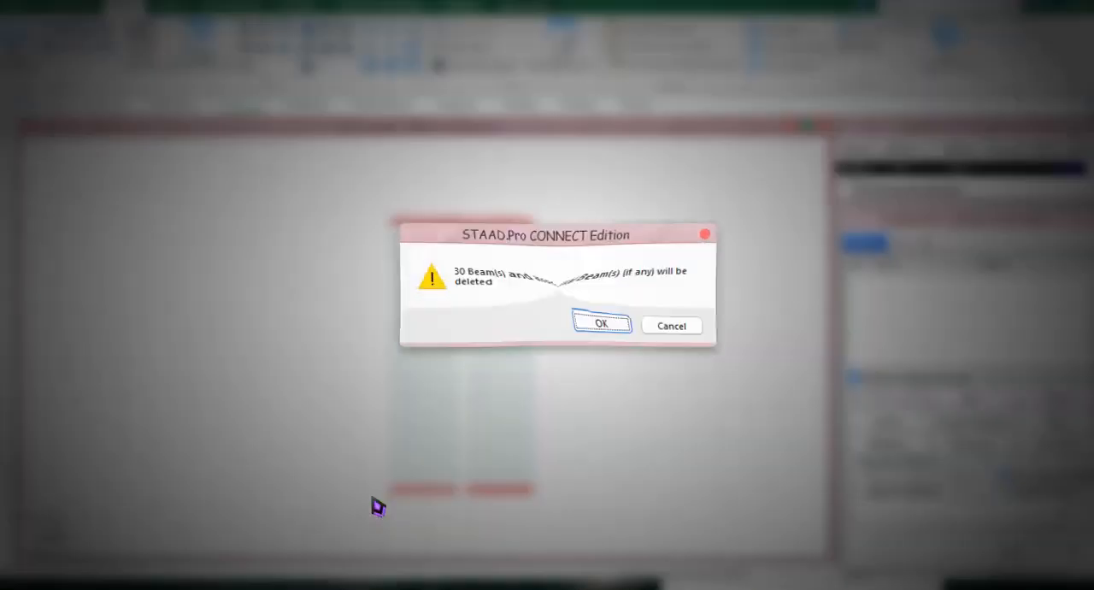
click(602, 328)
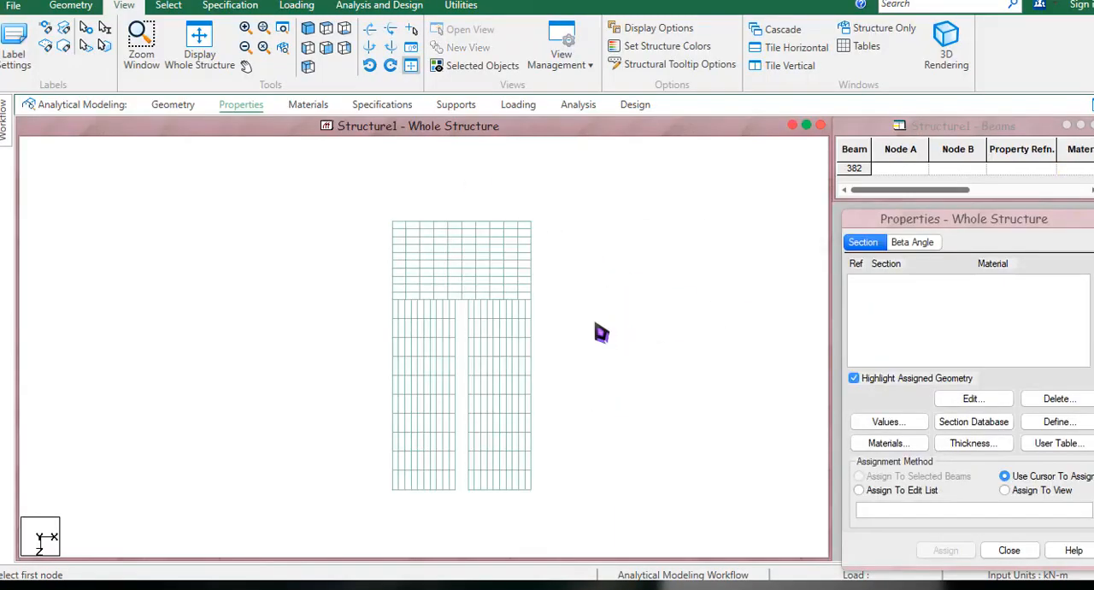
Define a plate thickness property of 0.12 m at all four nodes with CONCRETE as the material.
click(970, 442)
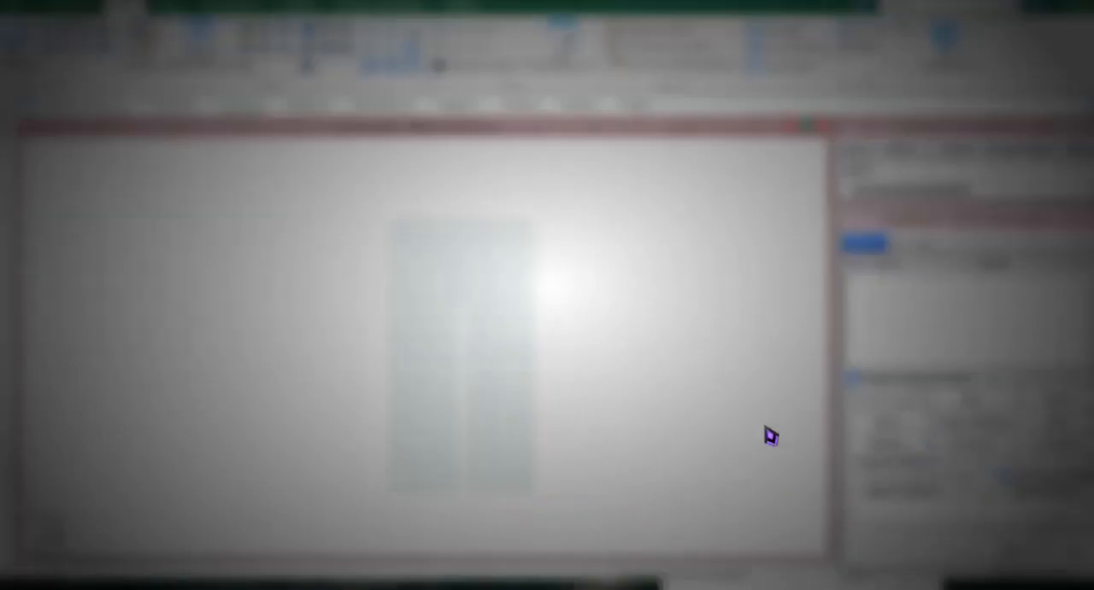
drag(630, 285, 542, 299)
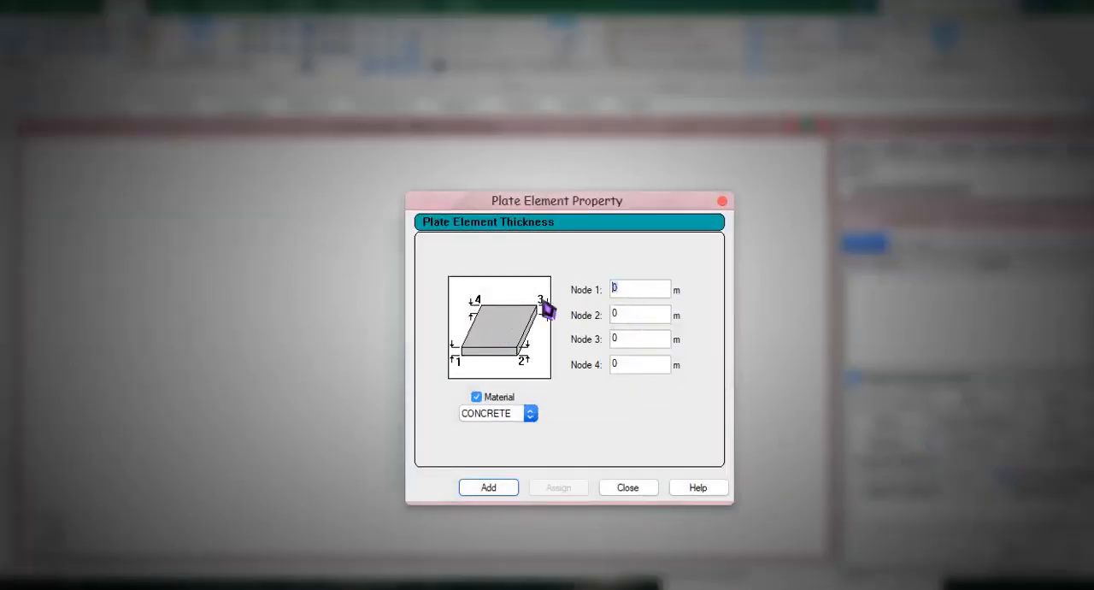
text(.12)
click(492, 488)
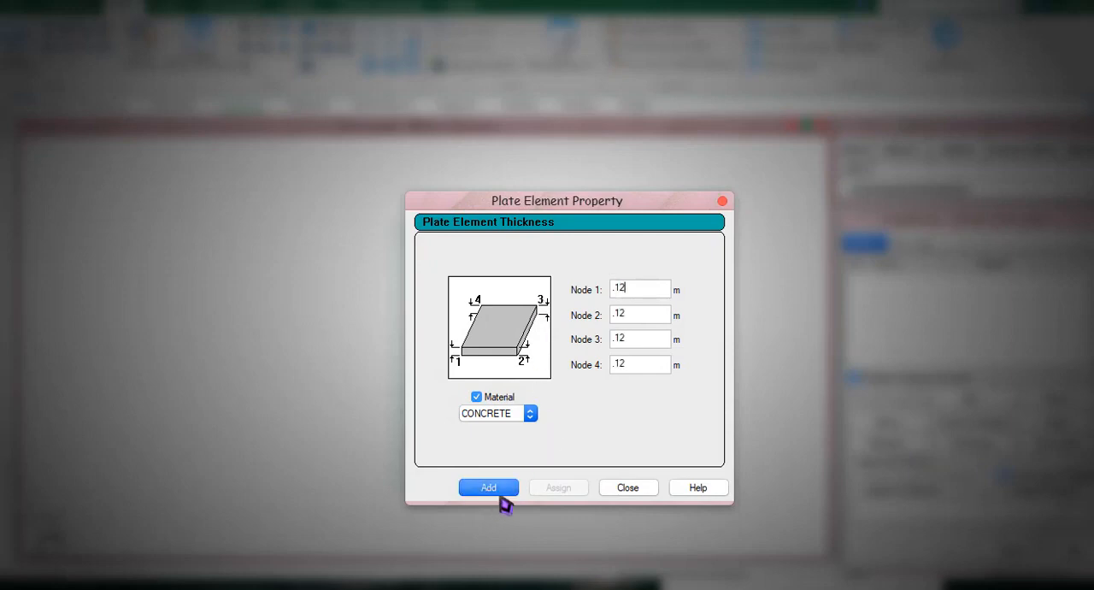
click(621, 489)
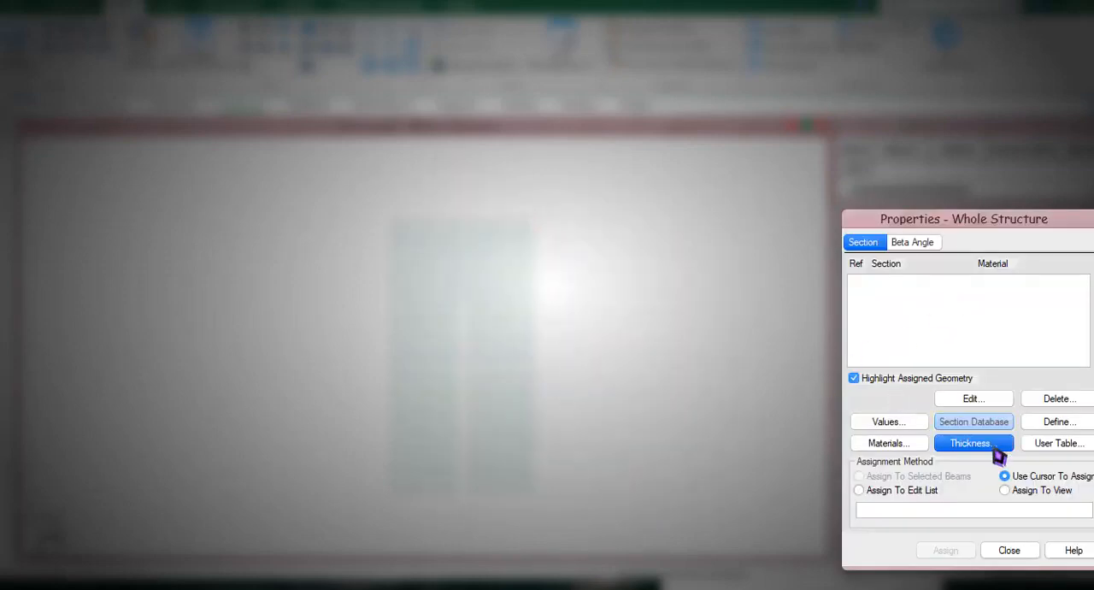
click(991, 444)
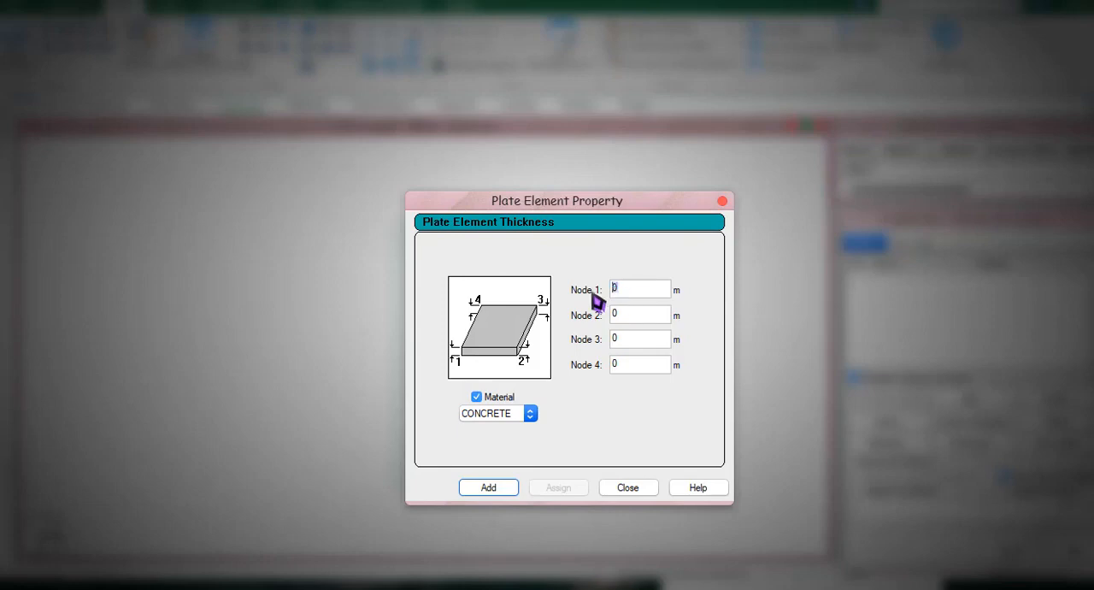
click(490, 489)
click(628, 488)
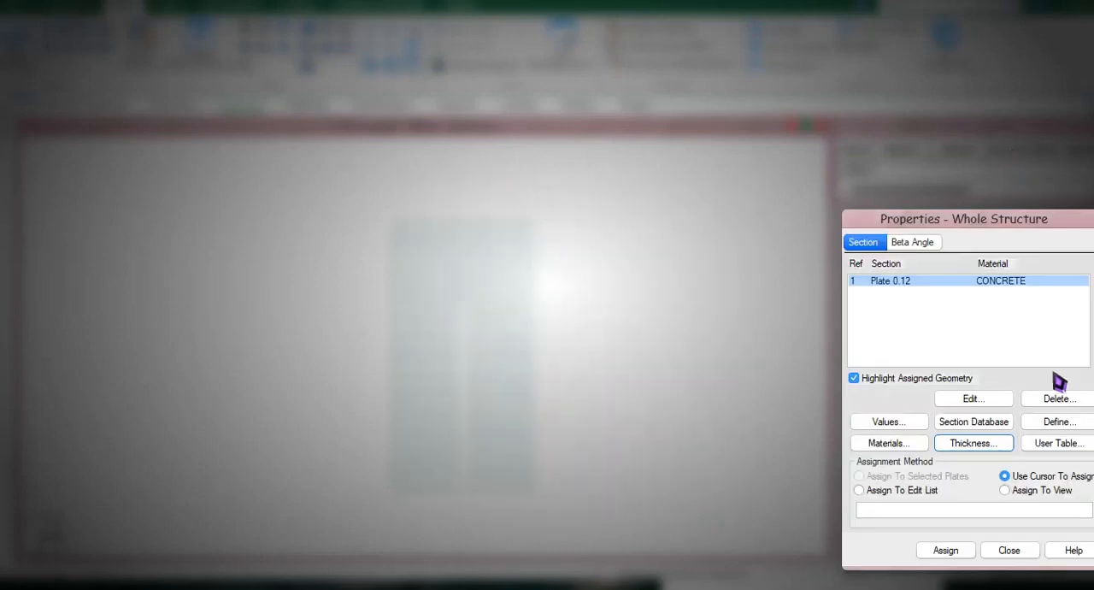
Assign the 0.12 m concrete plate property to the whole view.
click(1005, 490)
click(950, 551)
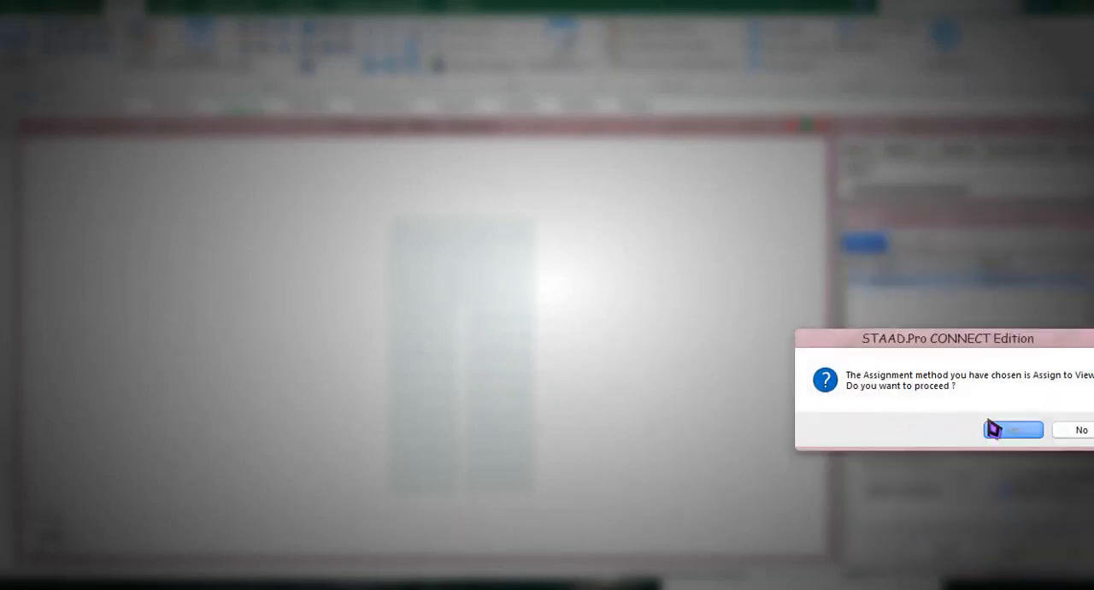
click(991, 429)
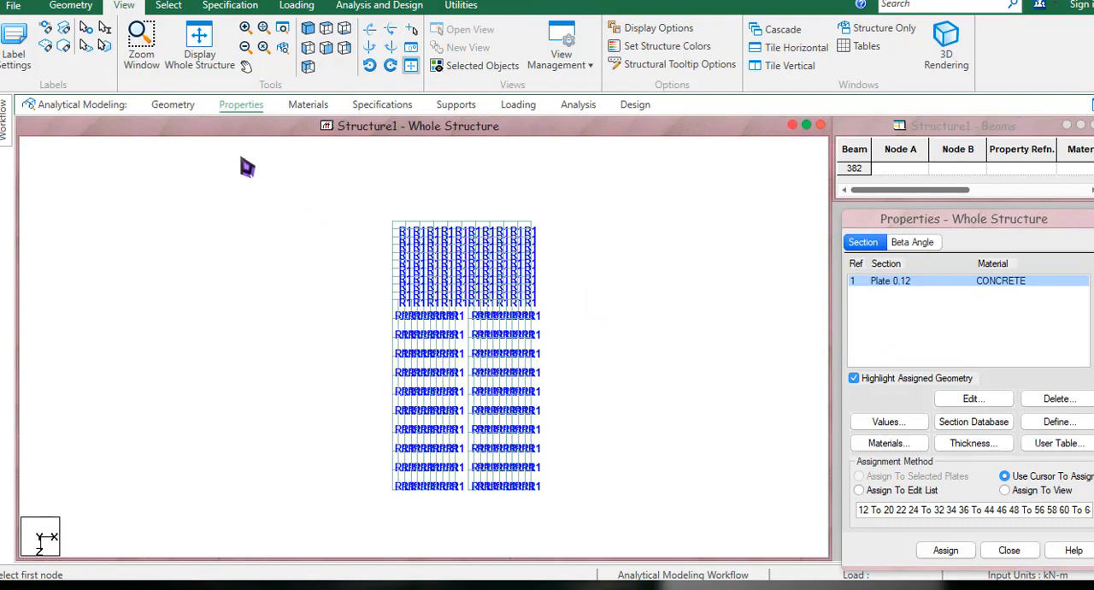
Create and assign a fixed support to the nodes along the landing's far edge, its junction with the flights, and both flights' lower ends.
click(456, 104)
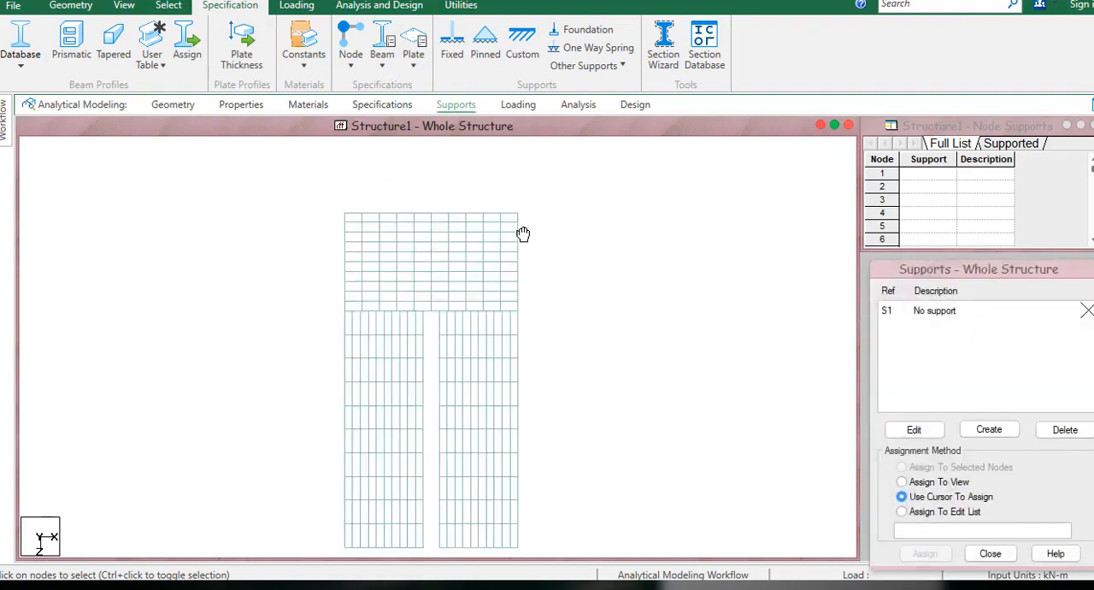
drag(549, 188, 313, 213)
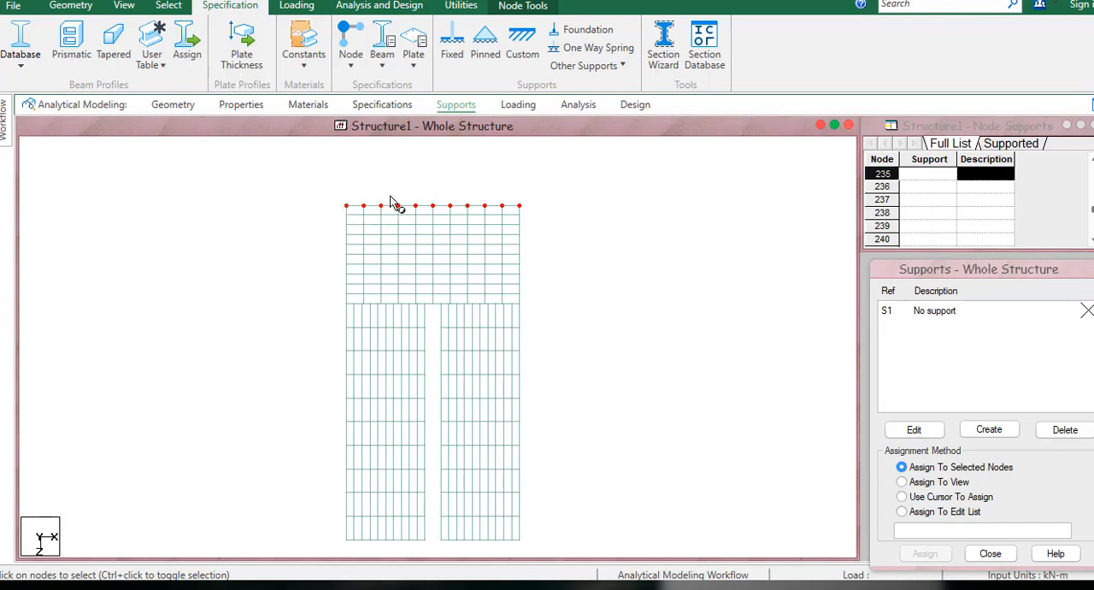
middle_drag(596, 305, 619, 237)
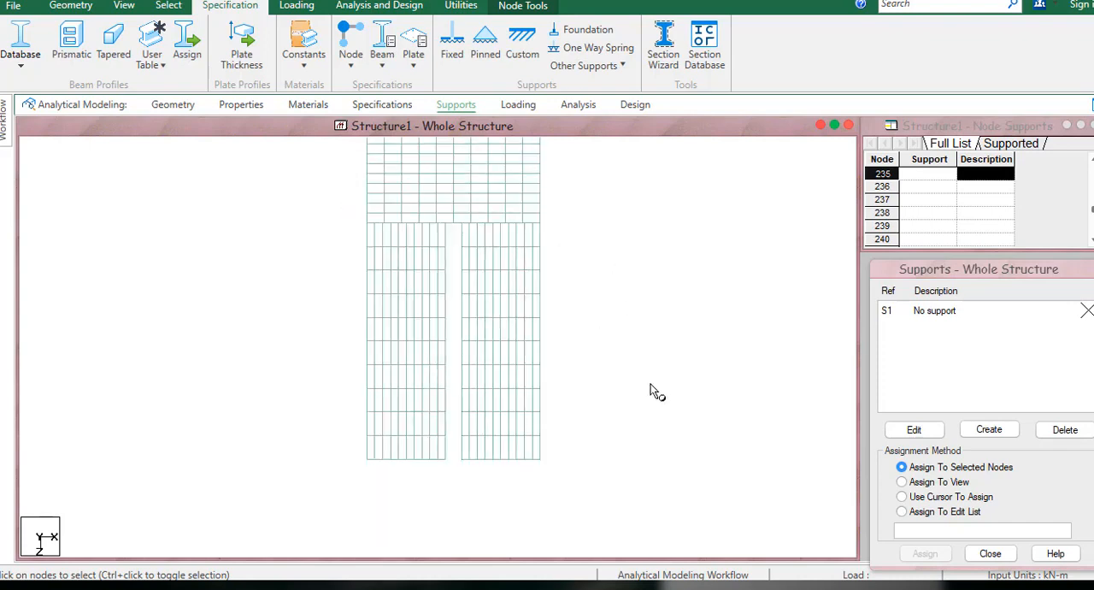
drag(495, 465, 313, 475)
middle_drag(455, 287, 468, 370)
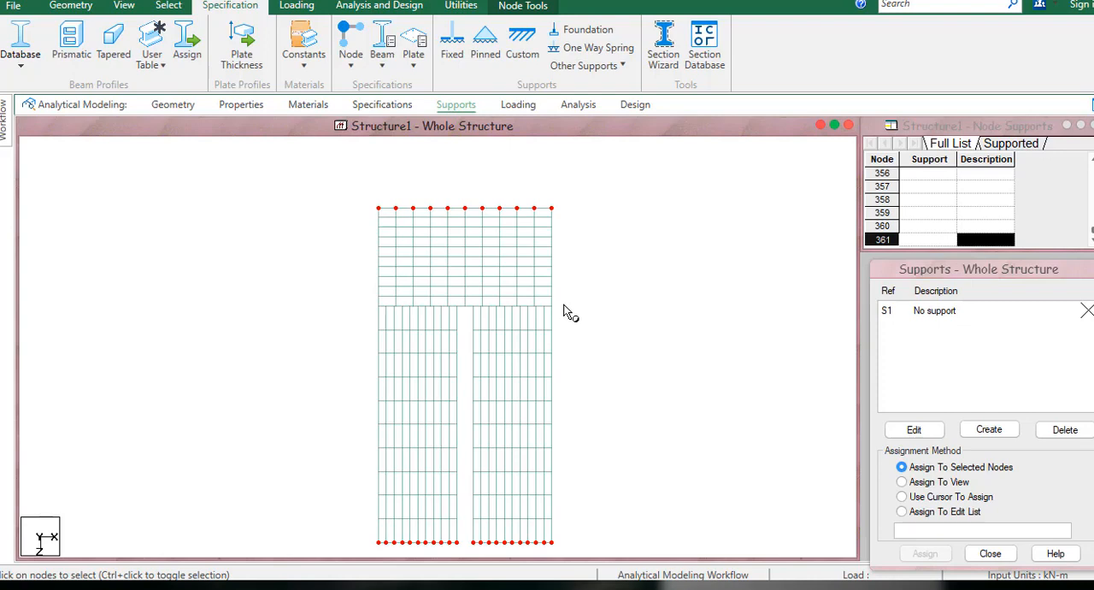
ctrl+drag(517, 306, 353, 309)
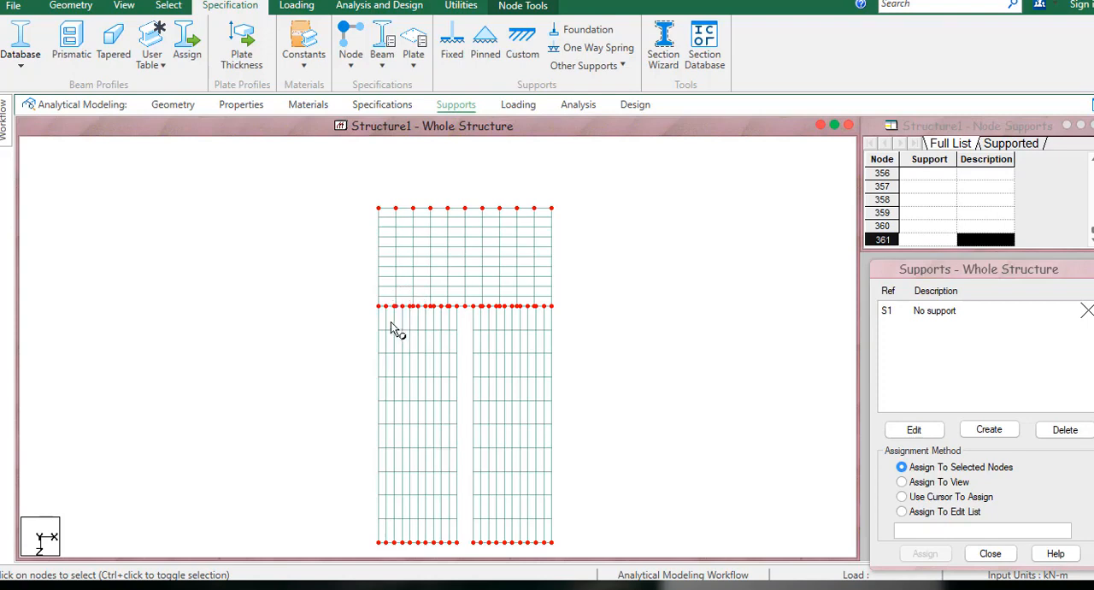
click(987, 429)
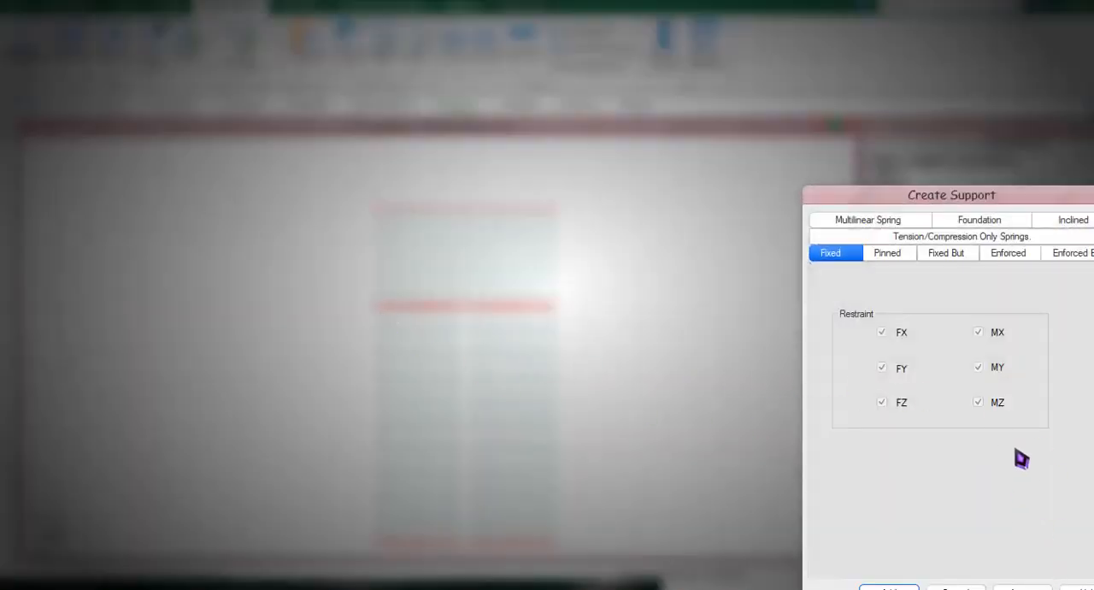
drag(966, 193, 858, 93)
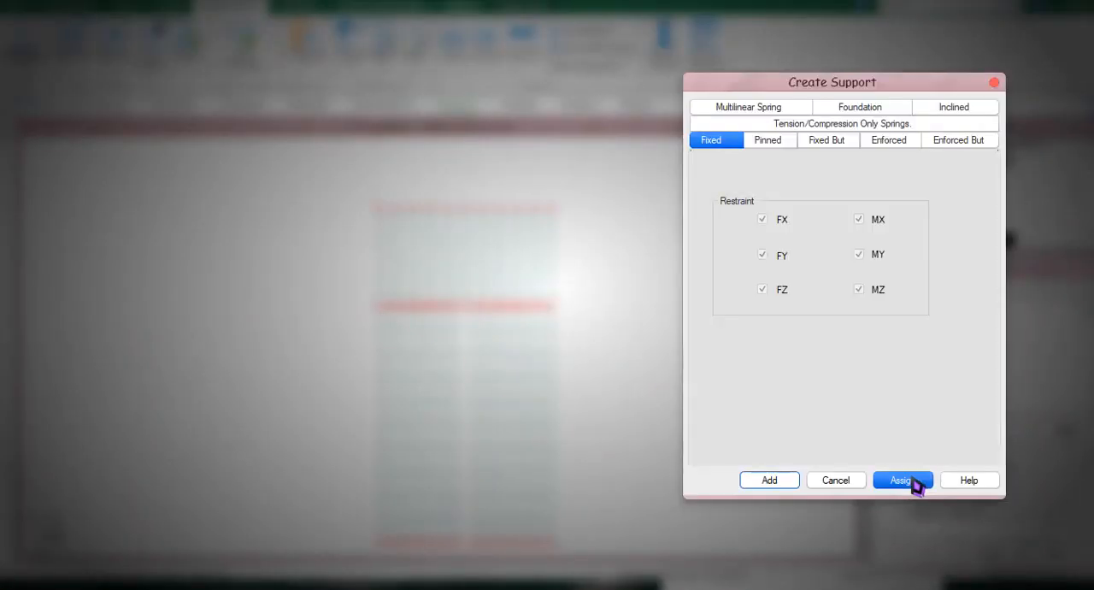
click(914, 497)
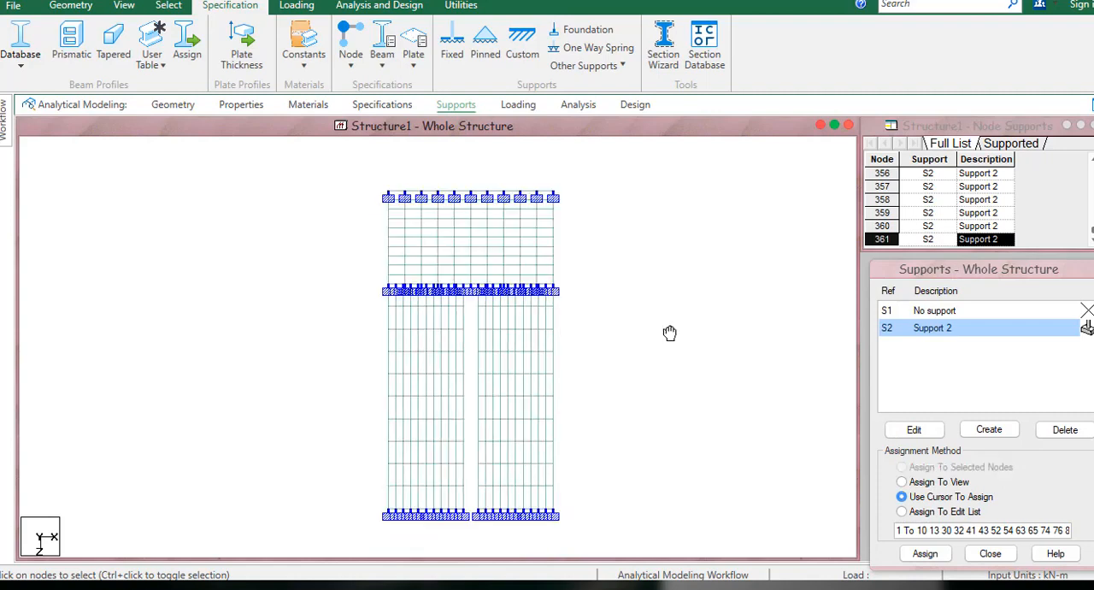
middle_drag(692, 350, 716, 375)
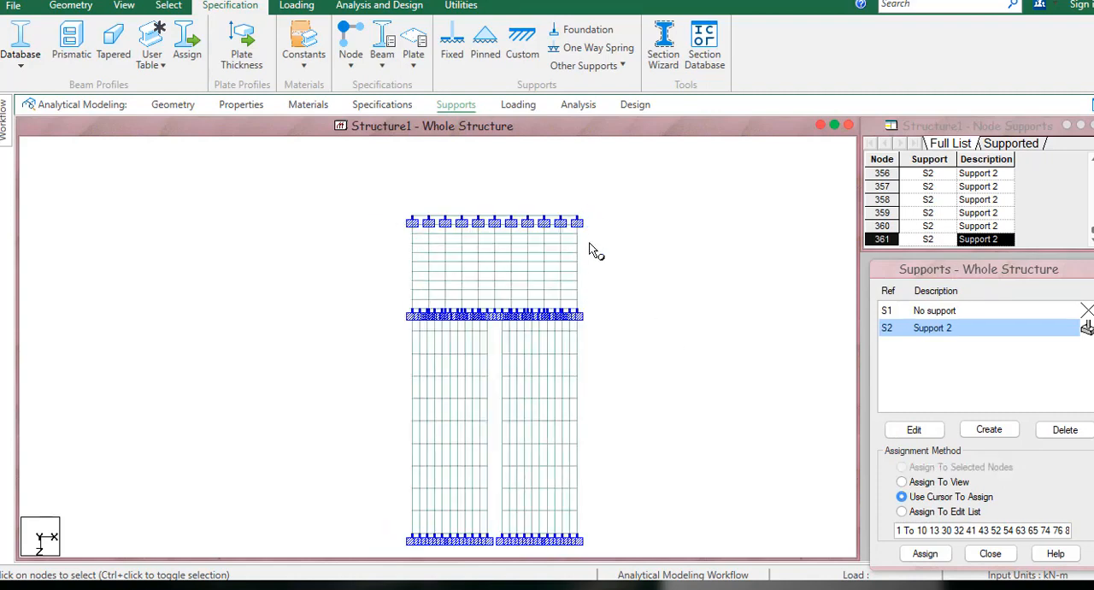
click(526, 267)
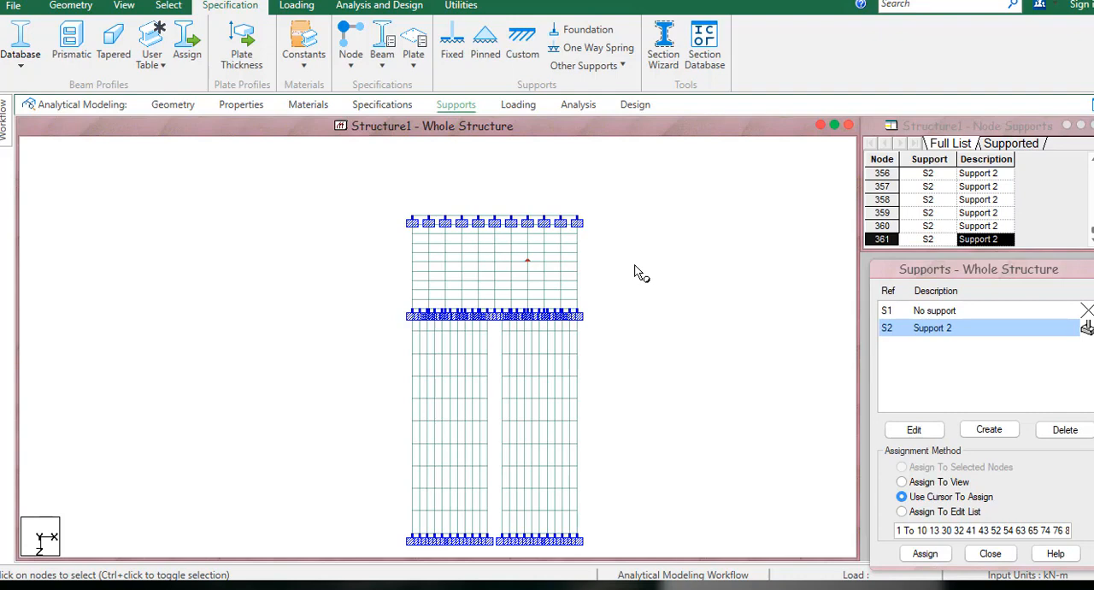
click(410, 243)
click(401, 253)
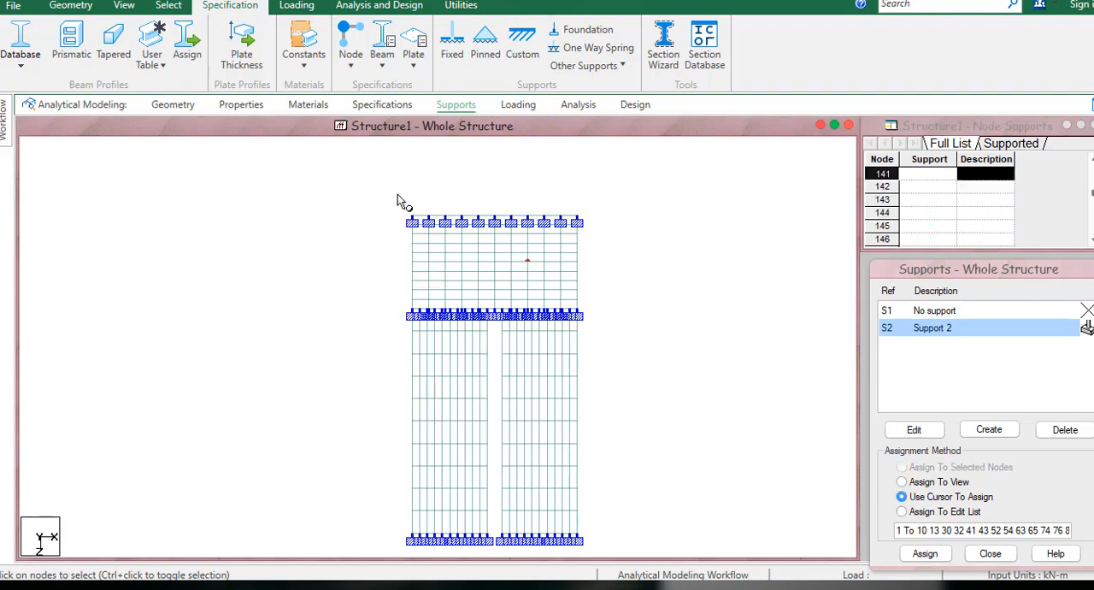
drag(409, 246, 418, 328)
drag(571, 204, 605, 338)
click(648, 314)
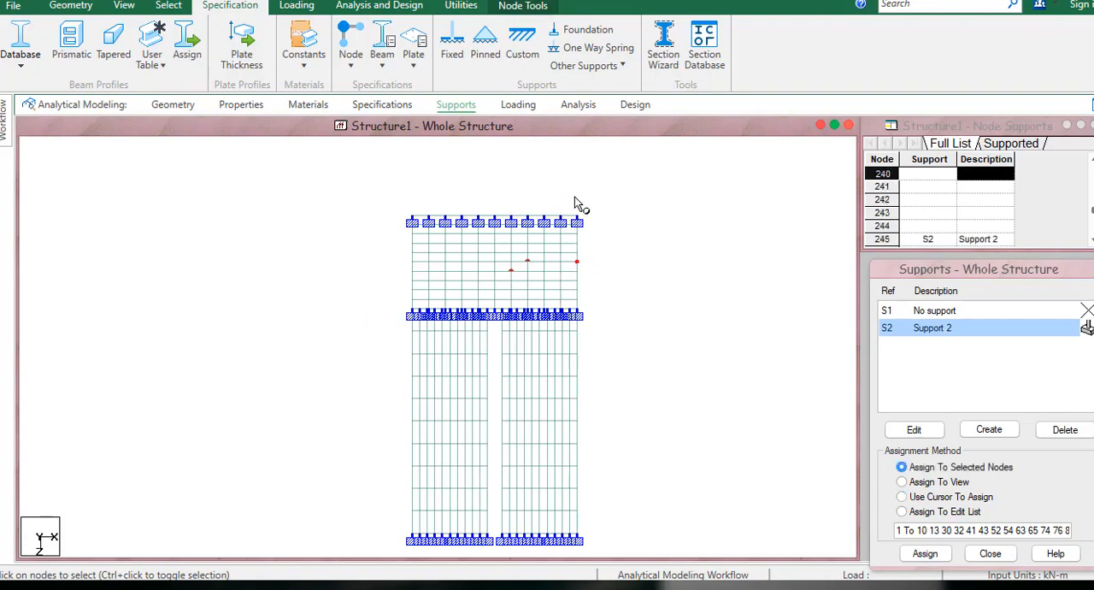
drag(570, 191, 633, 326)
drag(384, 193, 417, 240)
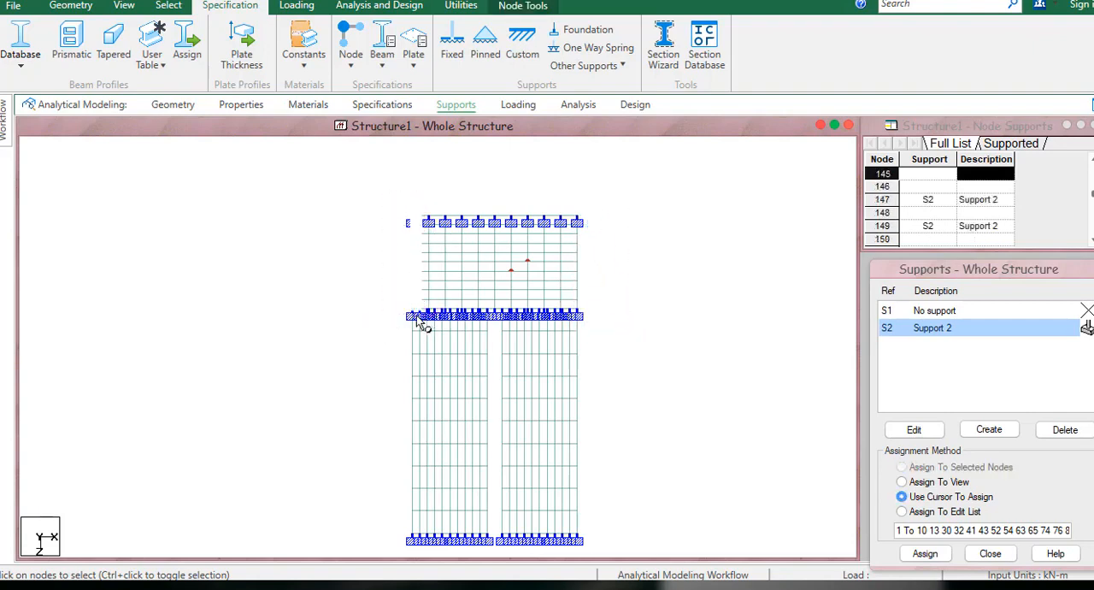
drag(394, 196, 433, 323)
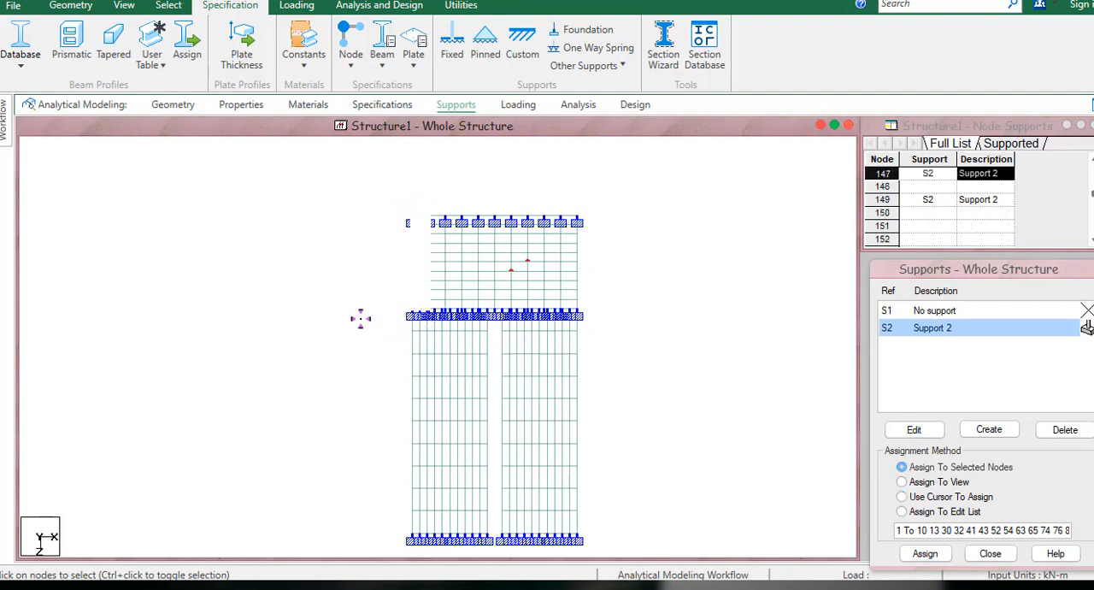
middle_drag(639, 352, 675, 347)
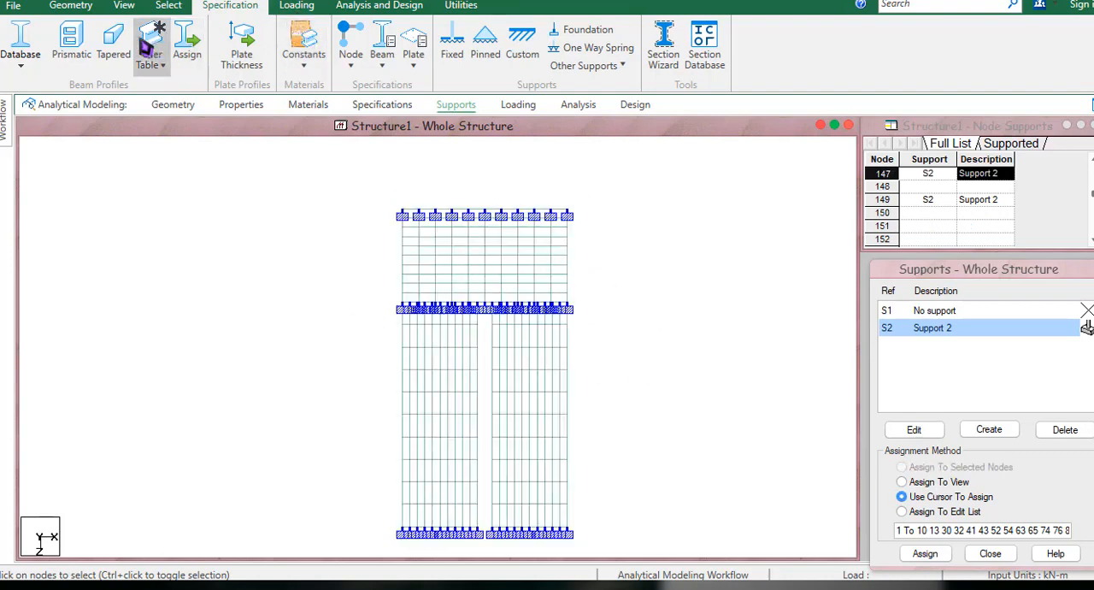
Add primary load case 1 titled DEAD with the Dead loading type.
click(304, 7)
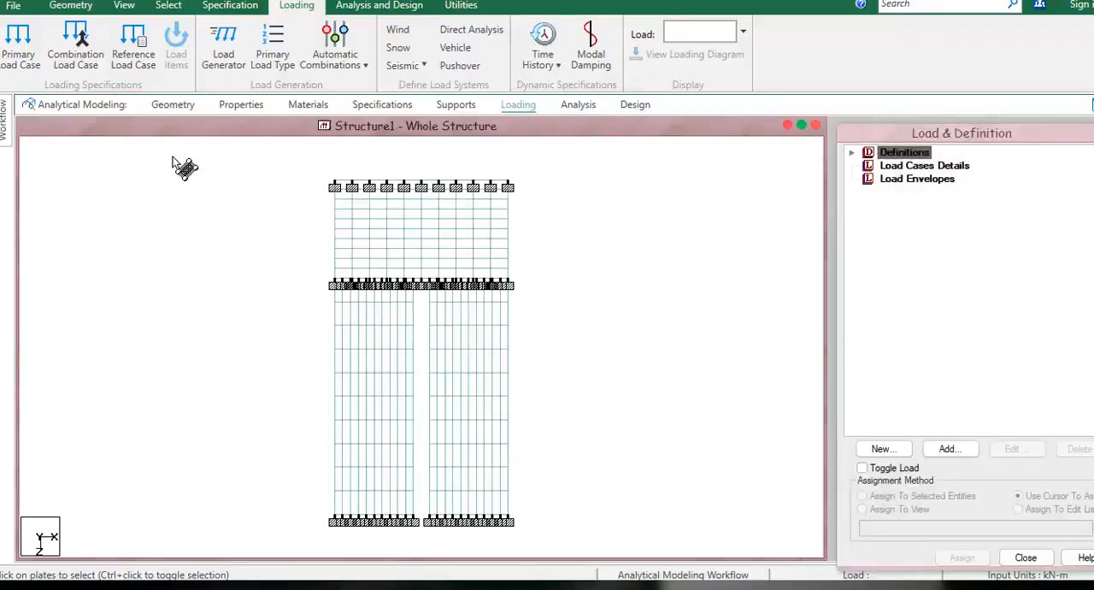
click(913, 168)
click(951, 449)
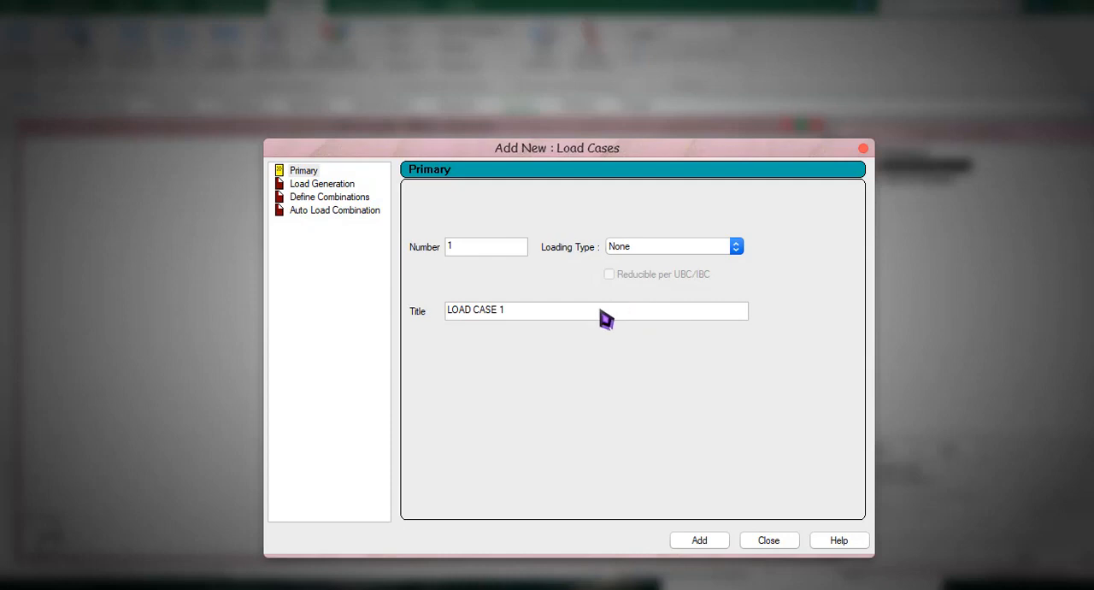
drag(584, 312, 311, 325)
key(BackSpace)
text(DEAD)
click(628, 248)
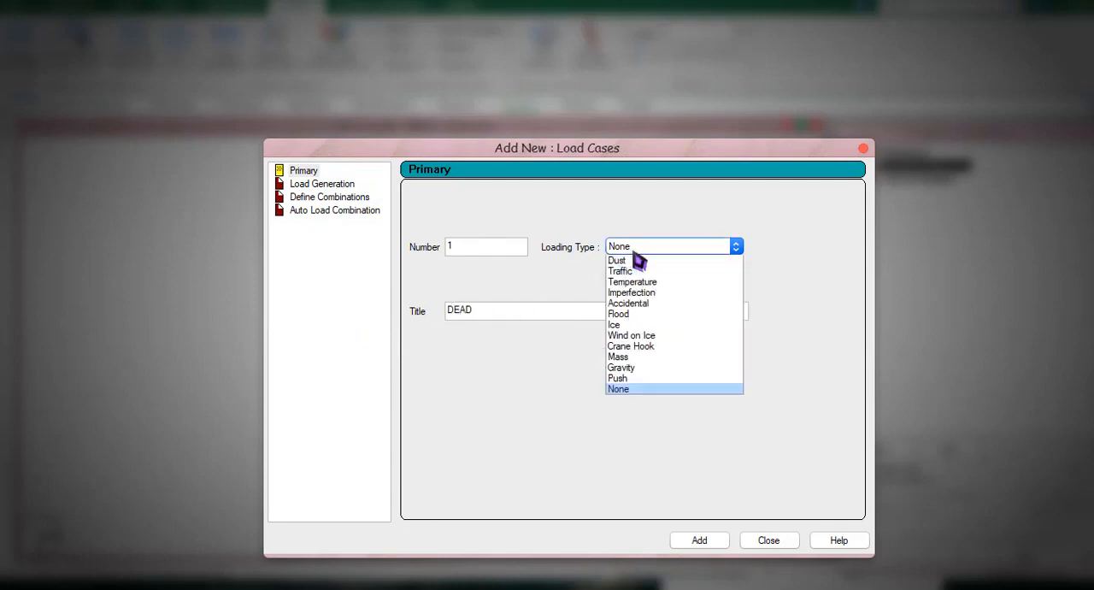
click(630, 255)
click(699, 540)
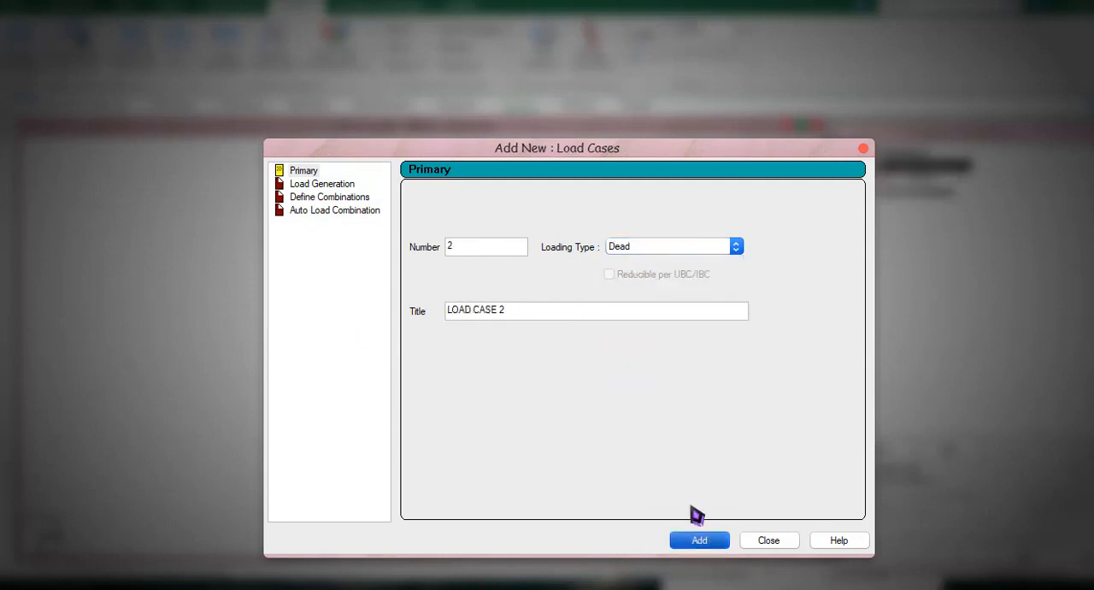
Add primary load case 2 titled LIVE with the Live loading type and finish adding load cases.
click(652, 247)
click(644, 269)
drag(506, 322, 381, 336)
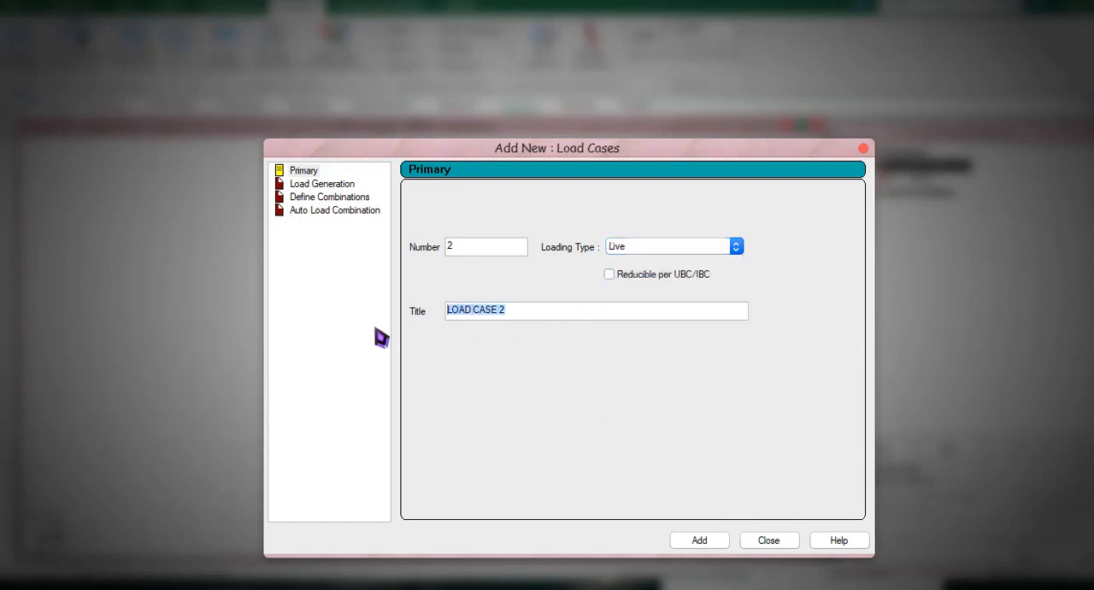
text(LIVE)
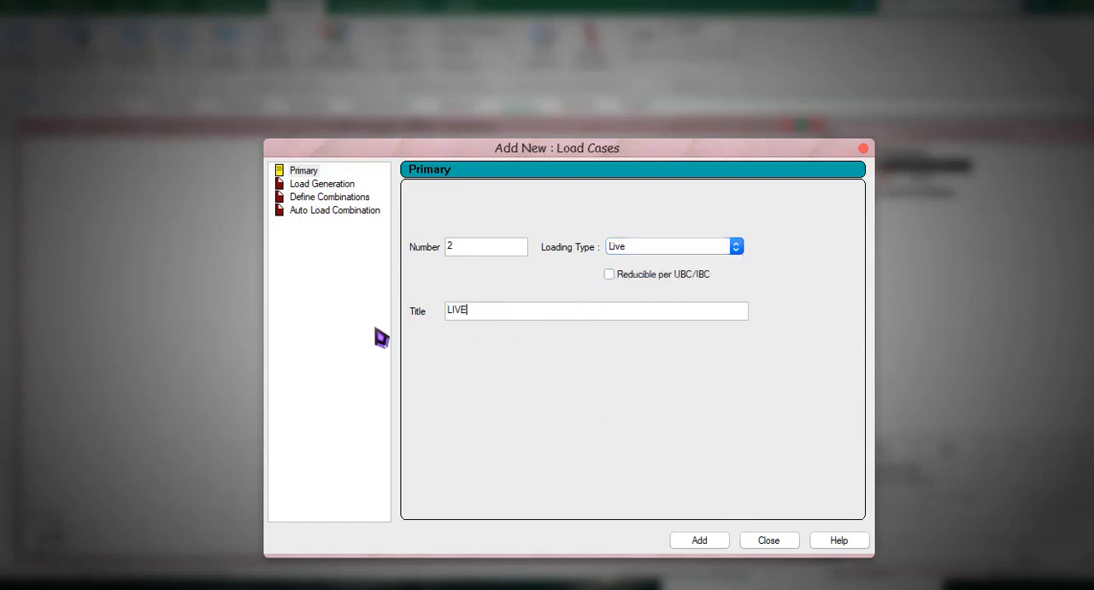
click(699, 540)
click(779, 540)
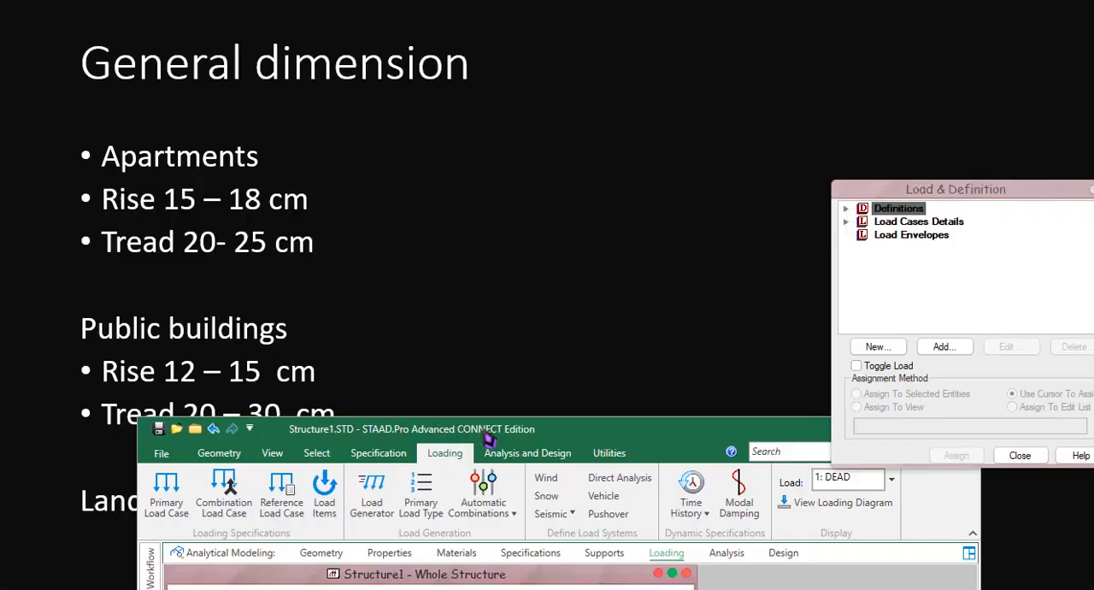
drag(442, 431, 733, 451)
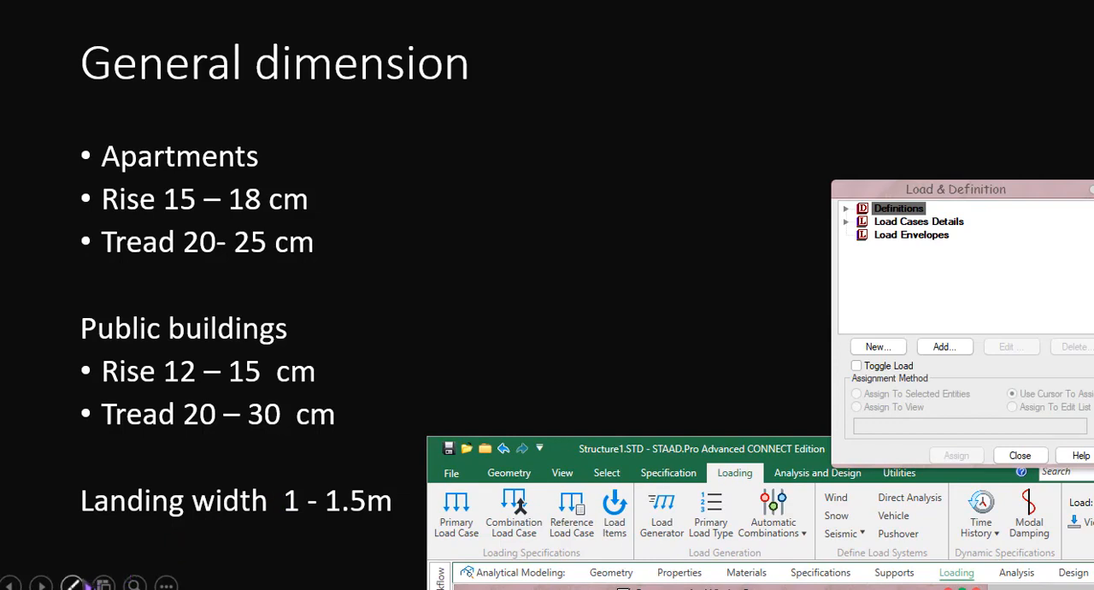
click(72, 584)
click(98, 453)
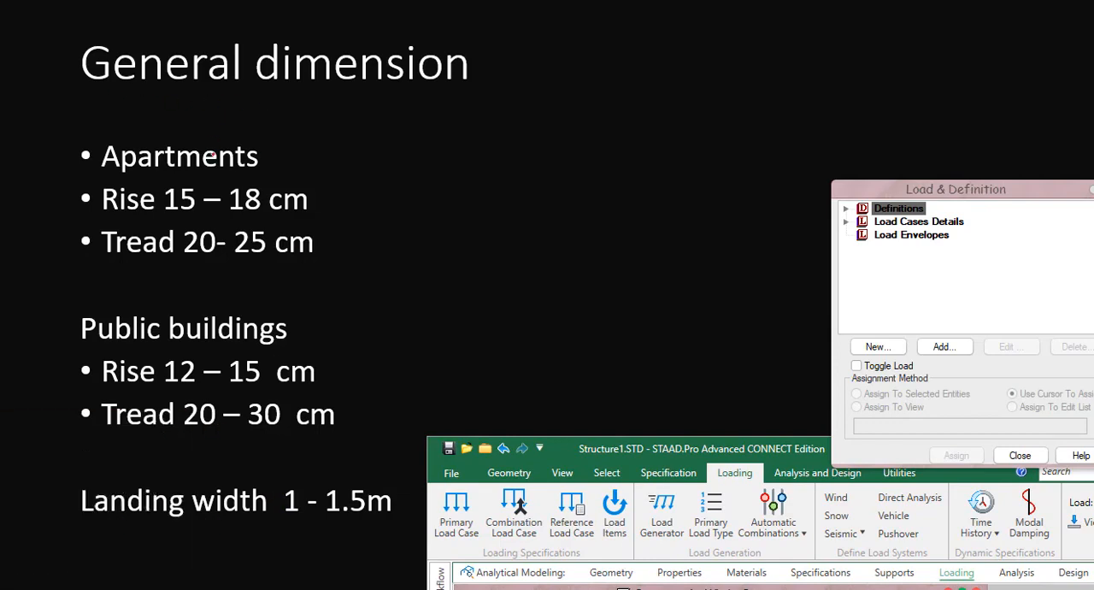
key(Right)
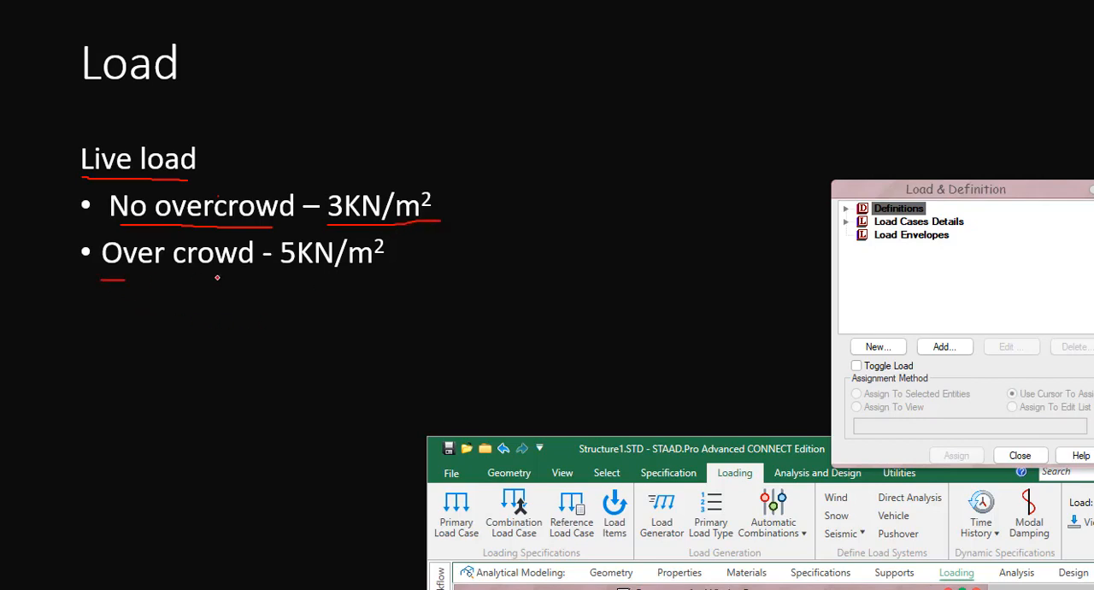
drag(217, 277, 400, 287)
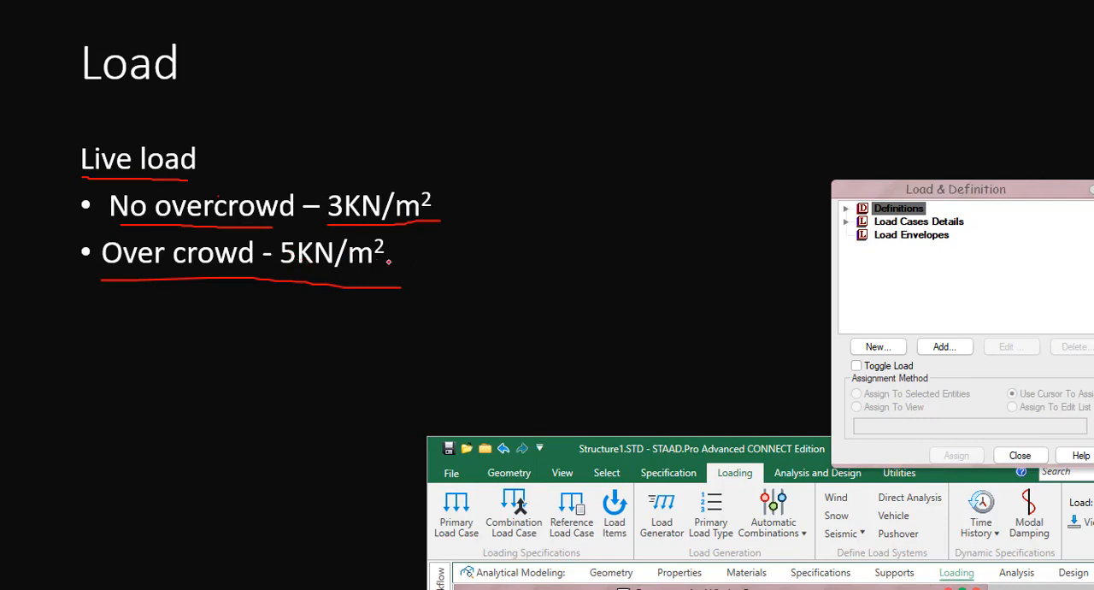
mouse_move(381, 262)
mouse_down()
mouse_move(488, 261)
mouse_move(461, 272)
mouse_up()
mouse_move(526, 290)
mouse_down()
mouse_move(528, 230)
mouse_move(543, 224)
mouse_move(543, 250)
mouse_up()
mouse_move(551, 245)
mouse_down()
mouse_move(553, 269)
mouse_move(592, 247)
mouse_move(602, 271)
mouse_move(622, 271)
mouse_up()
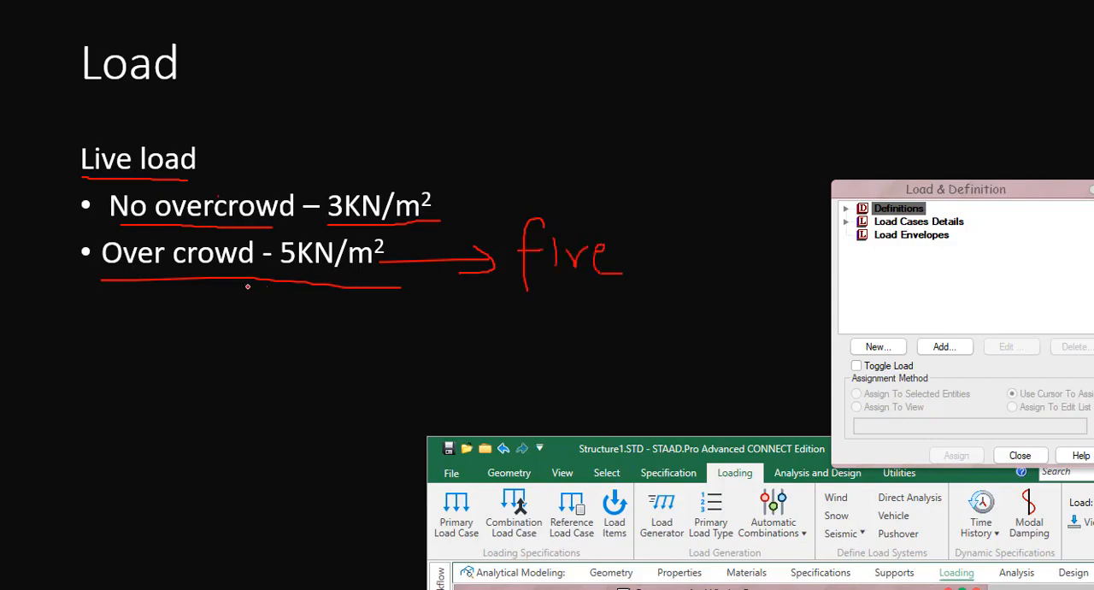
key(Right)
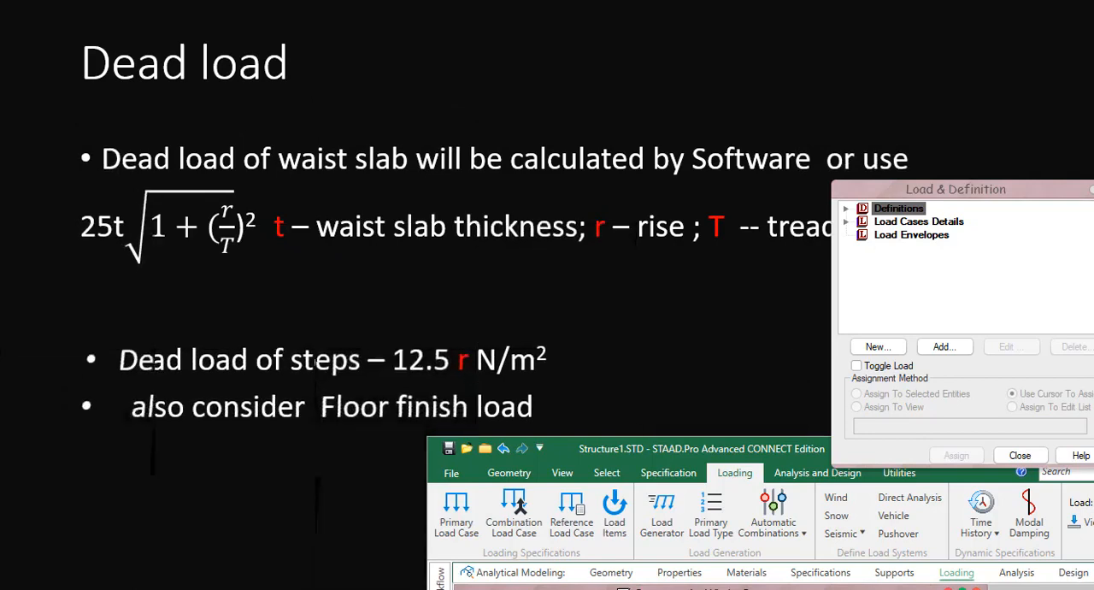
drag(92, 96, 274, 96)
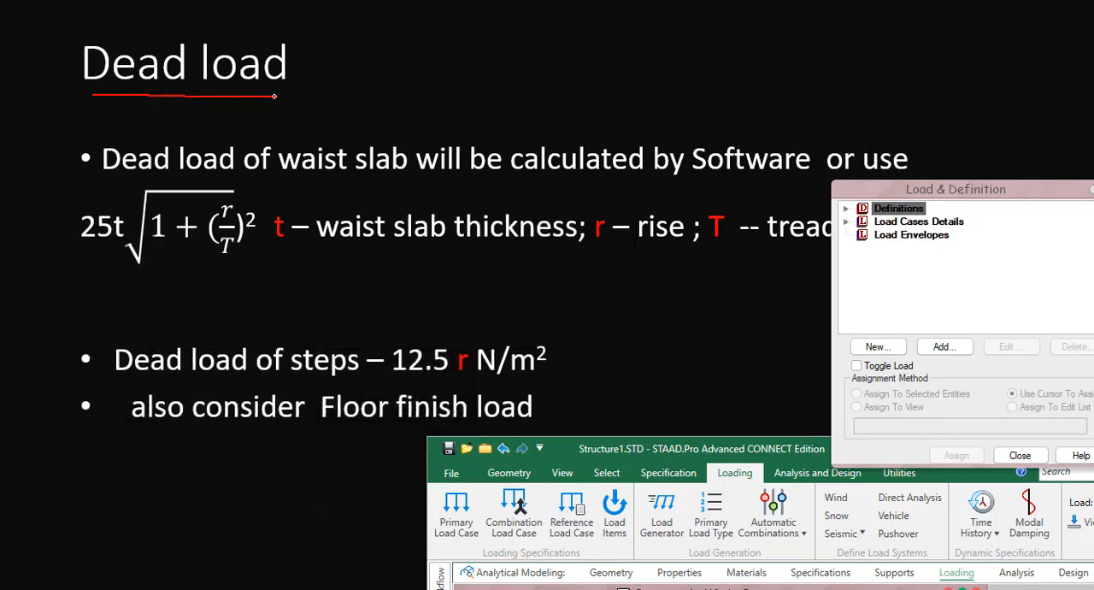
drag(301, 178, 411, 176)
drag(610, 135, 732, 71)
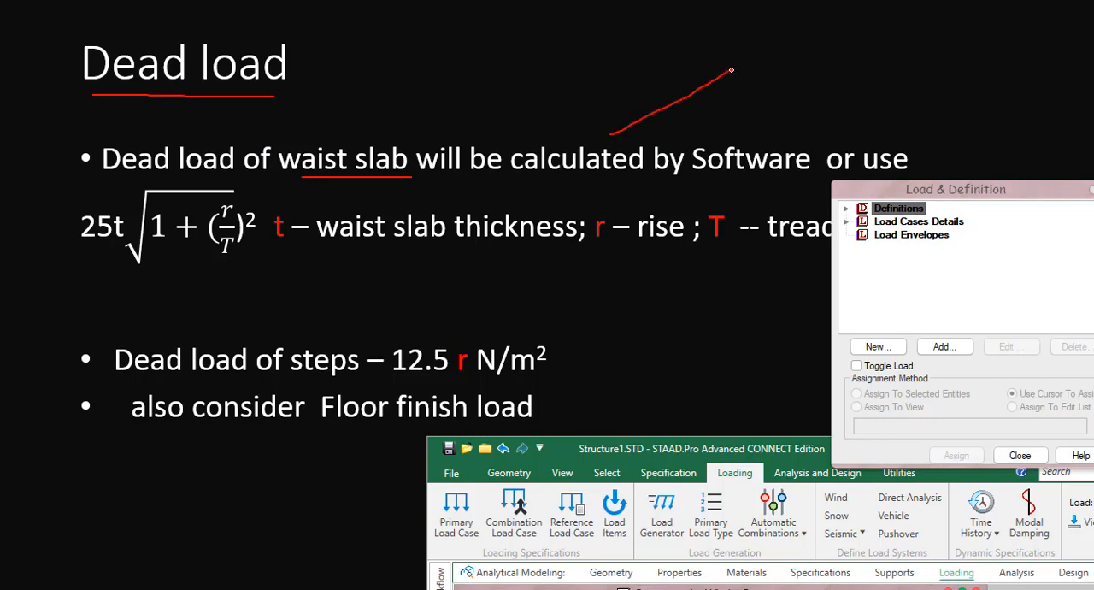
drag(638, 137, 769, 79)
mouse_move(610, 135)
mouse_down()
mouse_move(616, 107)
mouse_move(699, 85)
mouse_up()
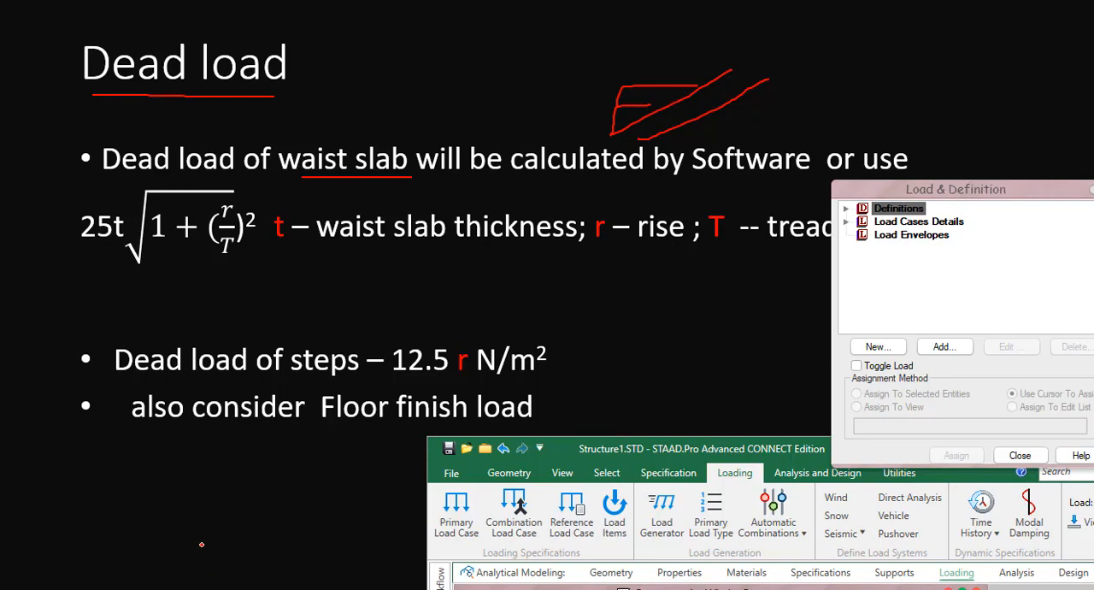
mouse_move(188, 564)
mouse_down()
mouse_move(257, 516)
mouse_move(219, 564)
mouse_move(253, 559)
mouse_up()
mouse_move(121, 532)
mouse_down()
mouse_move(244, 493)
mouse_move(426, 408)
mouse_up()
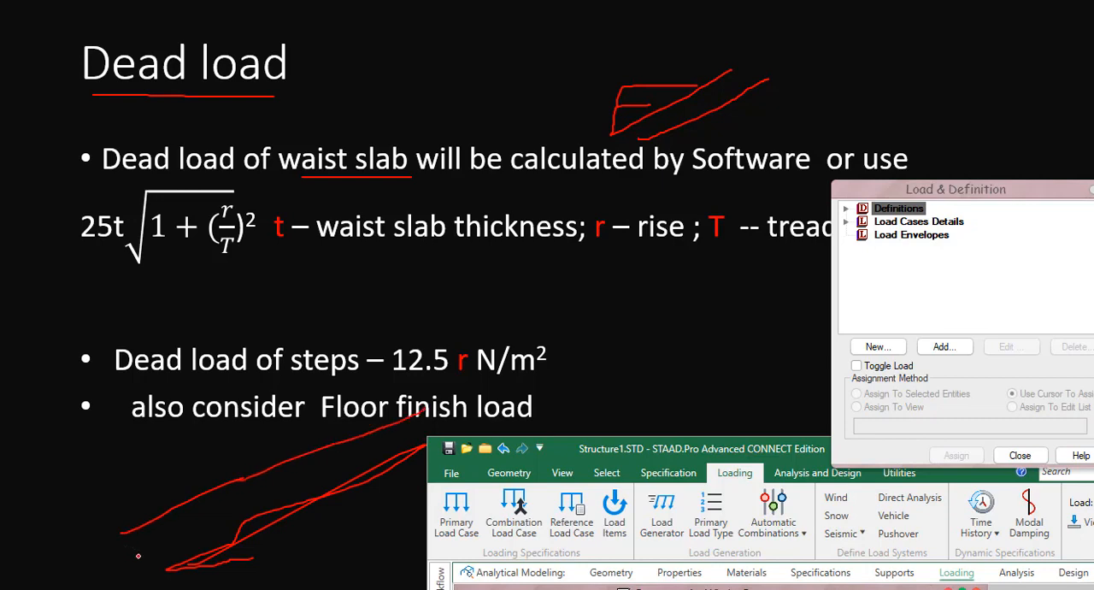
drag(198, 540, 350, 479)
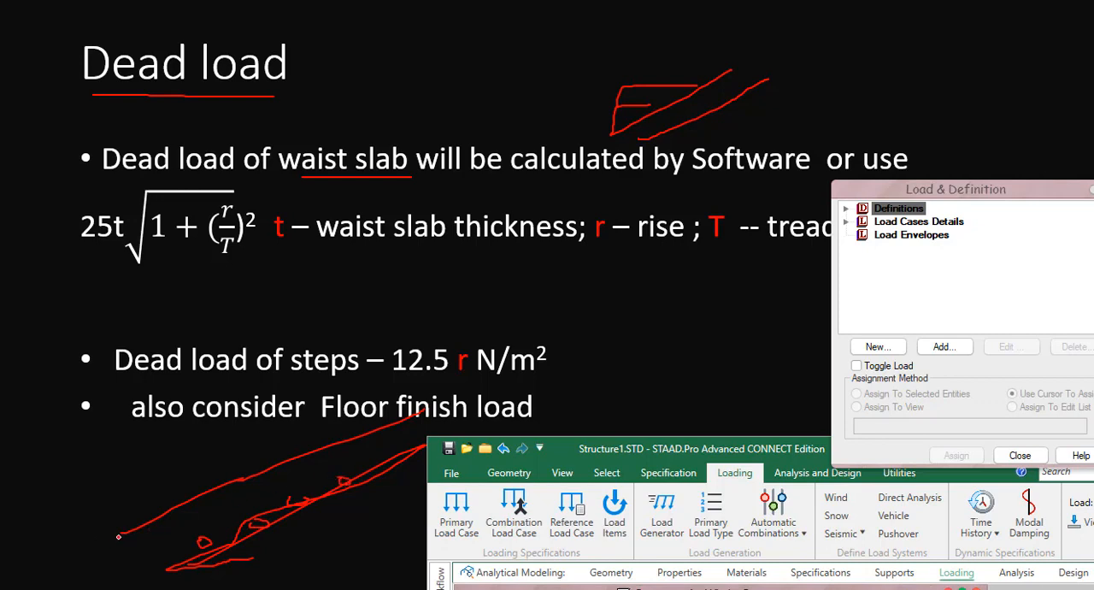
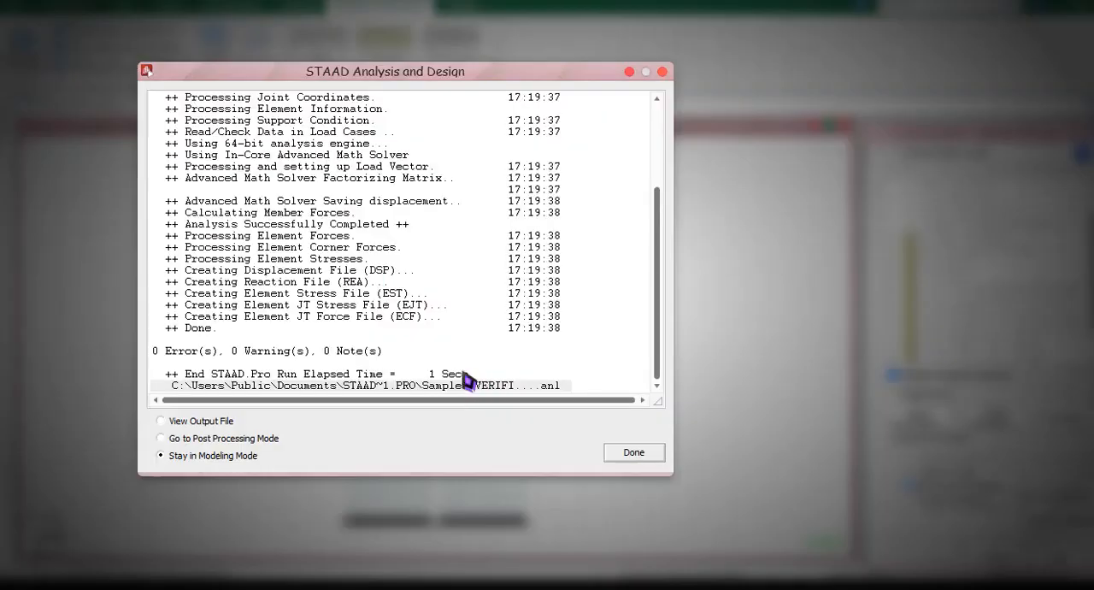
Close the finished analysis, go to postprocessing and limit the results to load combinations 3 to 6, excluding DEAD and LIVE.
click(176, 347)
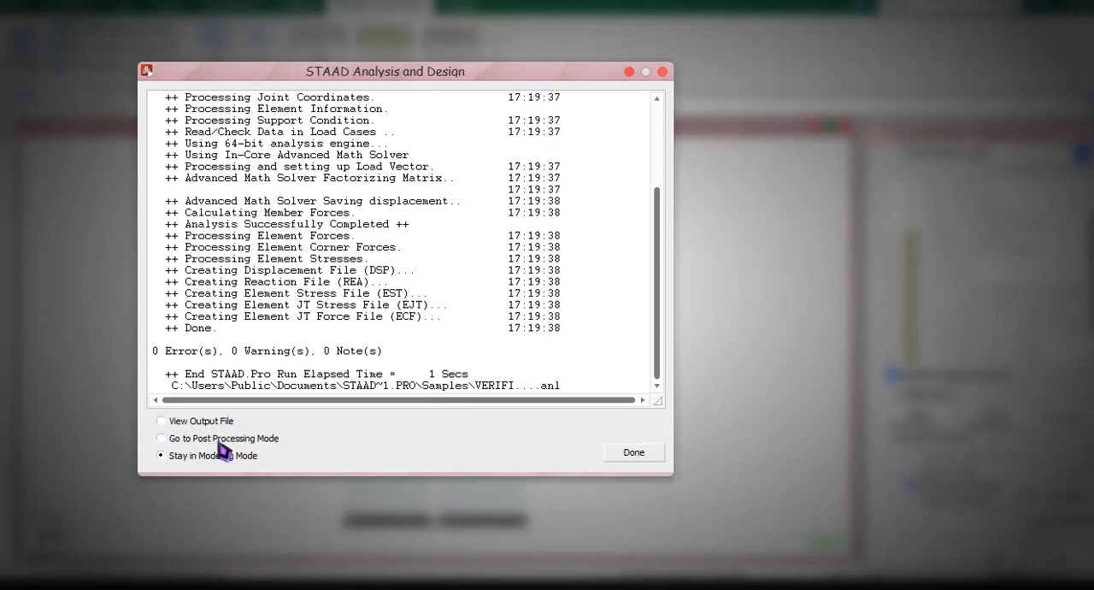
click(628, 453)
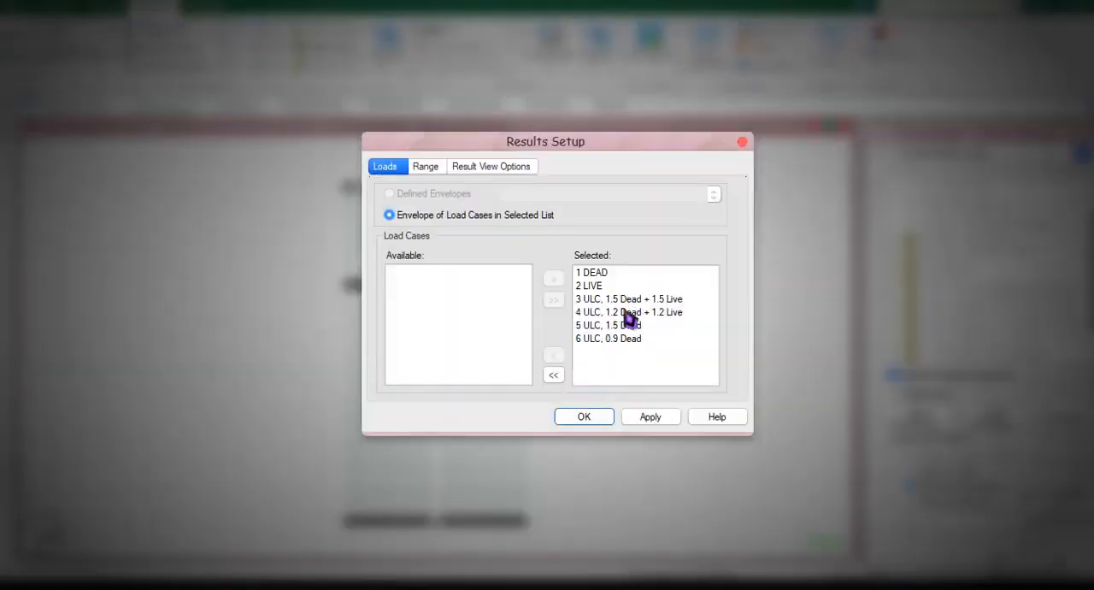
drag(598, 272, 620, 286)
click(553, 353)
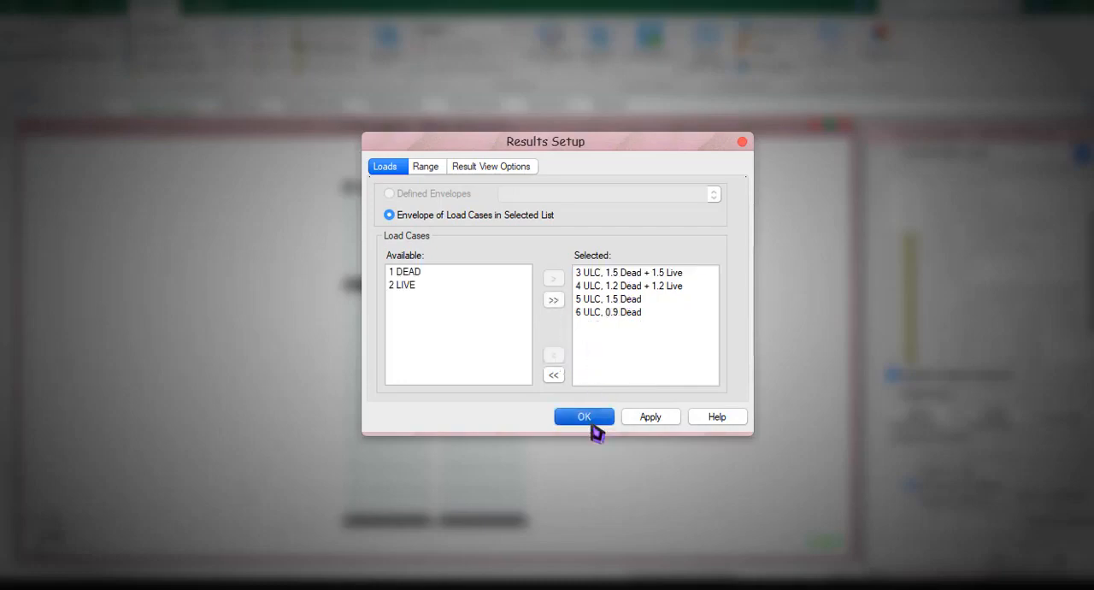
click(590, 423)
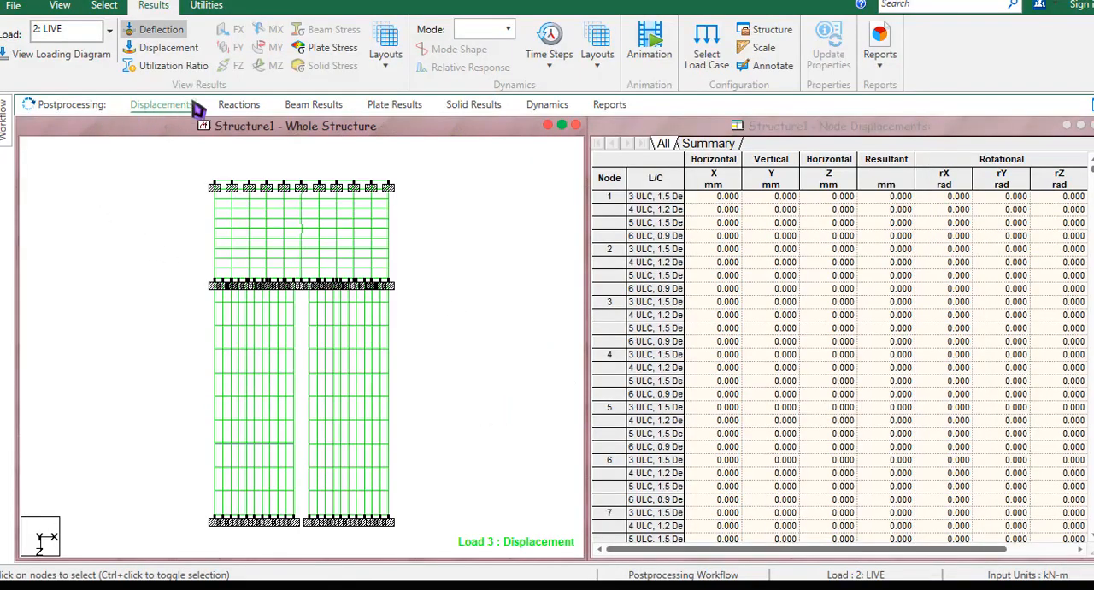
Open the plate stress layout and view the Max Absolute stress contour values for load case 3, 1.5 Dead + 1.5 Live.
click(392, 75)
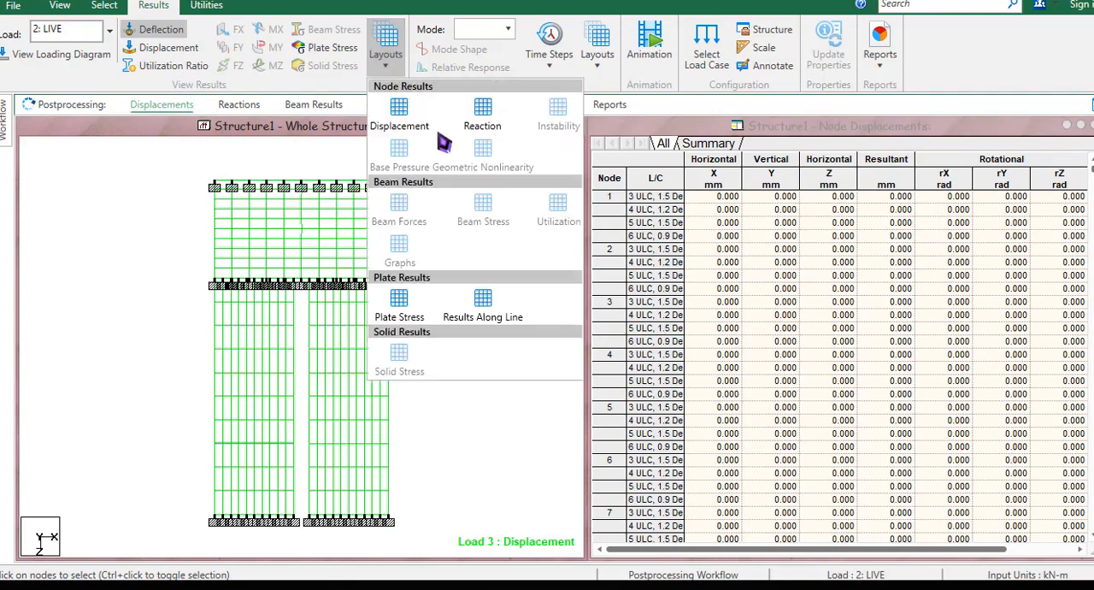
click(406, 310)
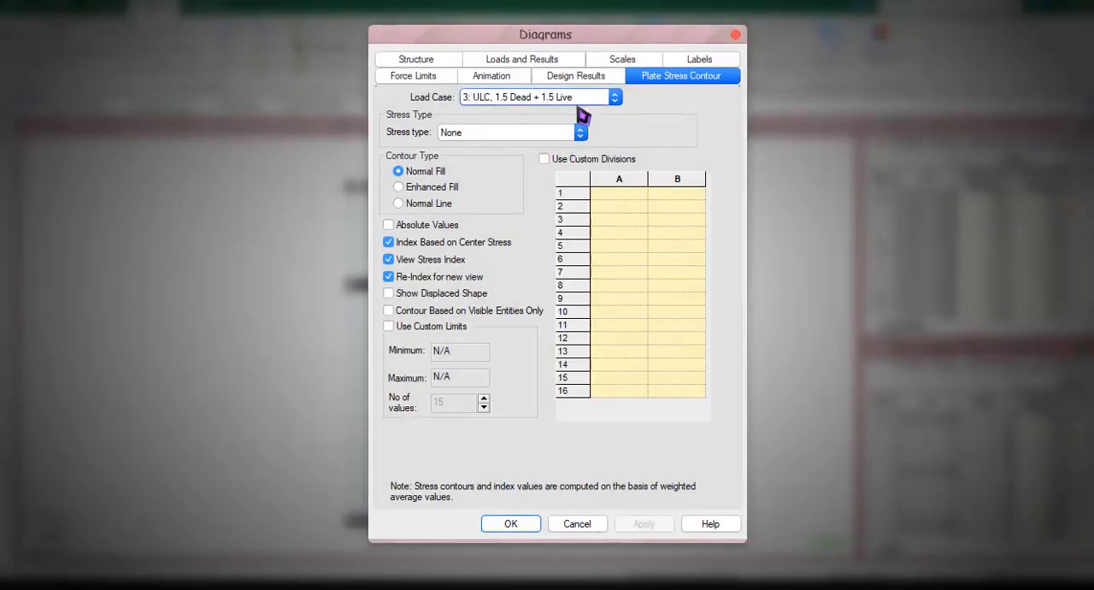
click(547, 132)
click(479, 158)
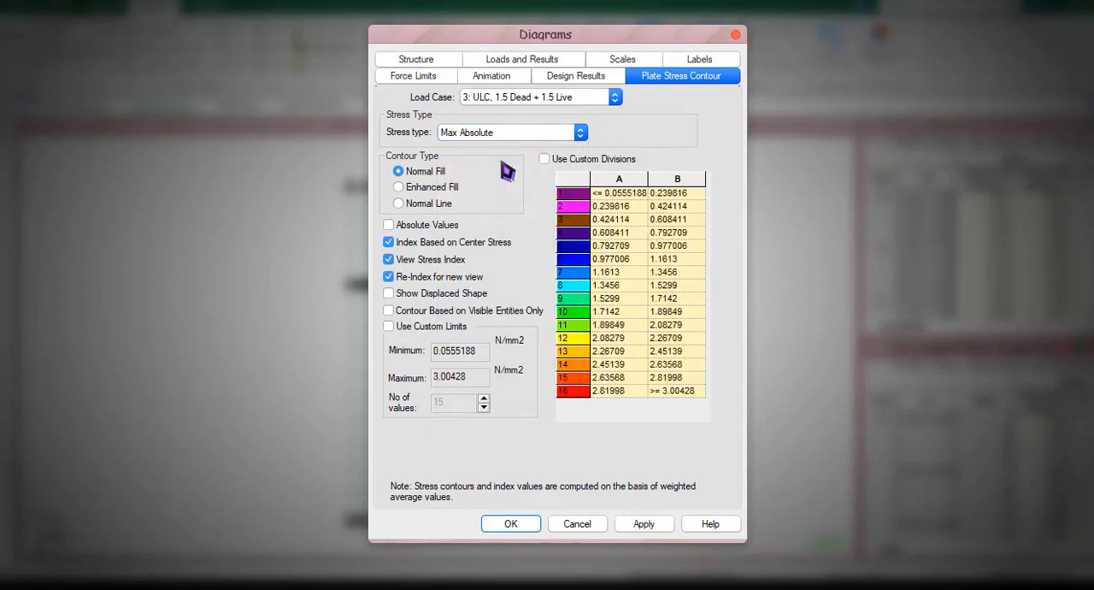
click(568, 234)
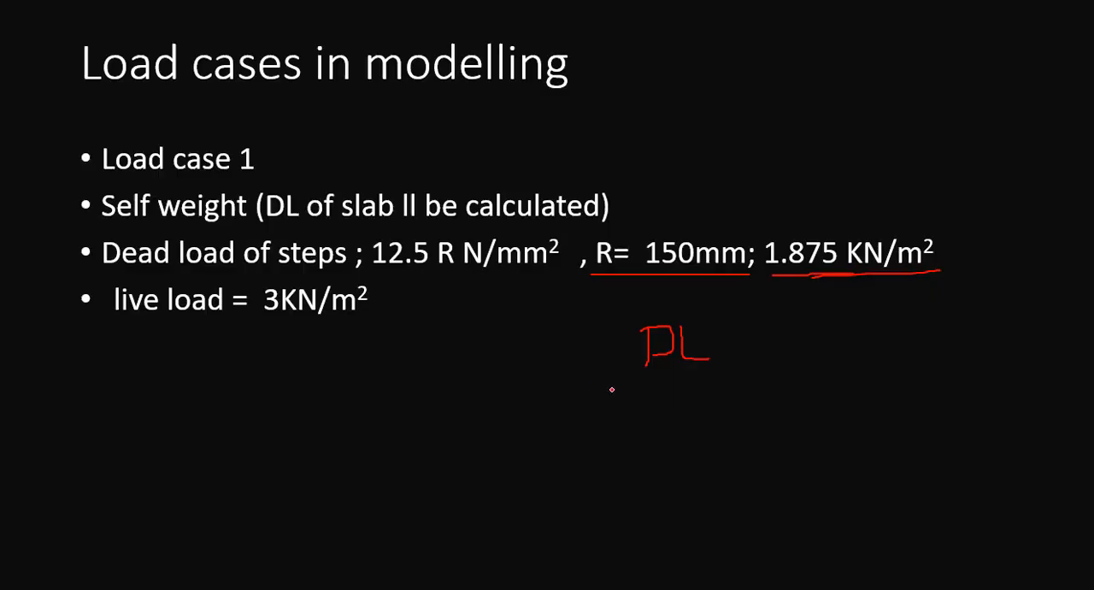
key(e)
key(Right)
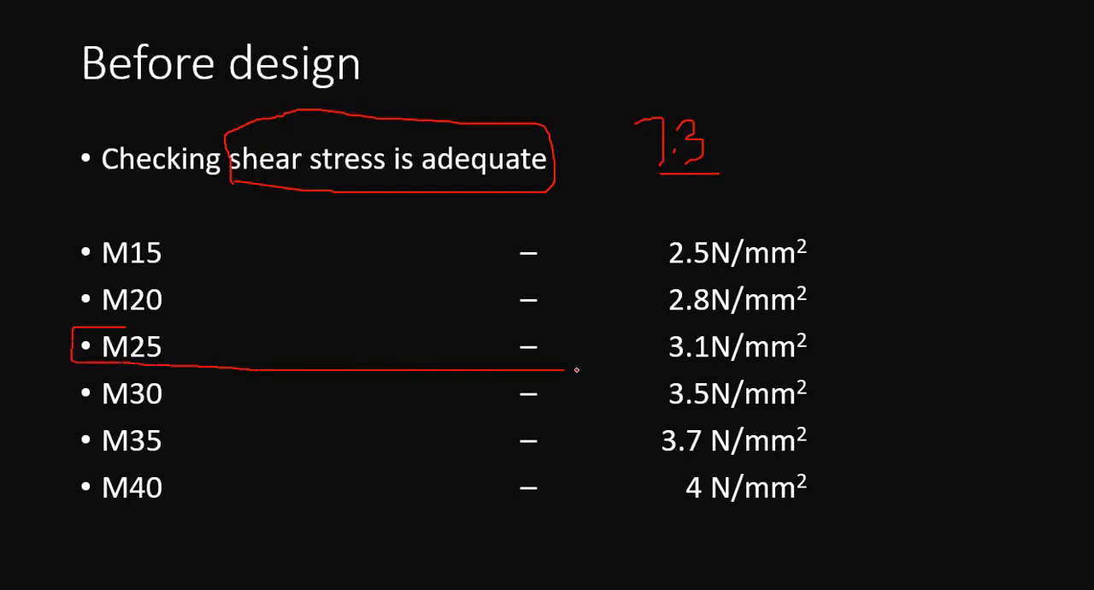
drag(744, 320, 155, 325)
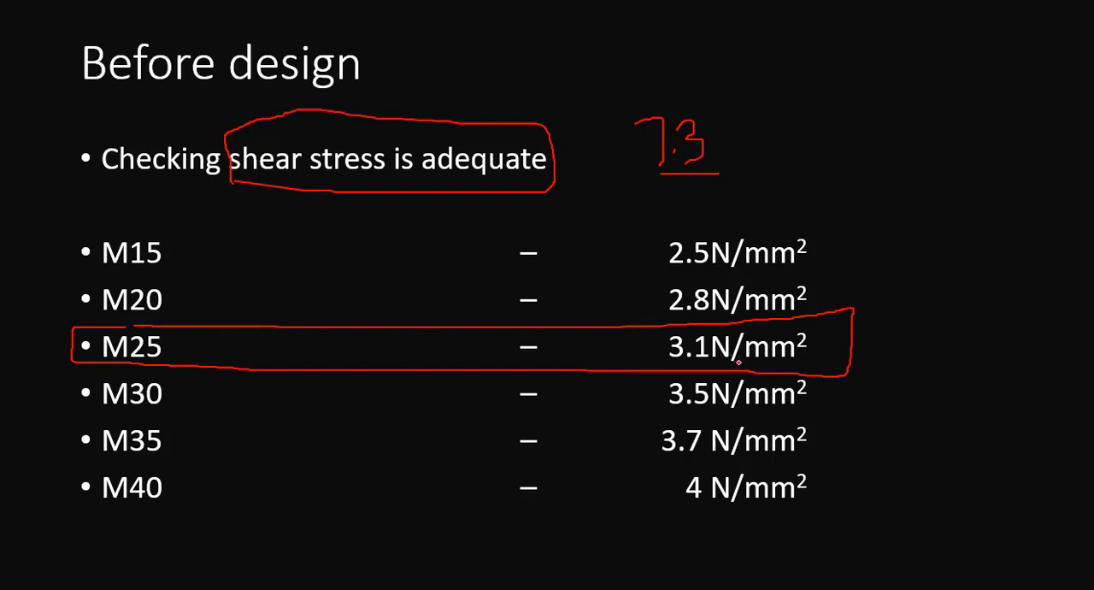
Return to STAAD.Pro, compare load case 3's Max Absolute plate stress with the slide's M20 and M25 shear limits, and cancel the diagram settings.
key(alt+Tab)
click(551, 198)
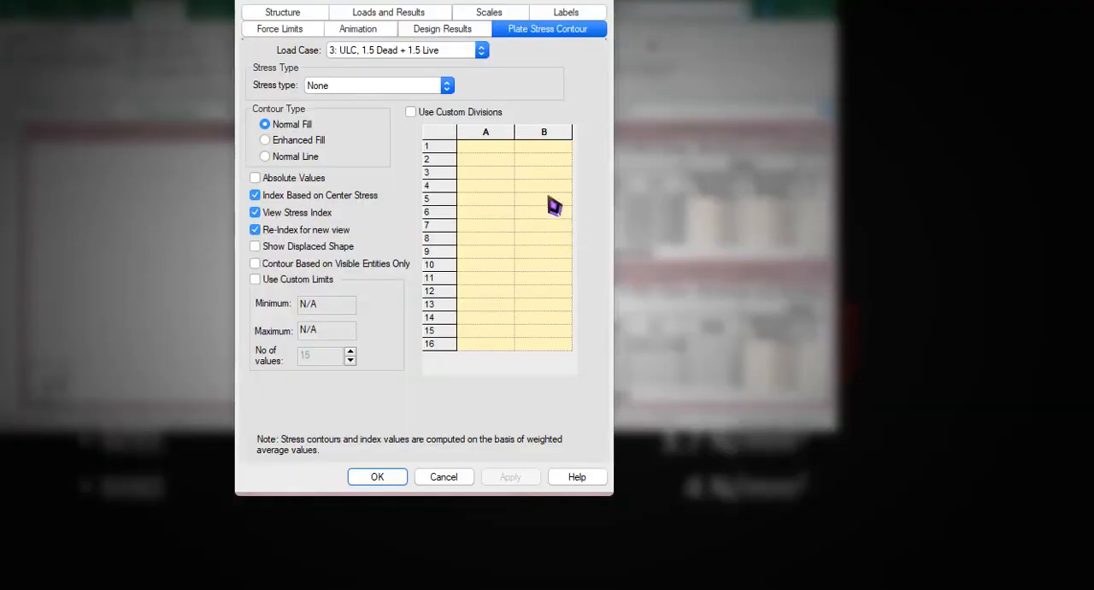
click(437, 86)
click(377, 111)
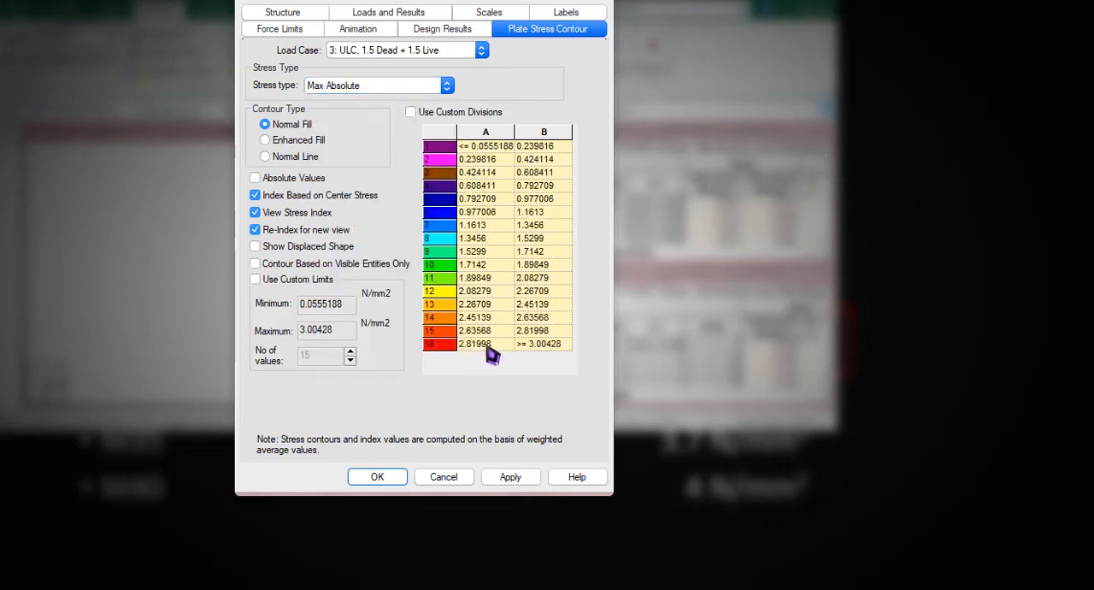
key(alt+Tab)
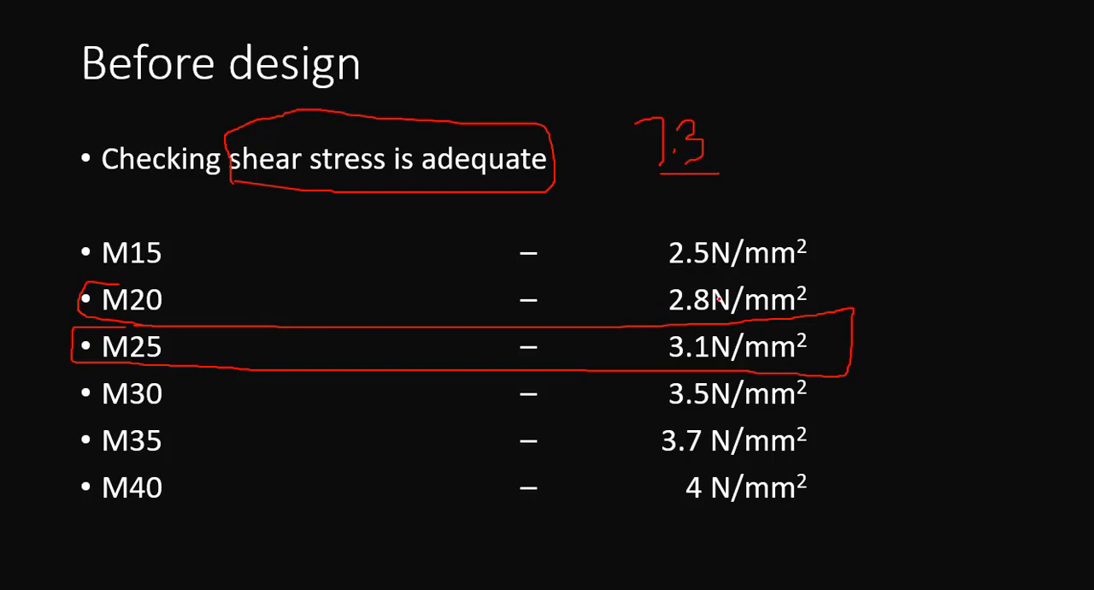
key(alt+Tab)
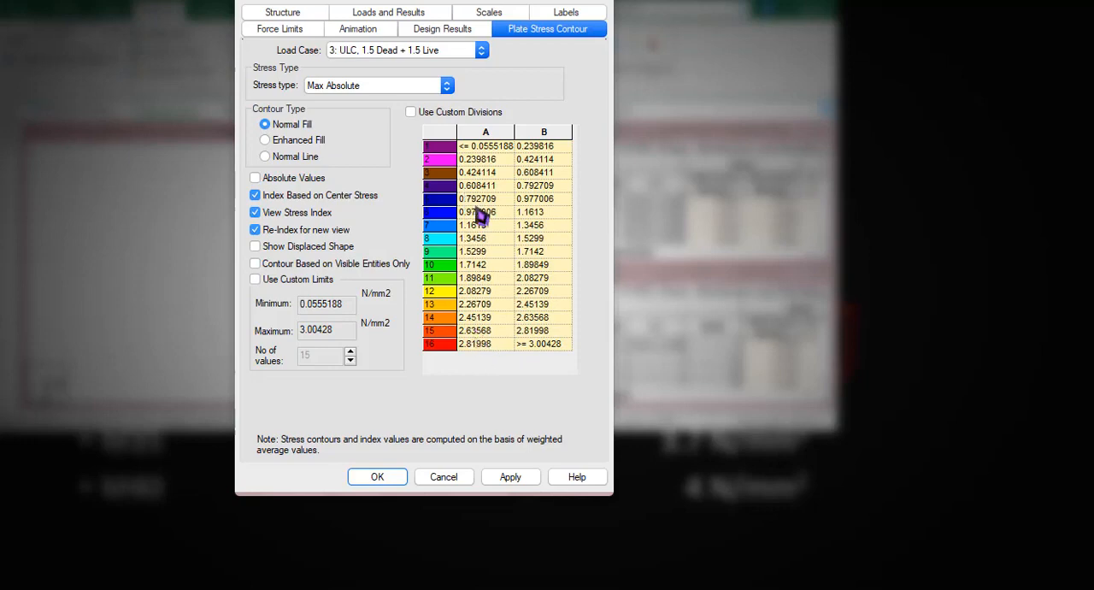
click(443, 476)
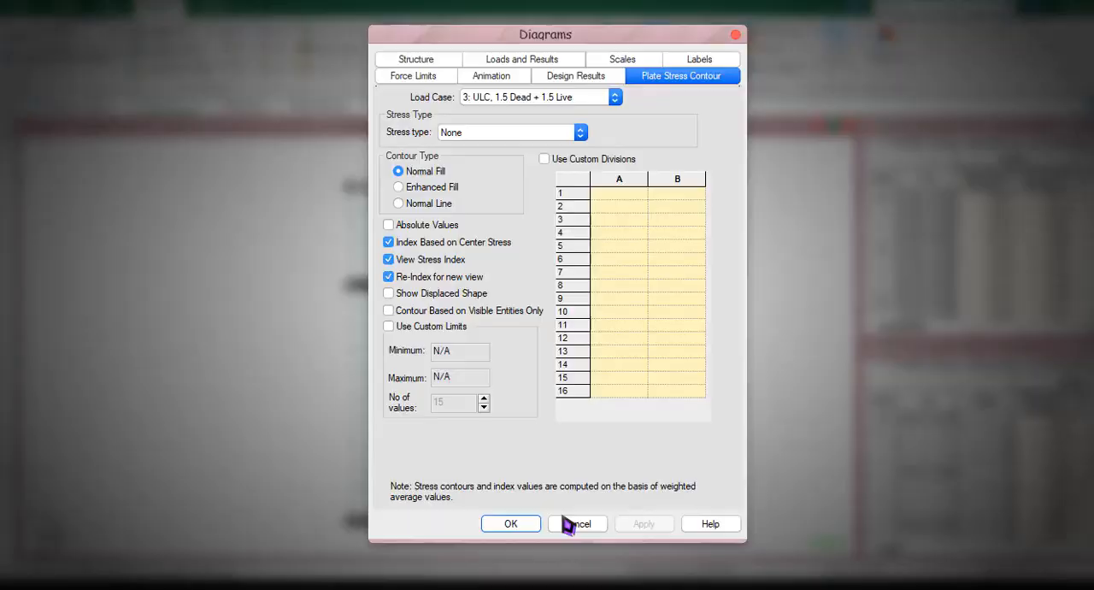
click(570, 523)
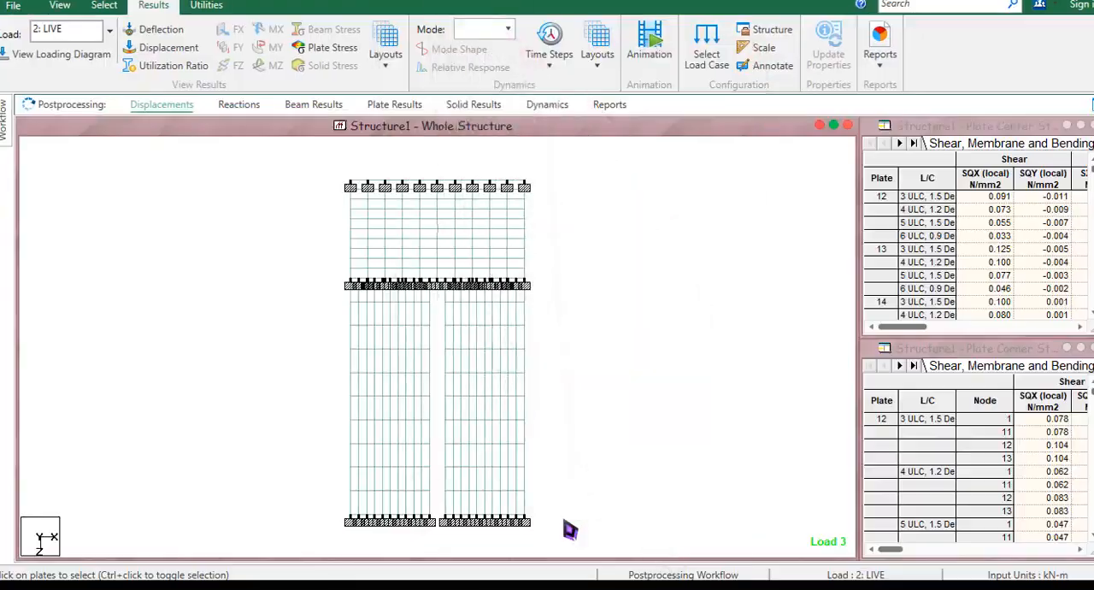
mouse_move(5, 137)
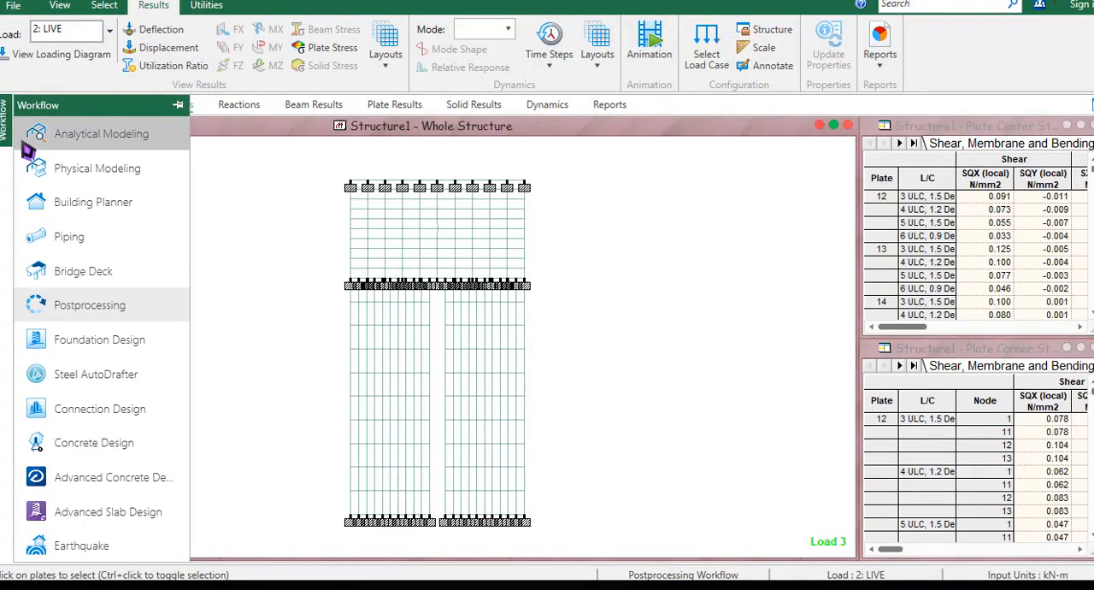
click(99, 137)
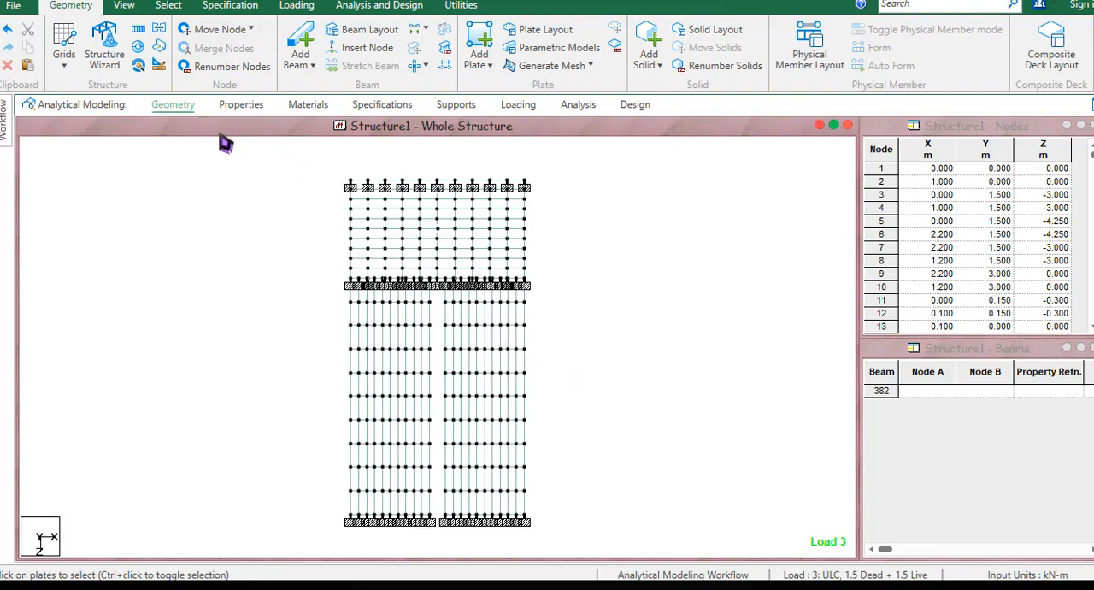
mouse_move(7, 134)
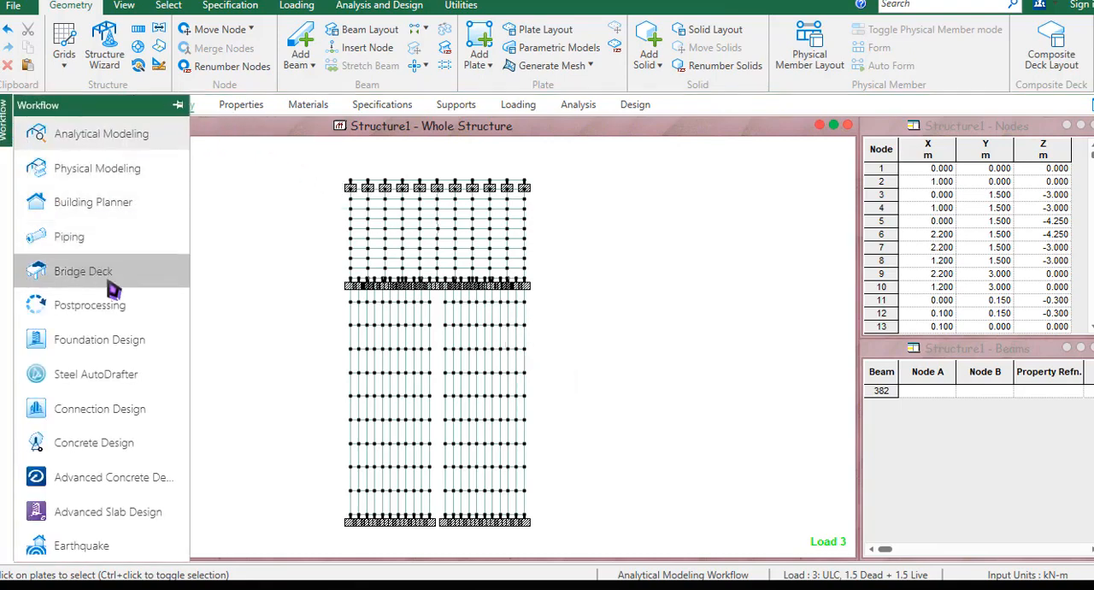
click(128, 308)
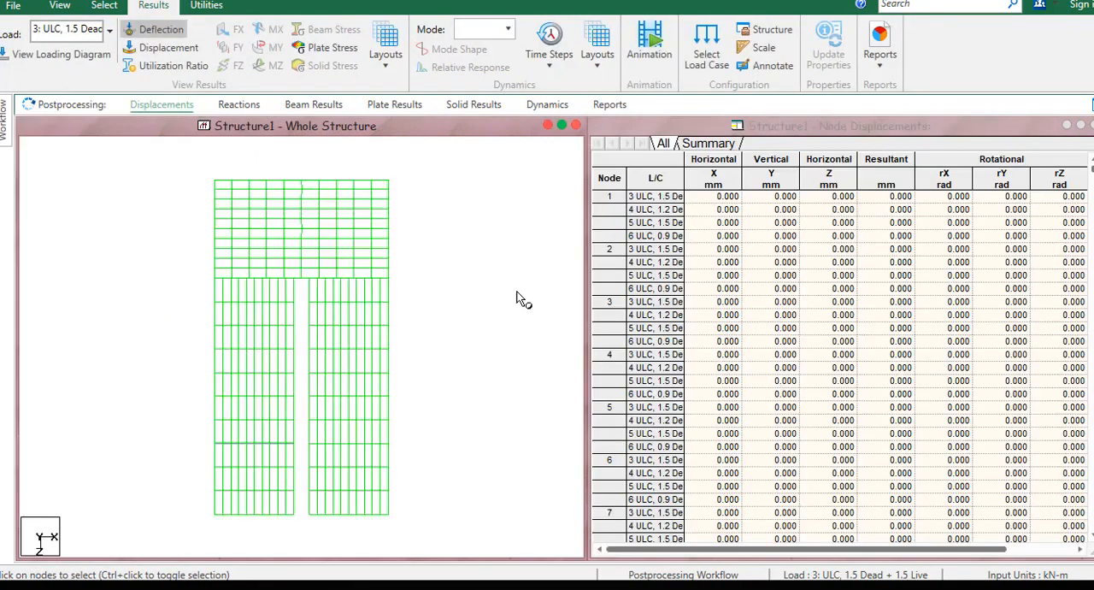
Reopen the plate stress layout and examine the Max Absolute contour values for load case 3, 1.5 Dead + 1.5 Live.
click(390, 69)
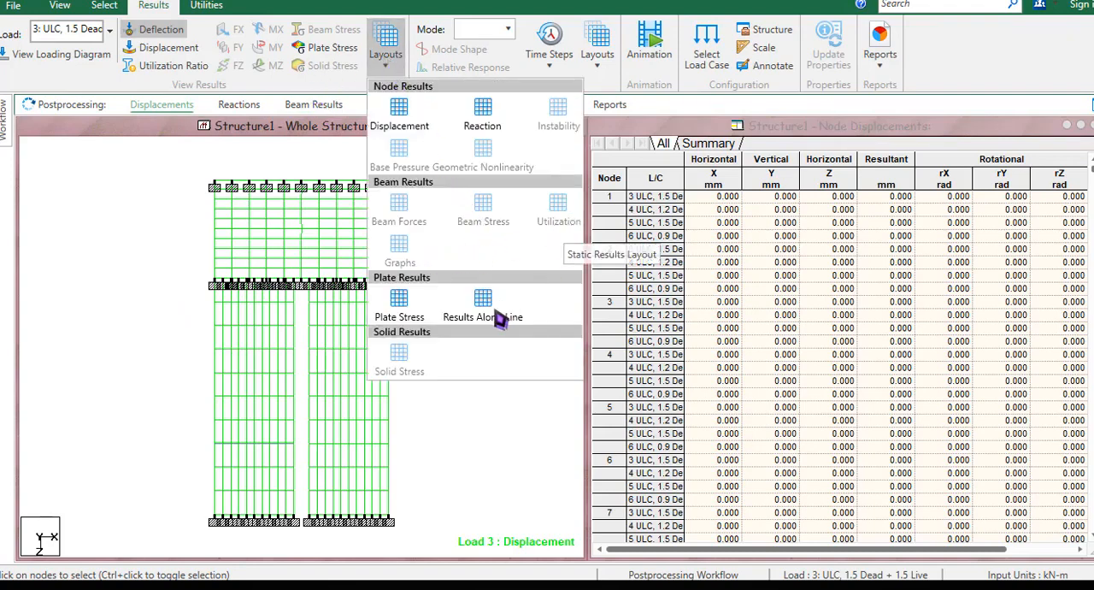
click(404, 317)
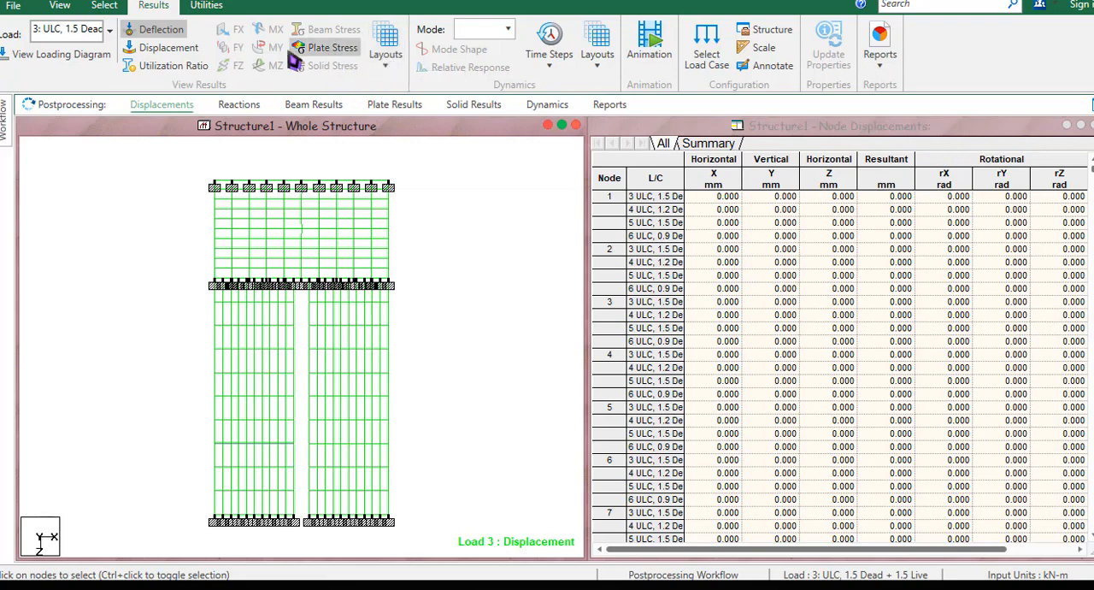
click(400, 76)
click(402, 298)
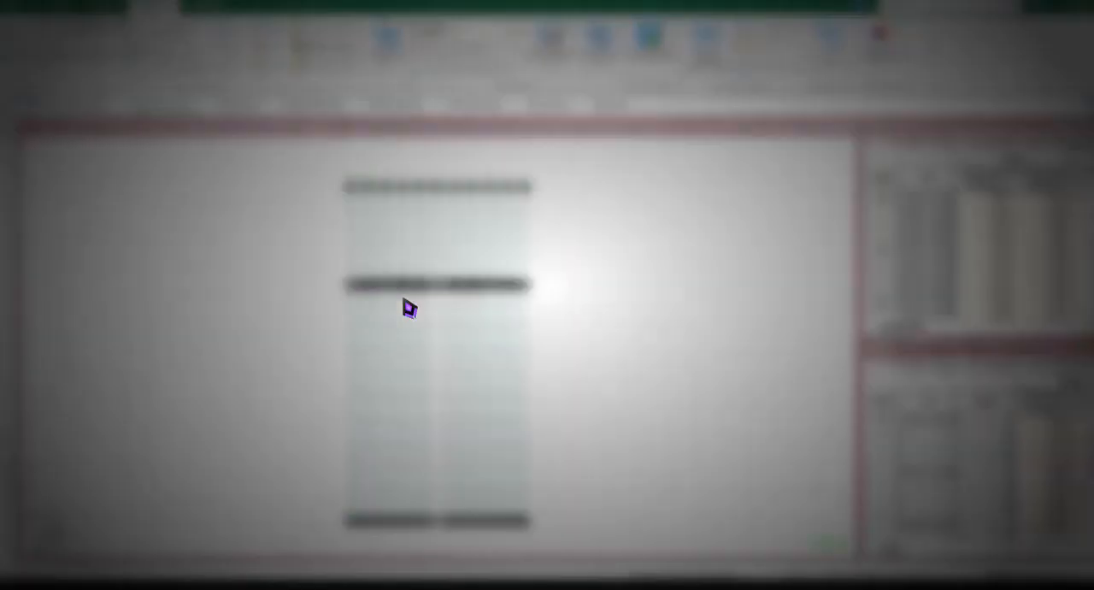
click(576, 133)
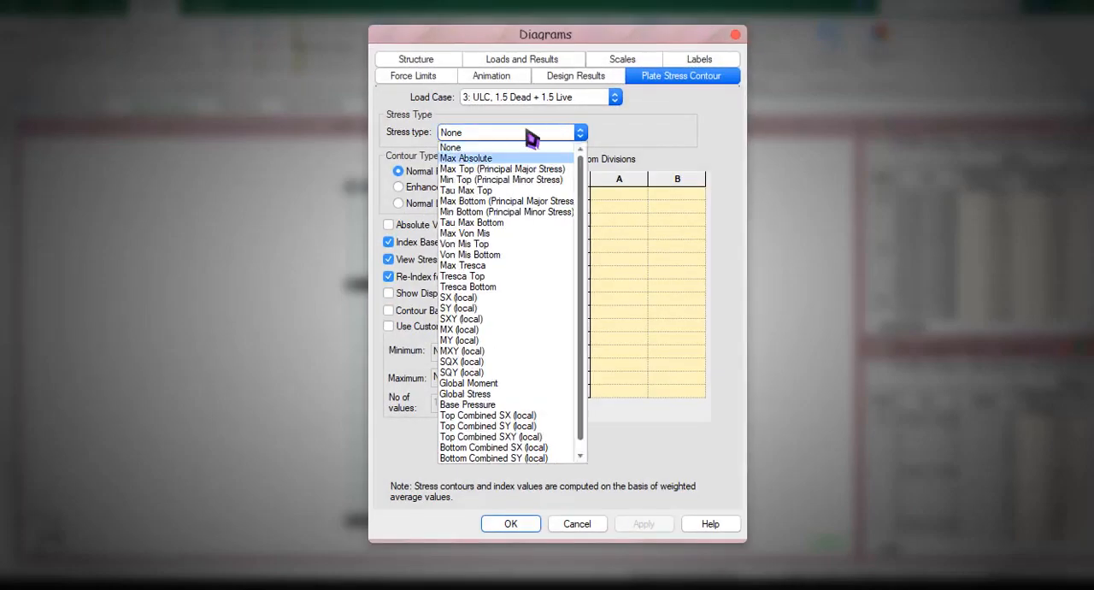
click(527, 159)
Examine the Max Absolute plate stress values for load case 4, 1.2 Dead + 1.2 Live.
click(533, 97)
click(547, 141)
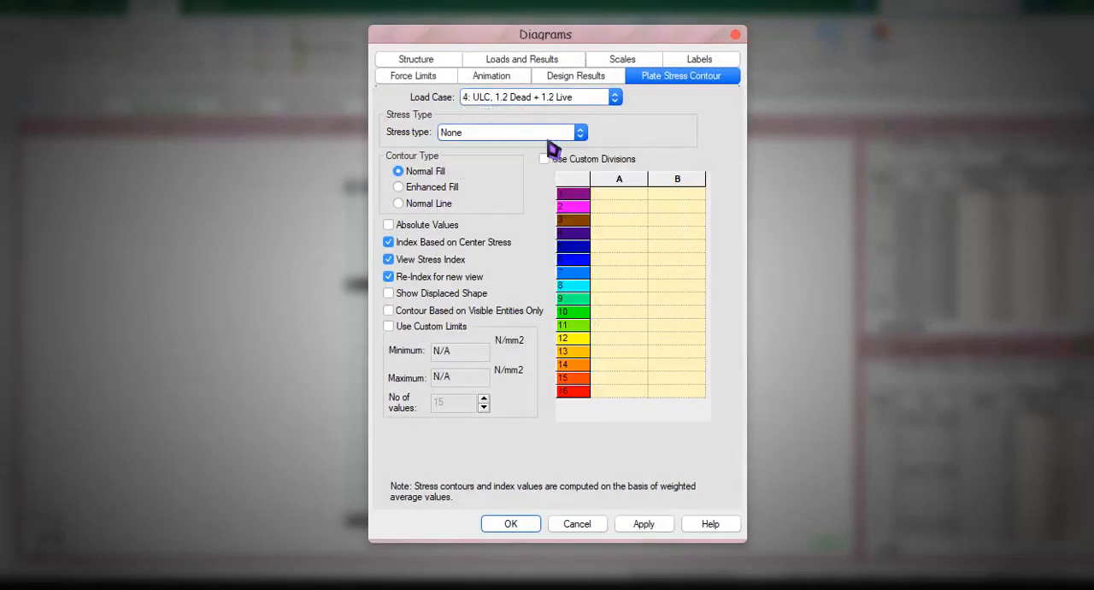
click(529, 134)
click(517, 158)
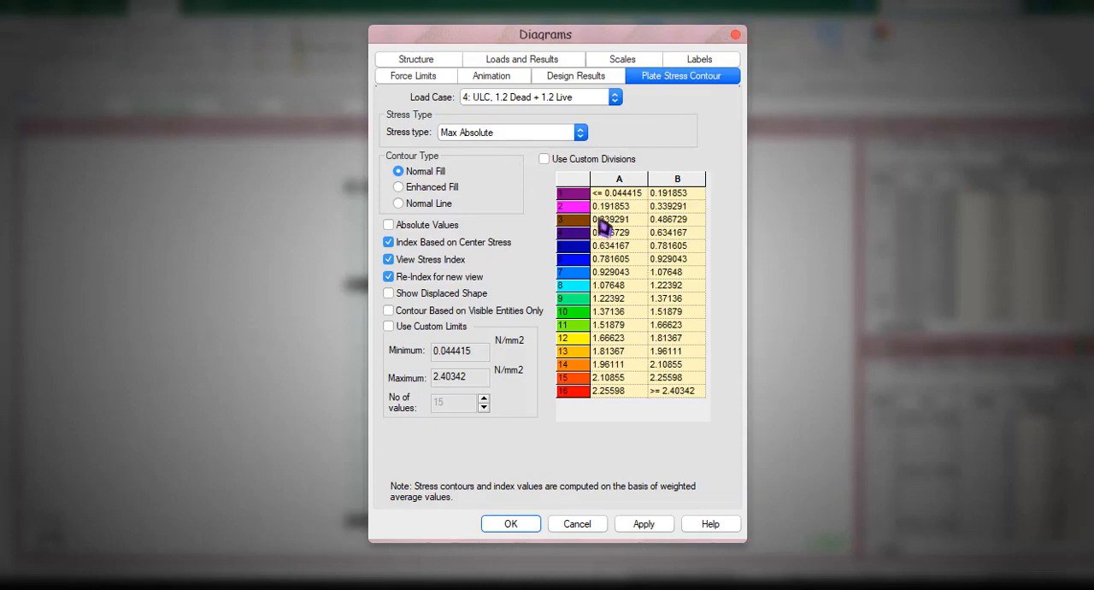
click(615, 98)
click(598, 143)
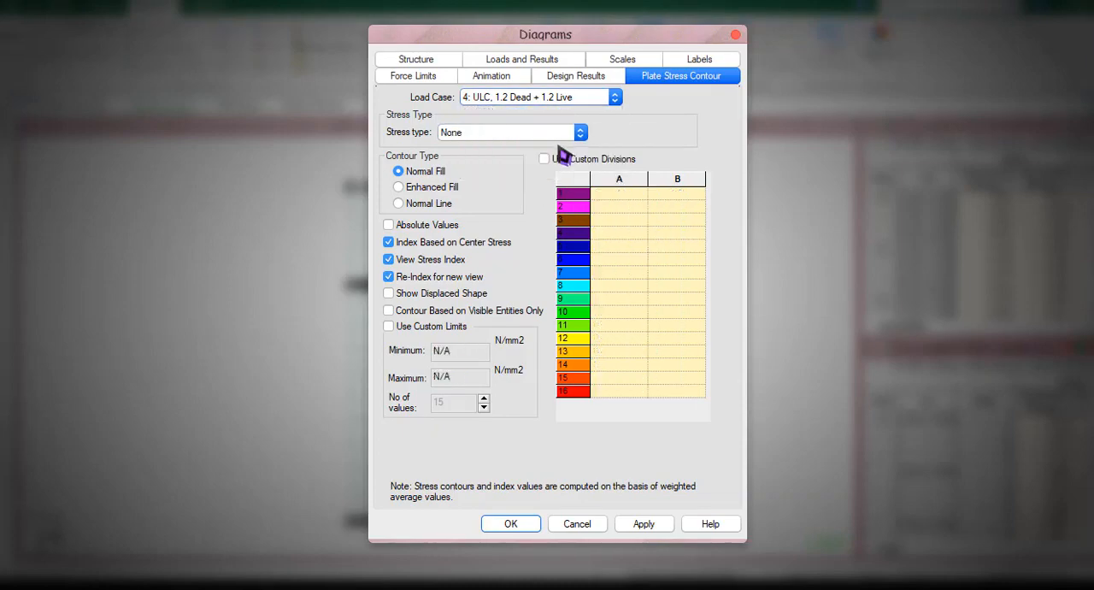
click(542, 134)
click(519, 161)
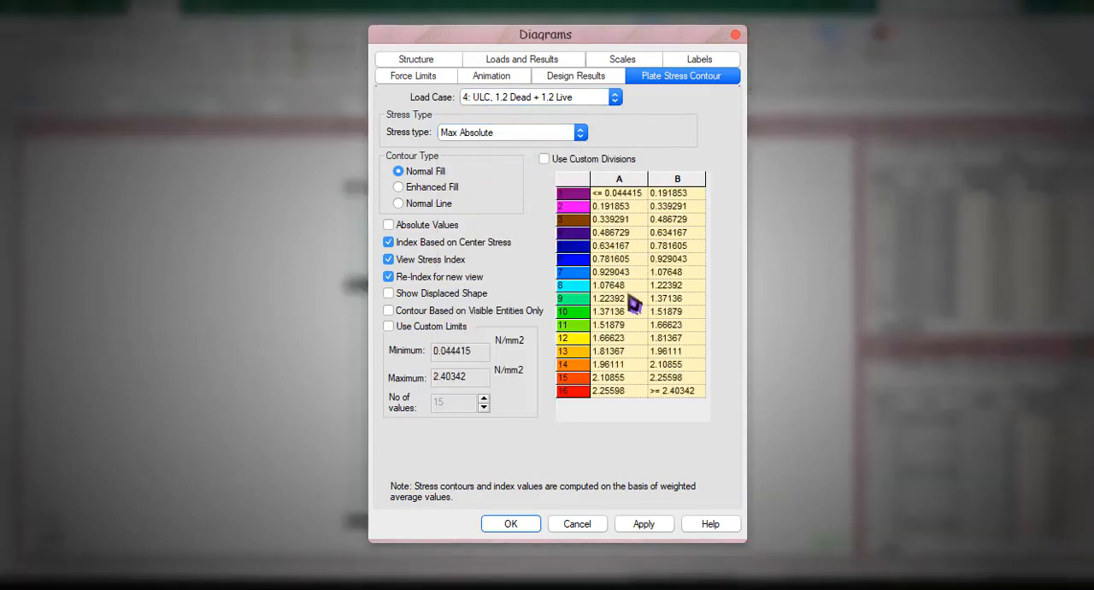
Examine the Max Absolute plate stress values for load case 5, 1.5 Dead, and cancel the diagram settings.
click(535, 100)
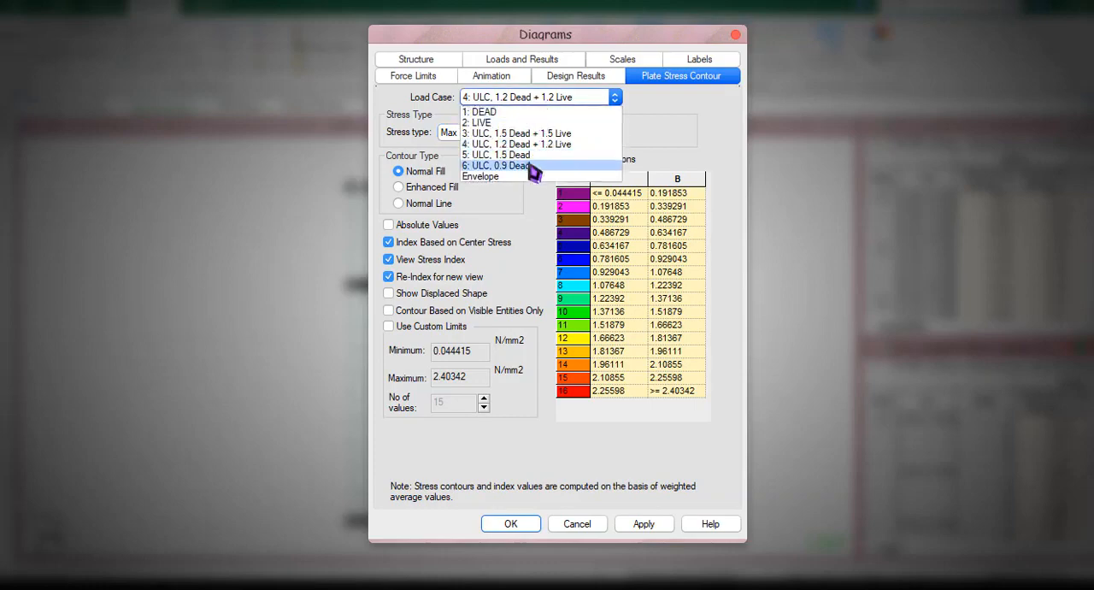
click(525, 154)
click(504, 134)
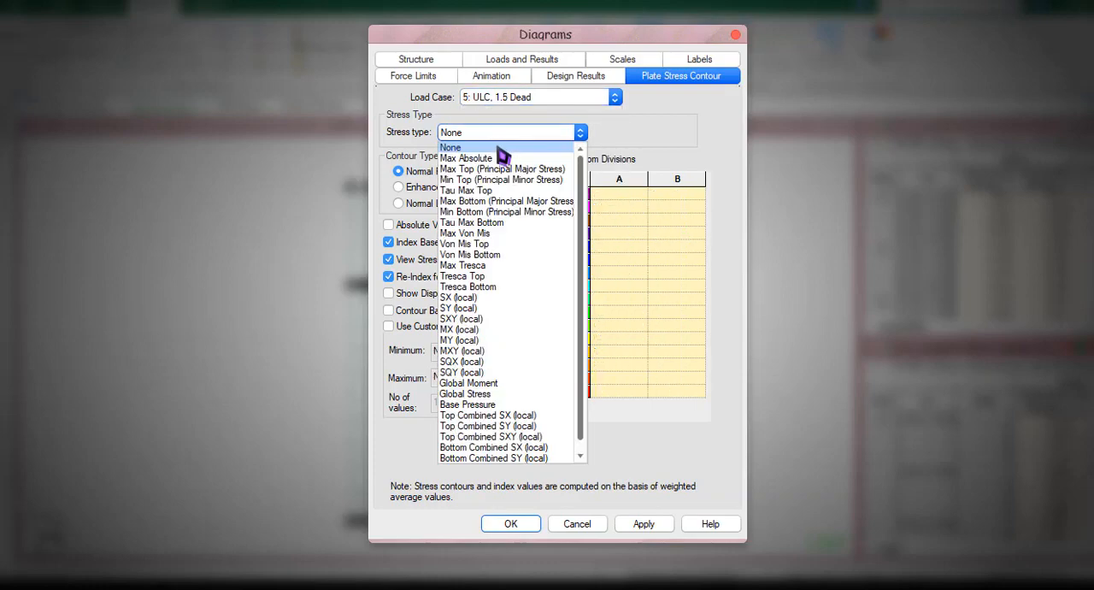
click(503, 154)
click(586, 524)
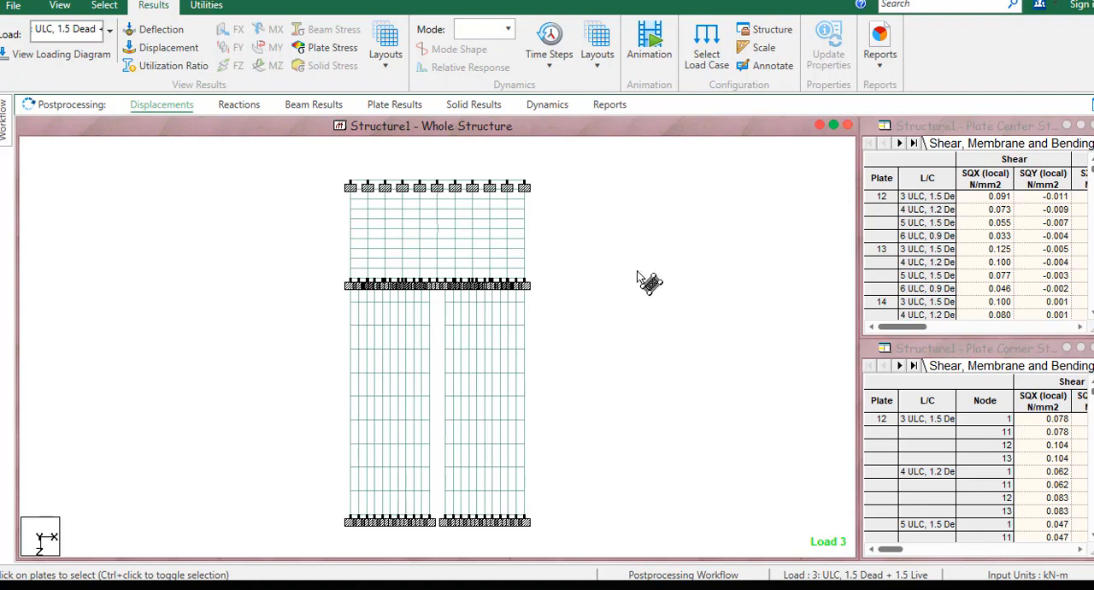
Return to the Analytical Modeling workflow and open its design page.
middle_drag(360, 256, 371, 261)
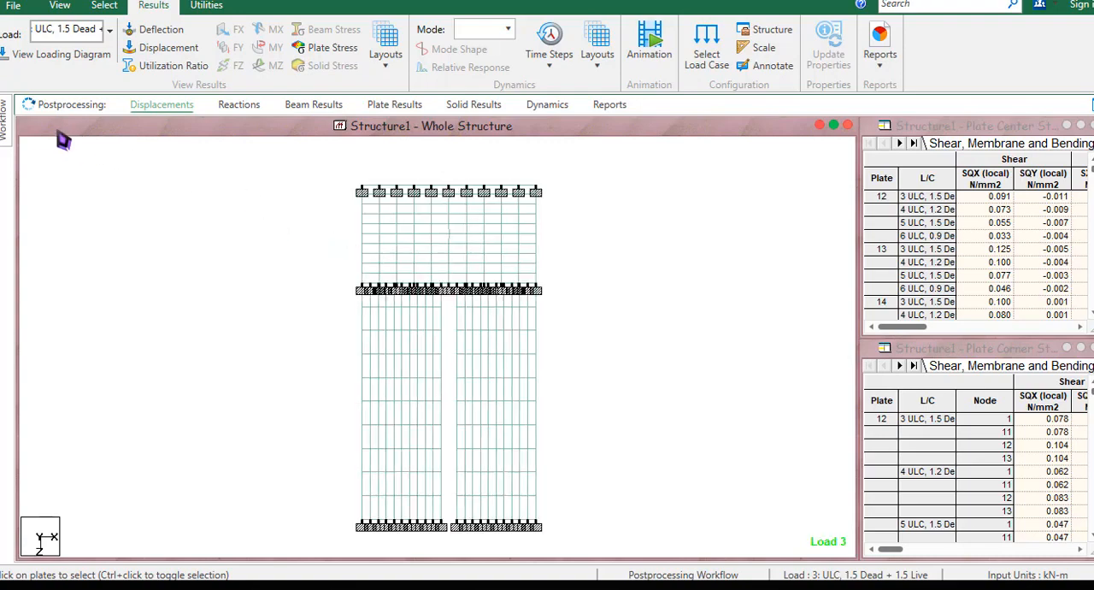
mouse_move(5, 128)
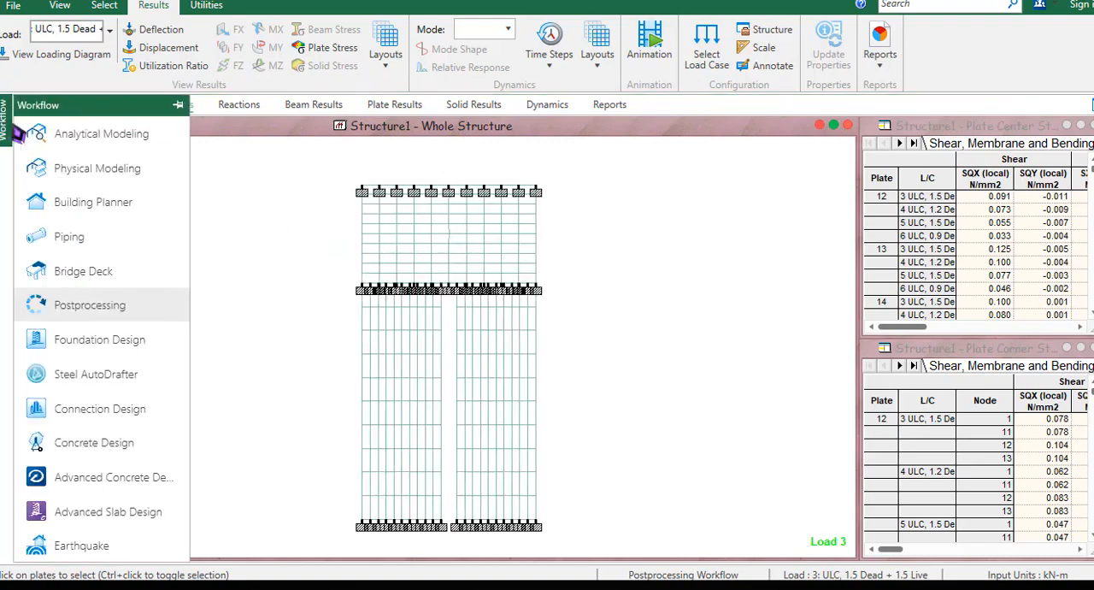
click(126, 137)
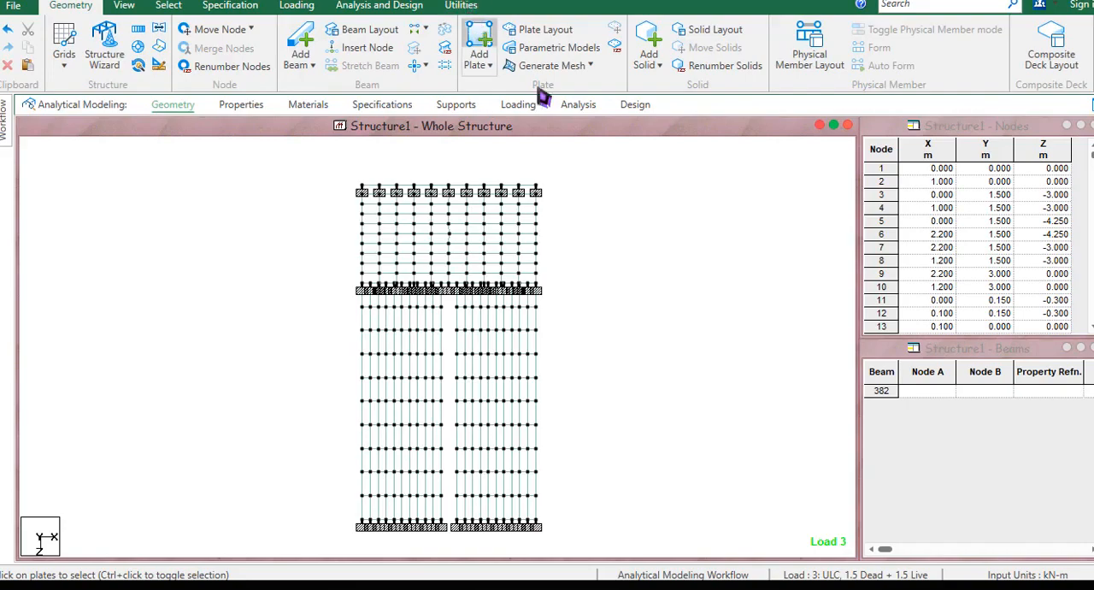
click(635, 106)
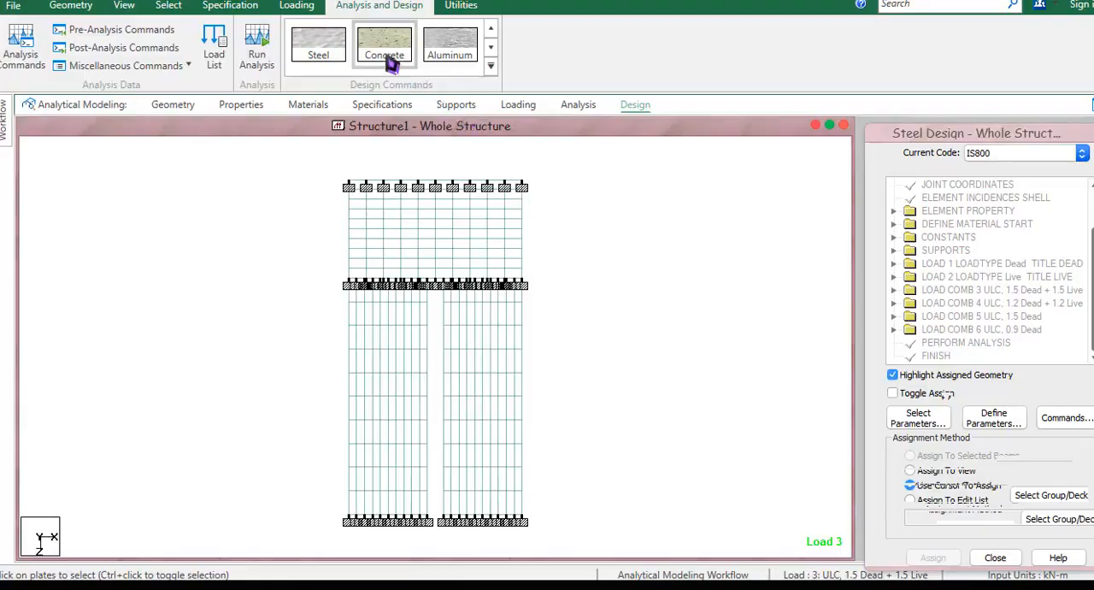
Open concrete design for IS456 and limit its parameters to Fc compressive strength and Fymain main reinforcement yield strength.
click(392, 60)
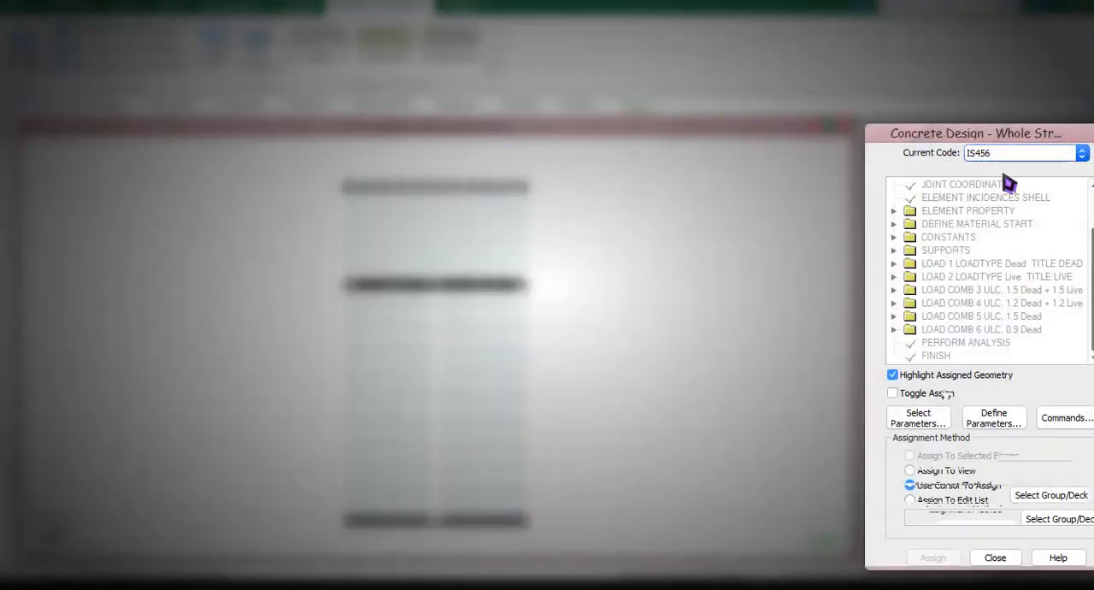
click(931, 423)
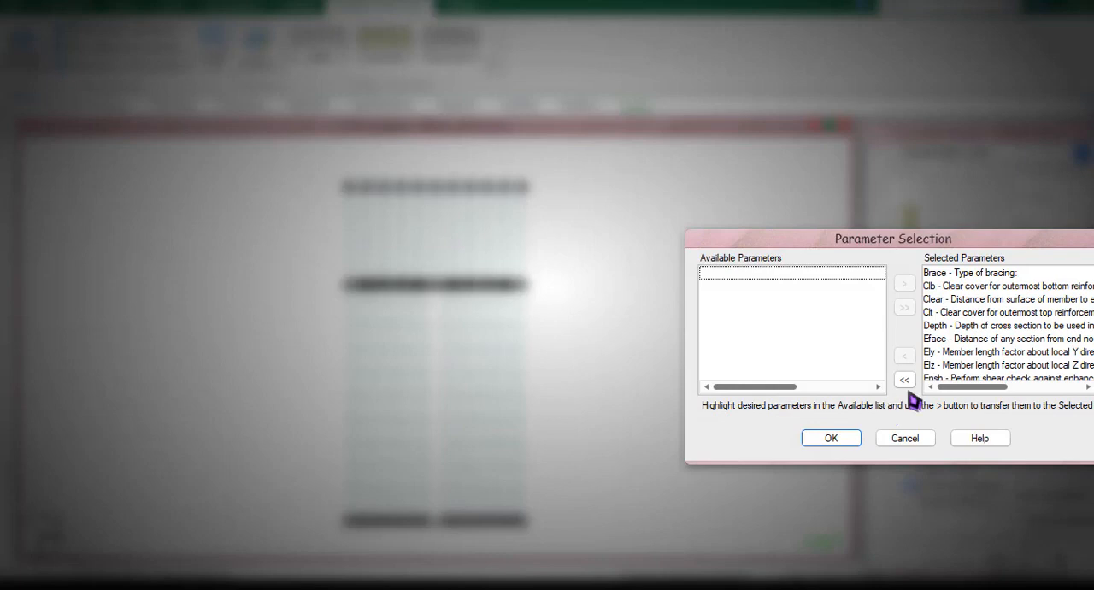
click(904, 380)
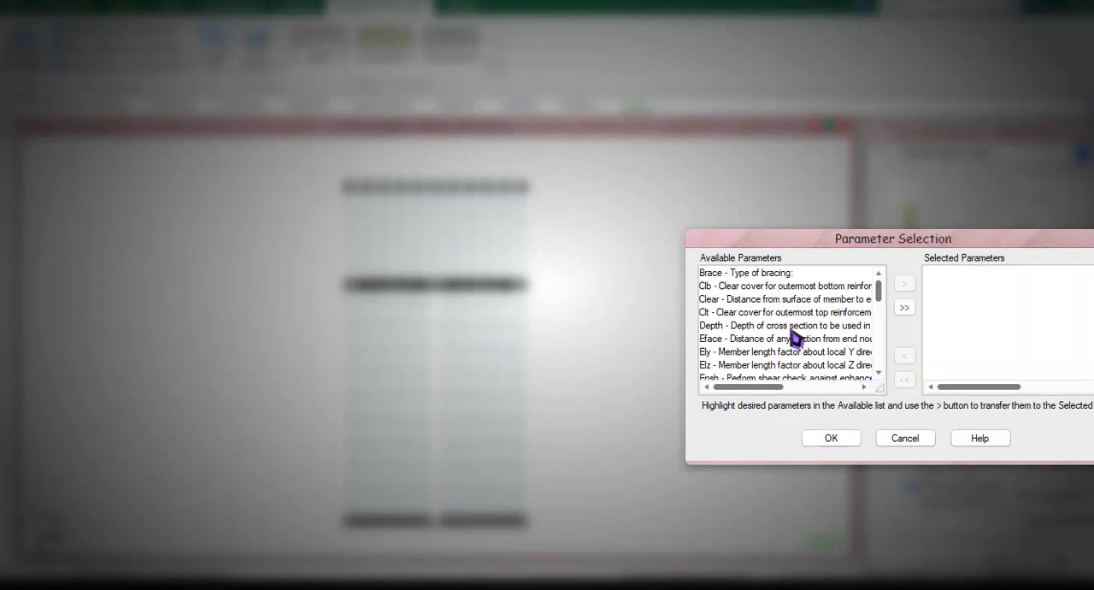
drag(884, 288, 882, 308)
click(816, 339)
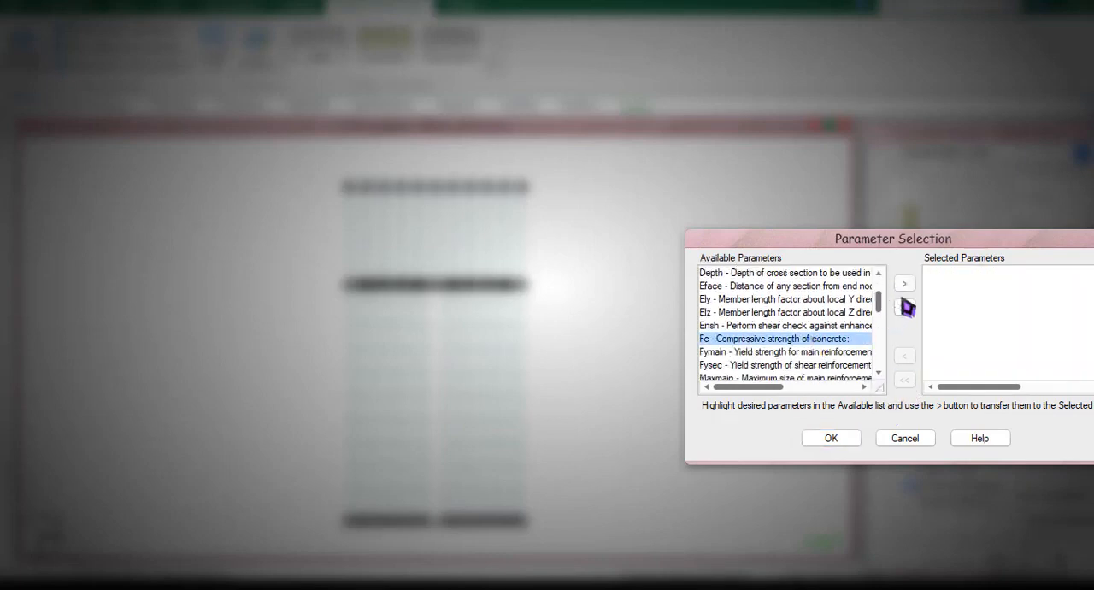
click(904, 283)
click(816, 339)
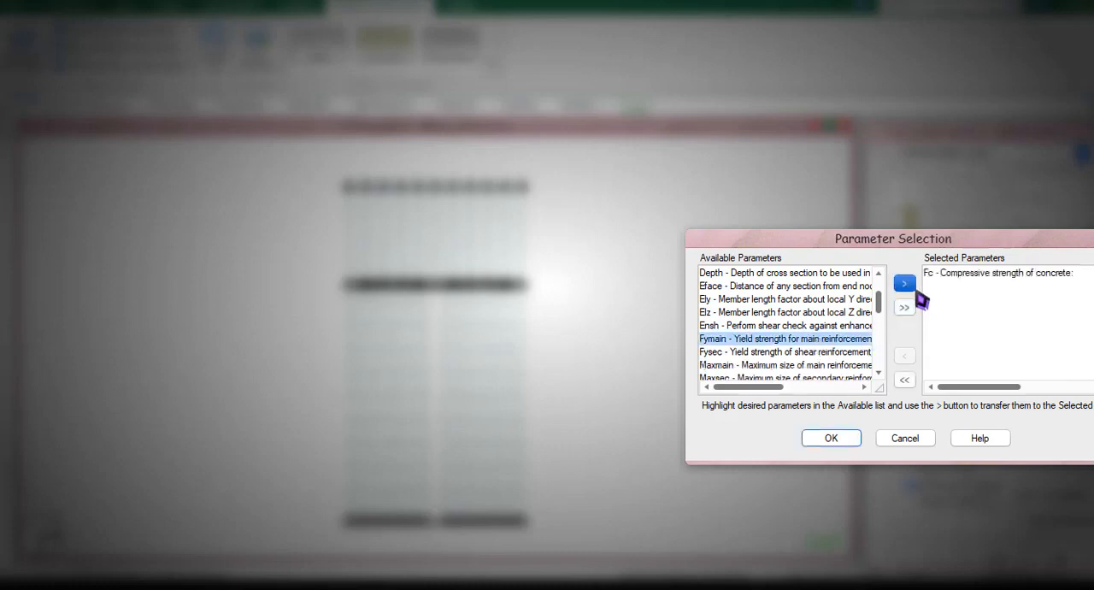
click(904, 283)
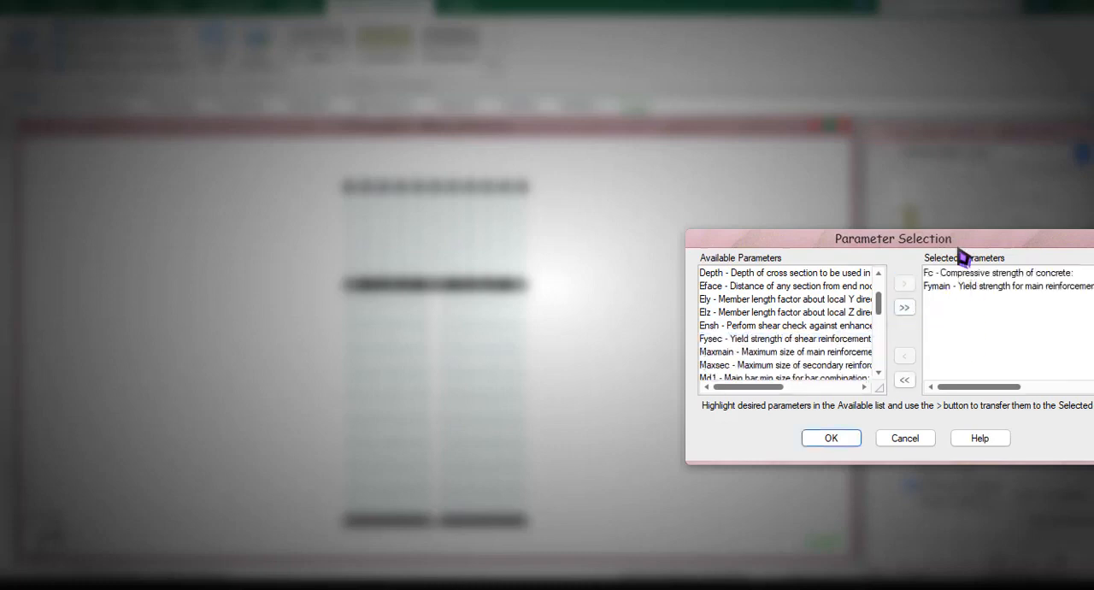
click(842, 440)
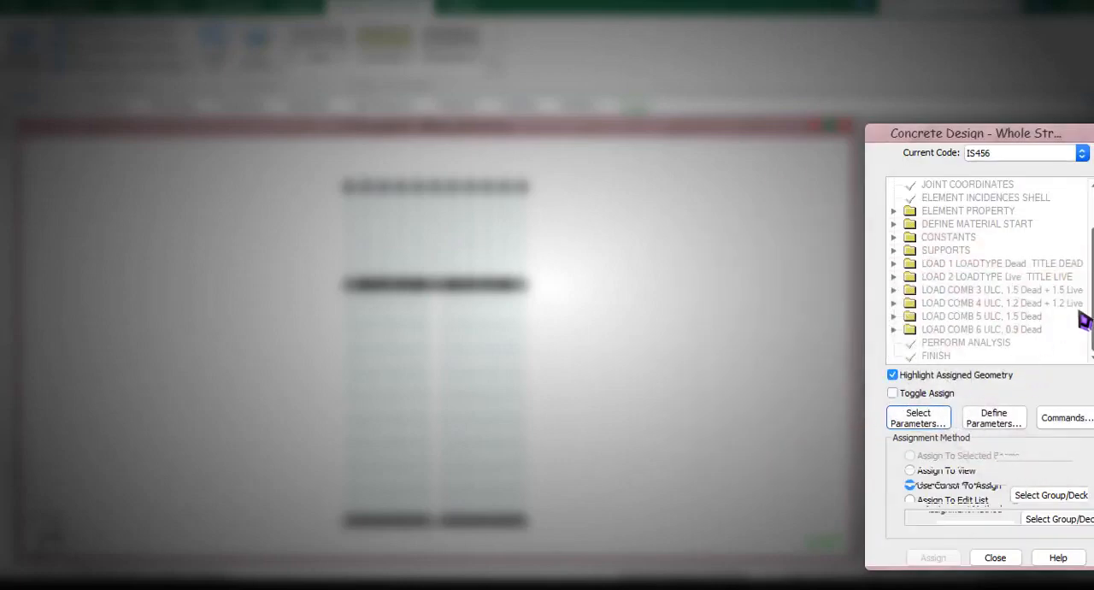
click(992, 419)
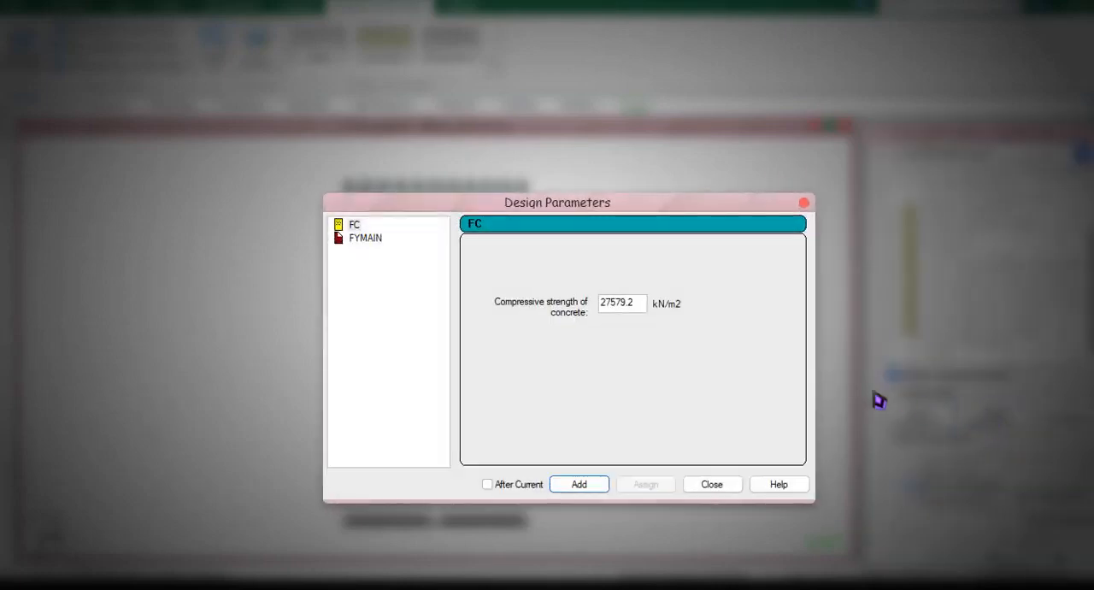
double_click(629, 306)
drag(626, 304, 611, 304)
click(709, 484)
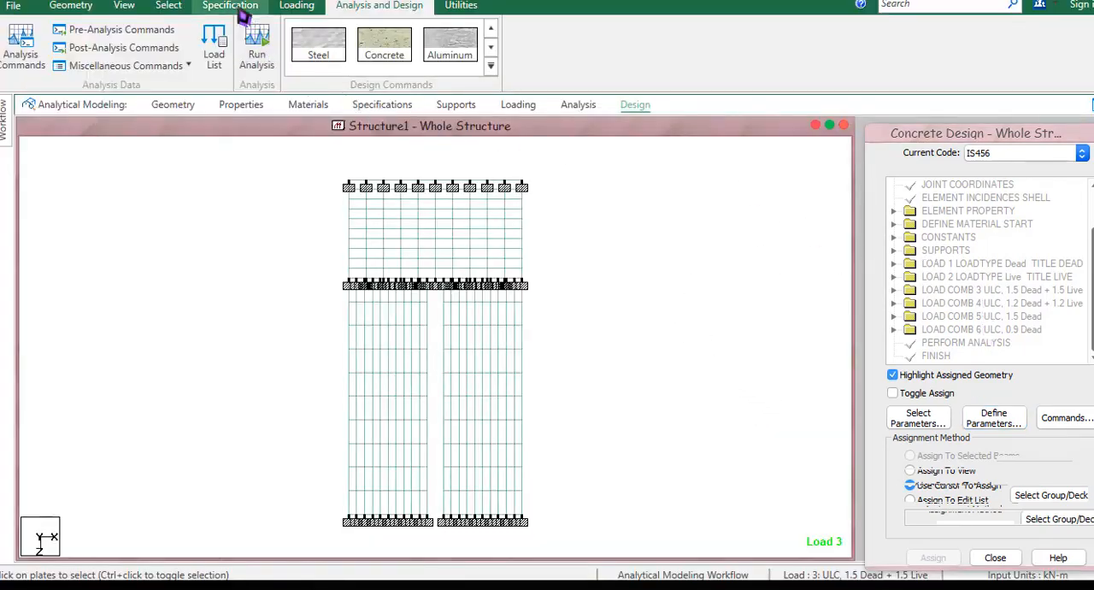
Change the model's input units to millimeter for length and Newton for force.
click(71, 6)
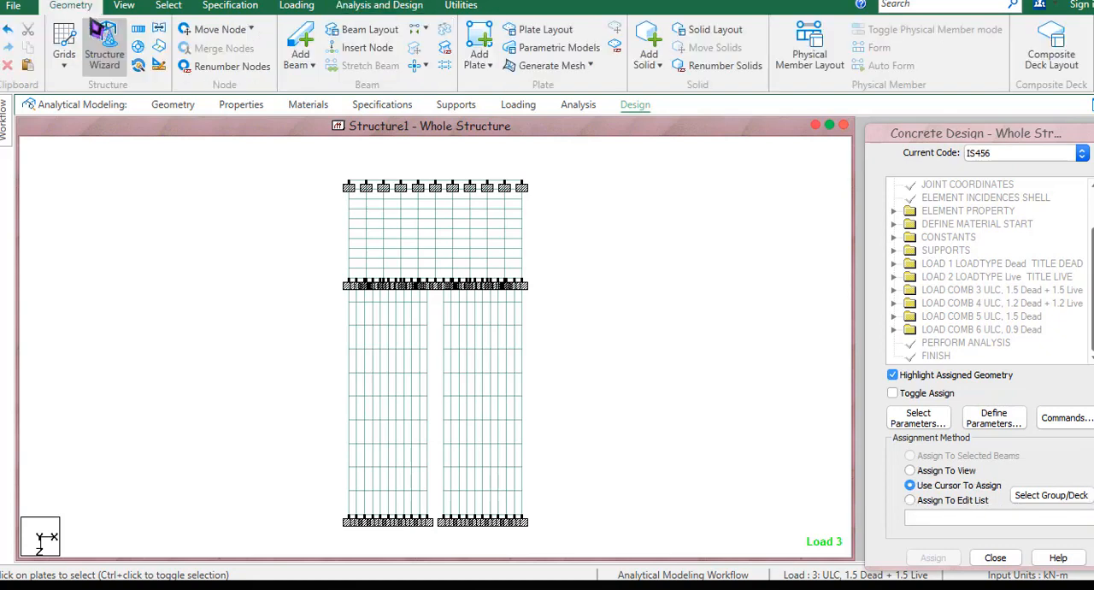
click(159, 66)
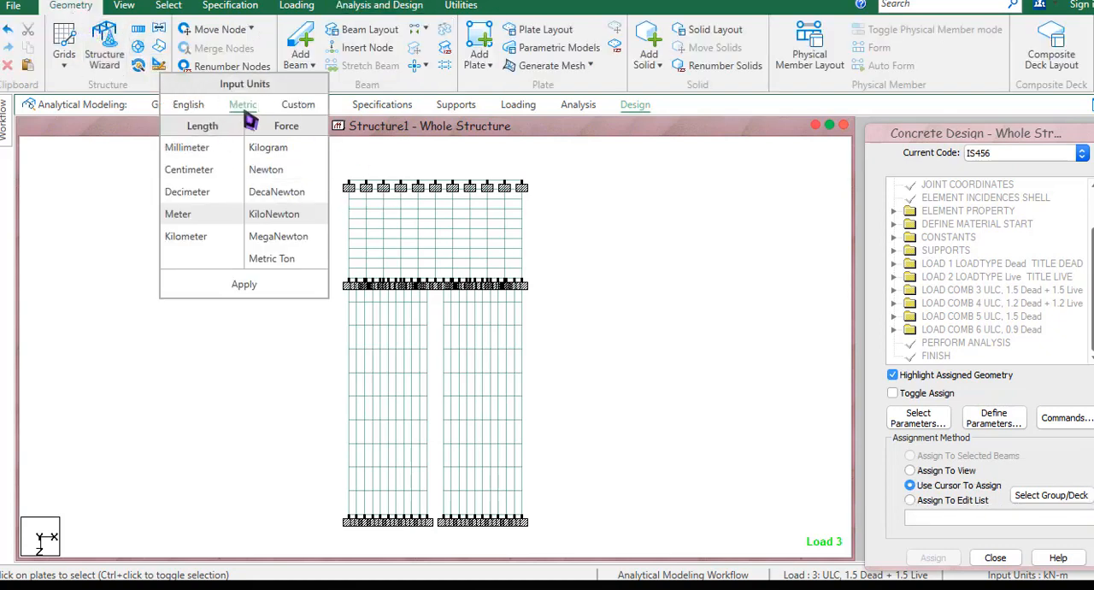
click(277, 174)
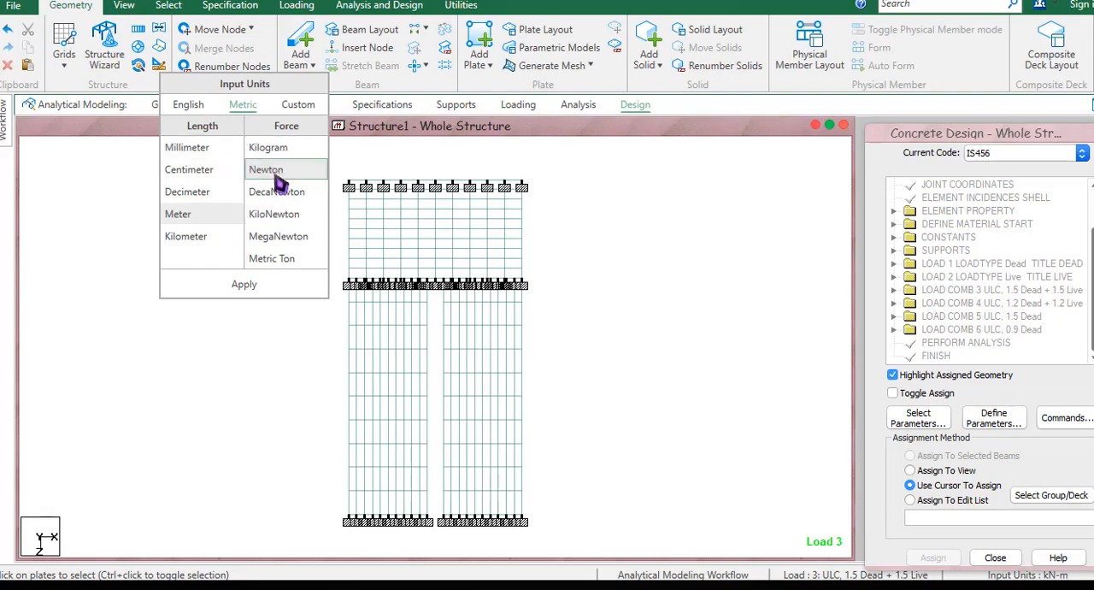
click(214, 194)
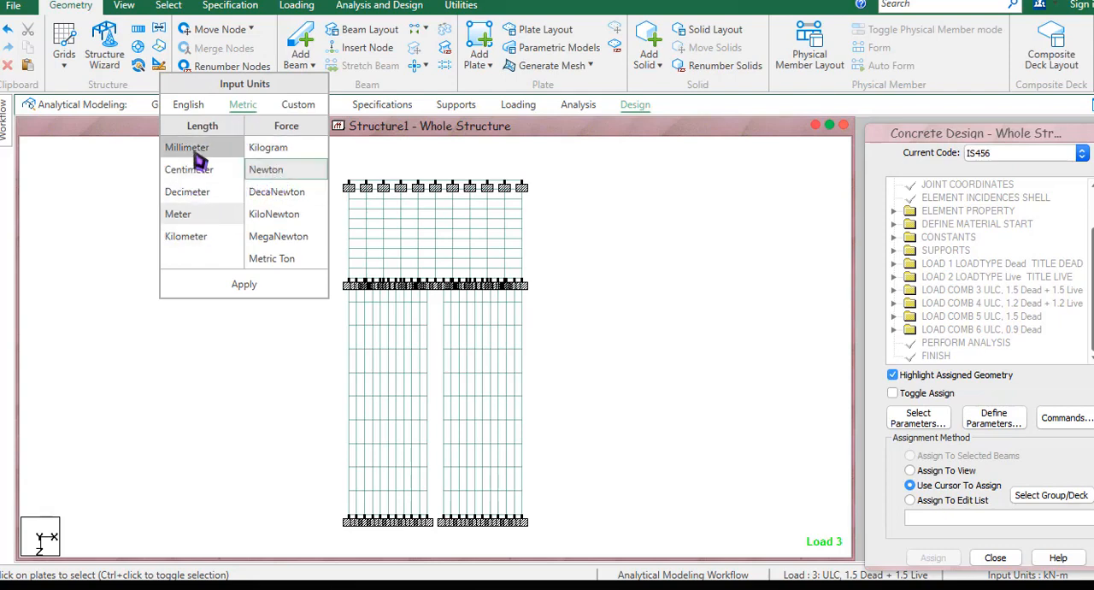
click(195, 151)
click(243, 285)
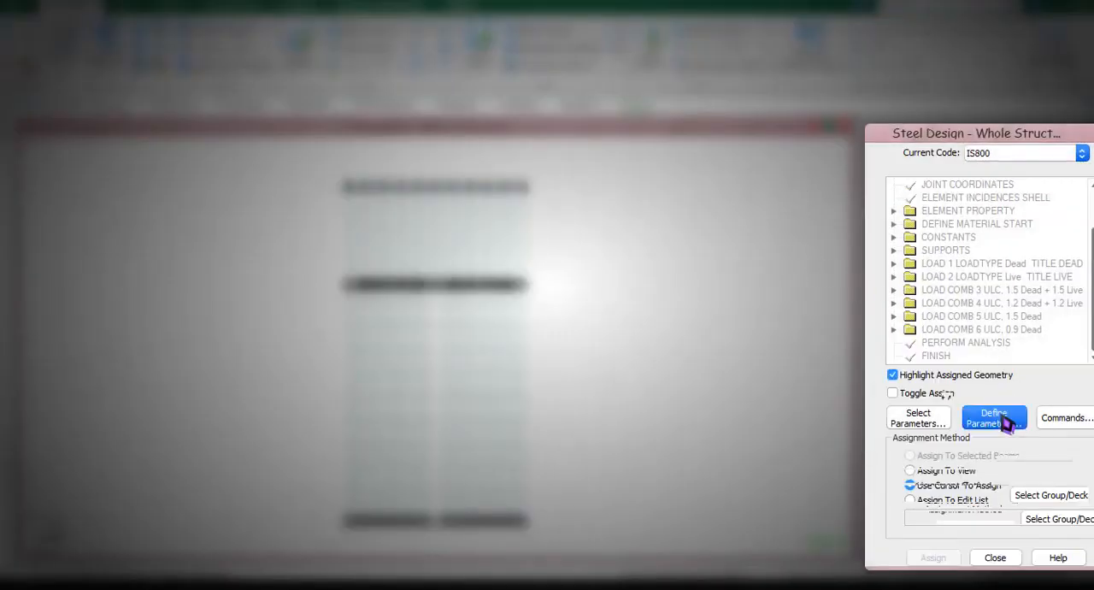
Leave the steel design parameters and reopen the concrete design settings under the IS456 code.
click(994, 417)
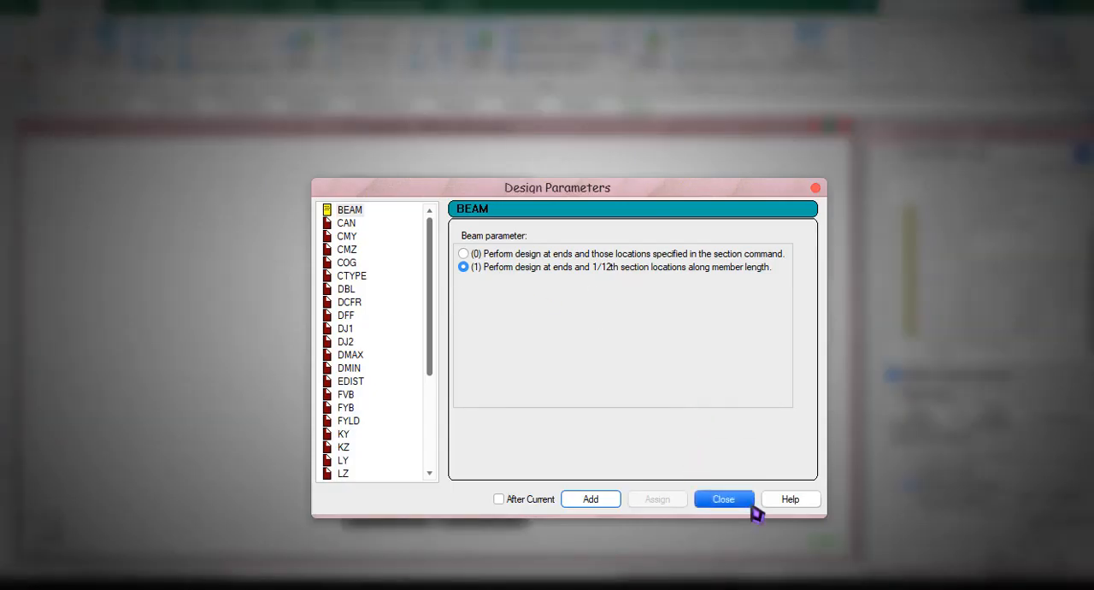
click(725, 499)
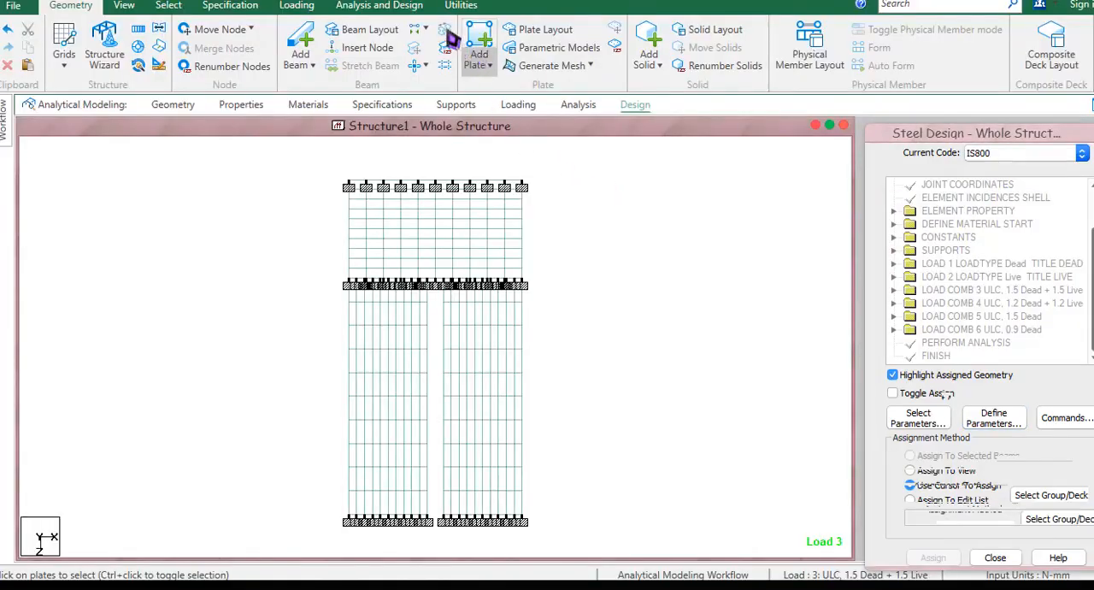
click(461, 5)
click(379, 5)
click(396, 44)
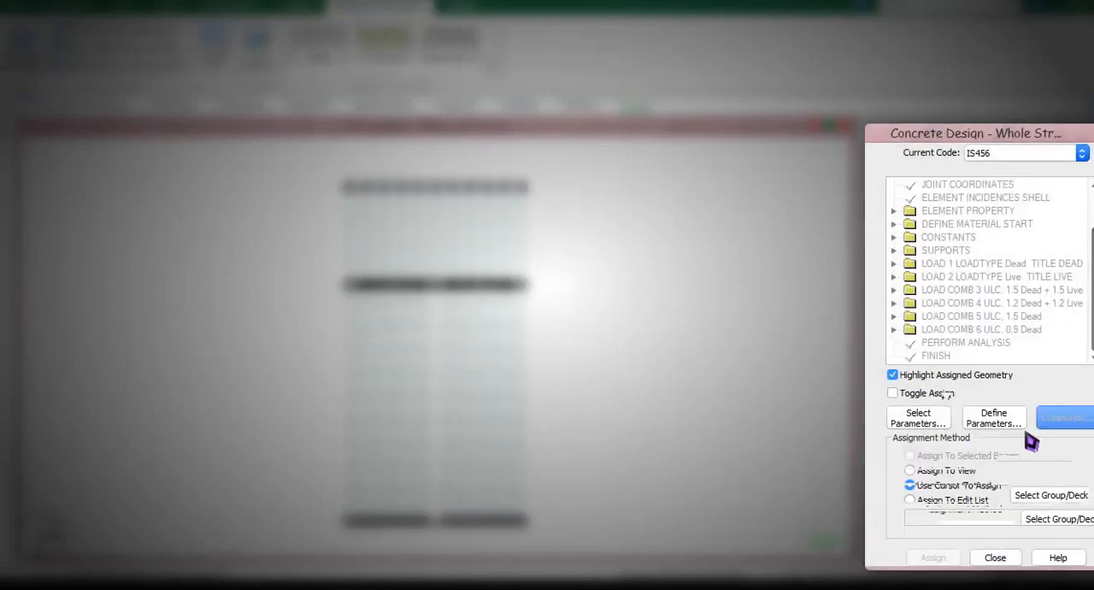
click(993, 417)
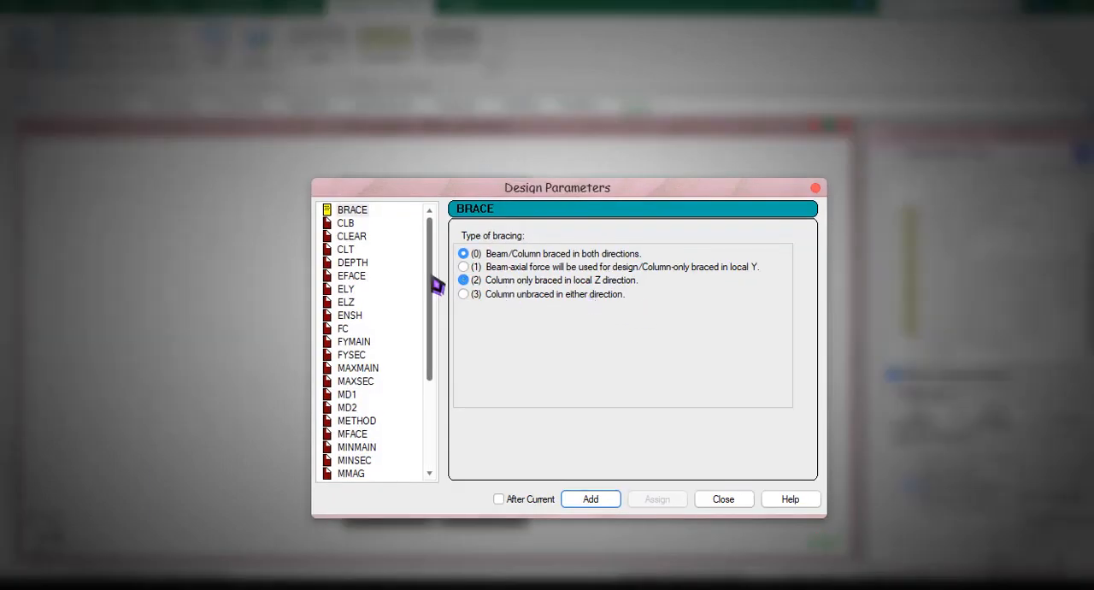
click(722, 501)
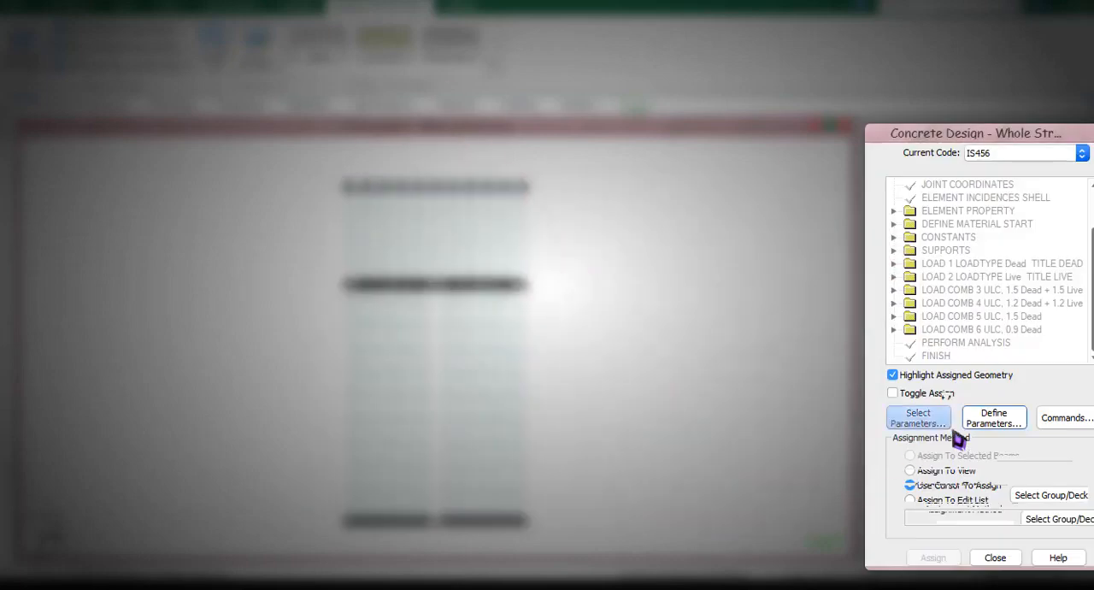
Clear the selected concrete design parameters and keep only Fc and Fymain for the design.
click(893, 419)
click(904, 379)
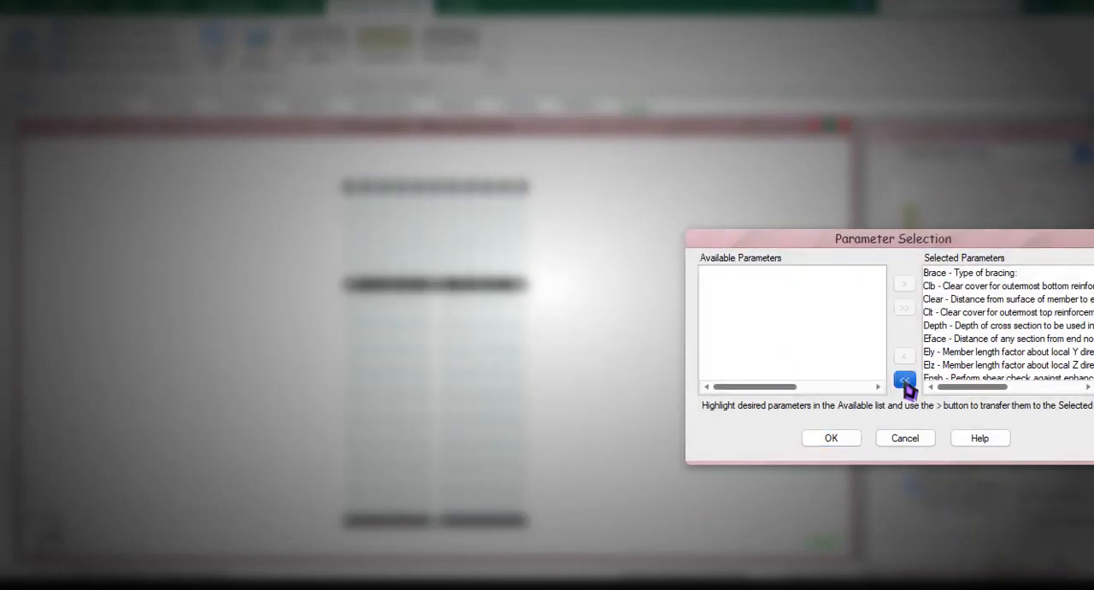
scroll(772, 364, down, 1)
double_click(773, 353)
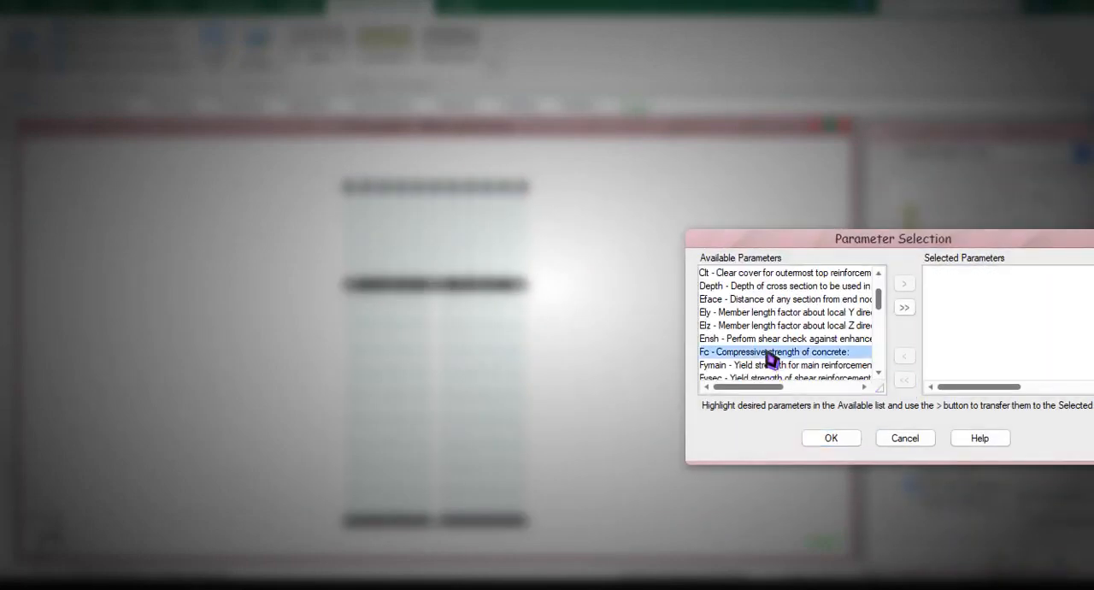
double_click(774, 354)
click(841, 440)
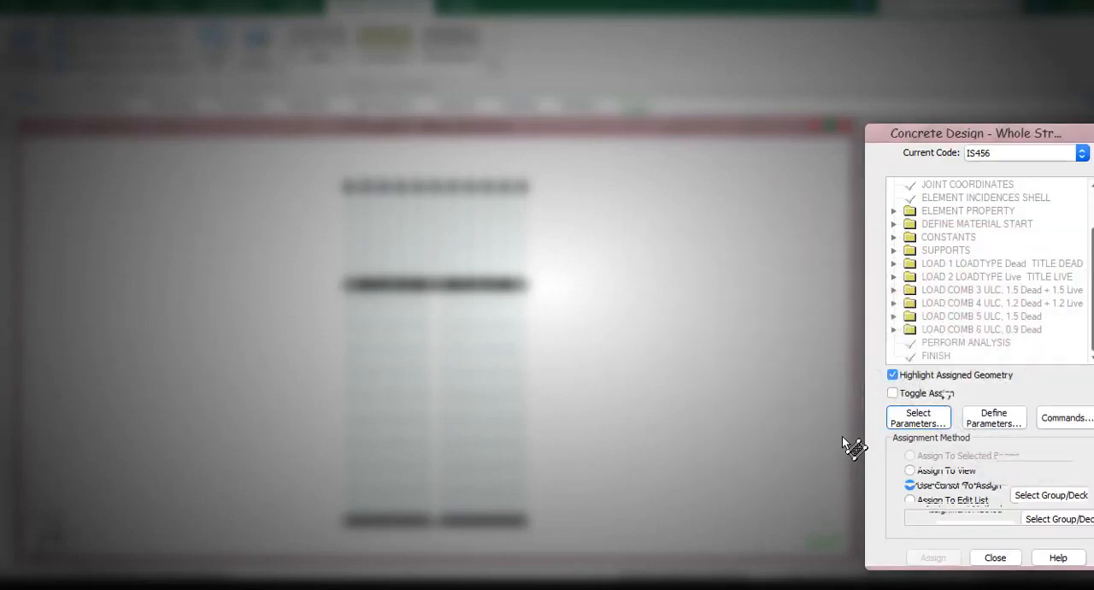
Add design parameters for a concrete compressive strength of 25 N/mm2 and a main reinforcement yield strength of 415 N/mm2.
click(947, 394)
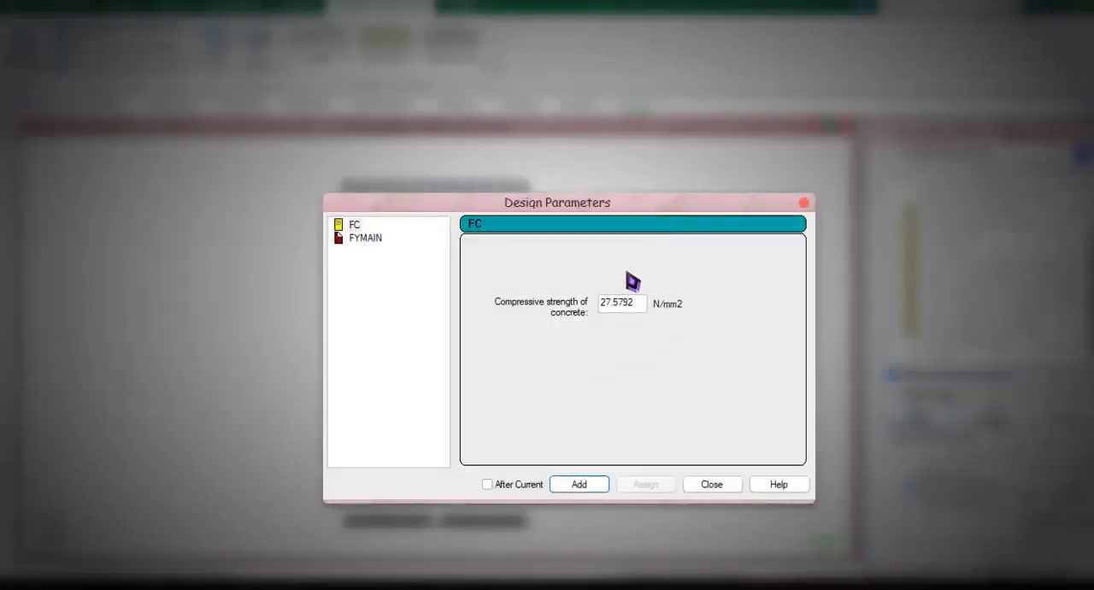
drag(642, 308, 569, 309)
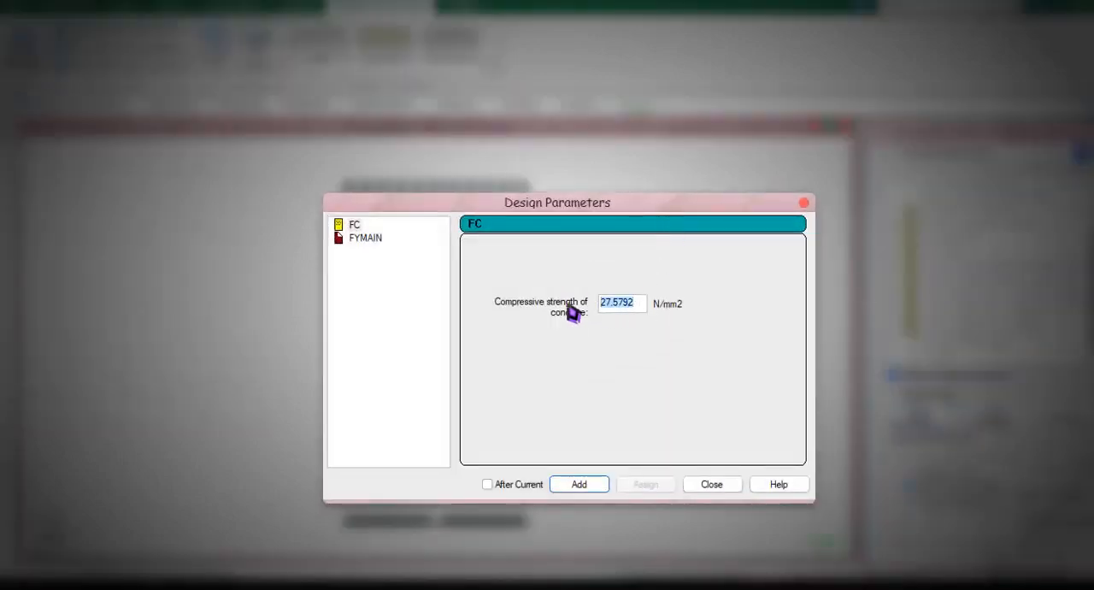
click(579, 484)
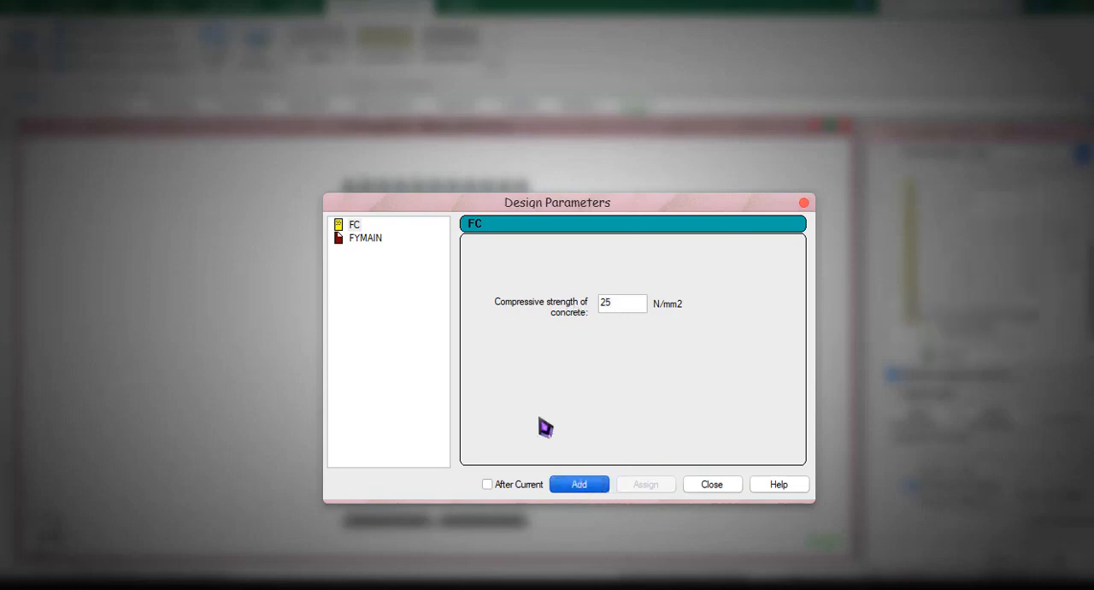
click(366, 239)
drag(637, 308, 560, 309)
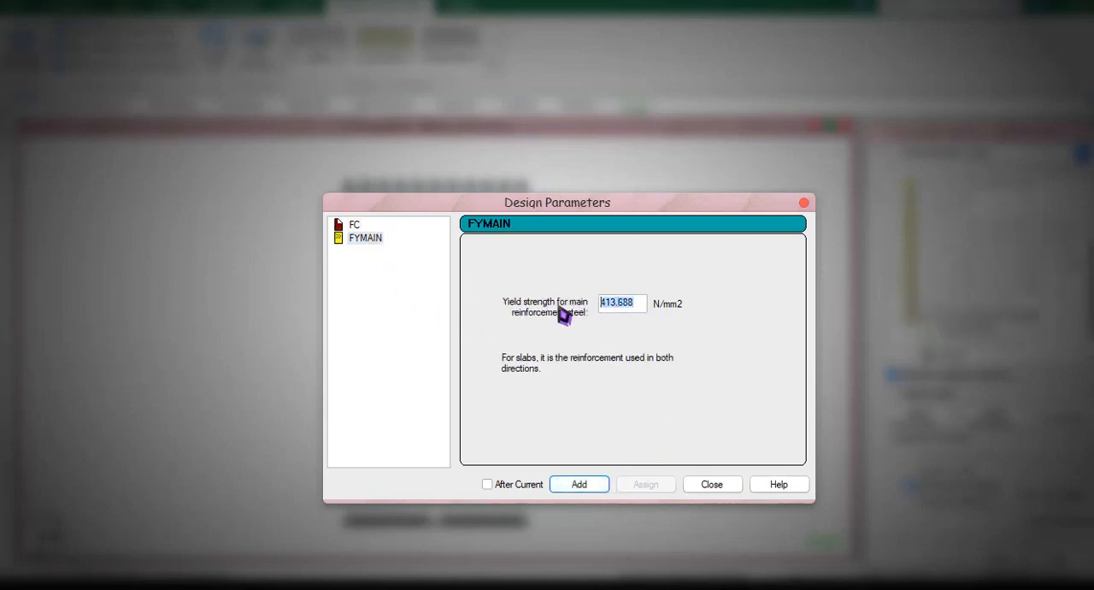
click(579, 483)
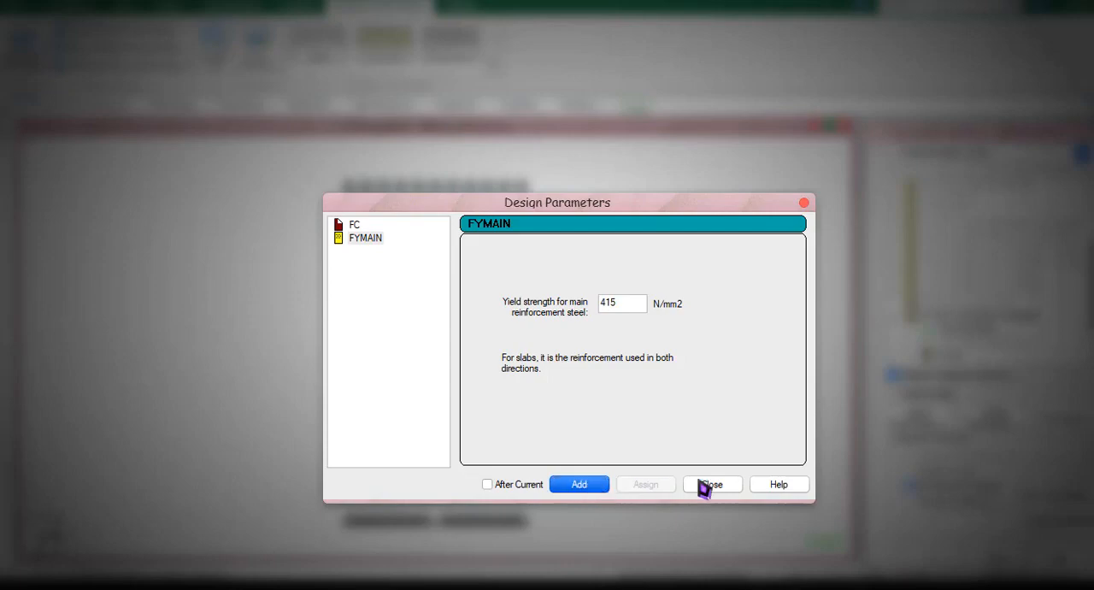
click(711, 484)
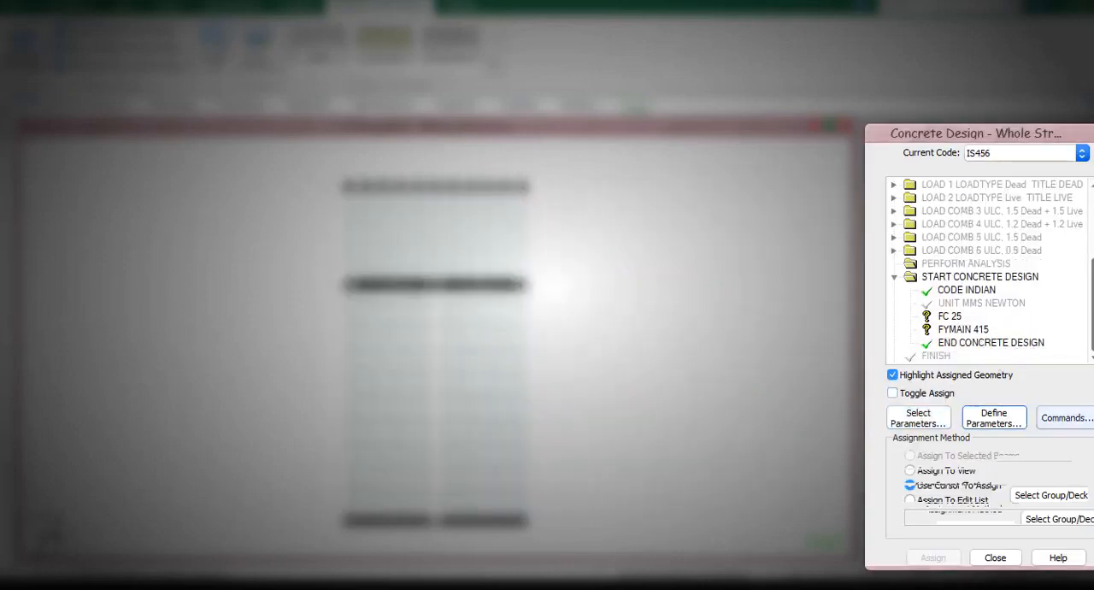
Add the DESIGN SLAB/ELEMENT command to the concrete design.
click(1065, 419)
click(699, 253)
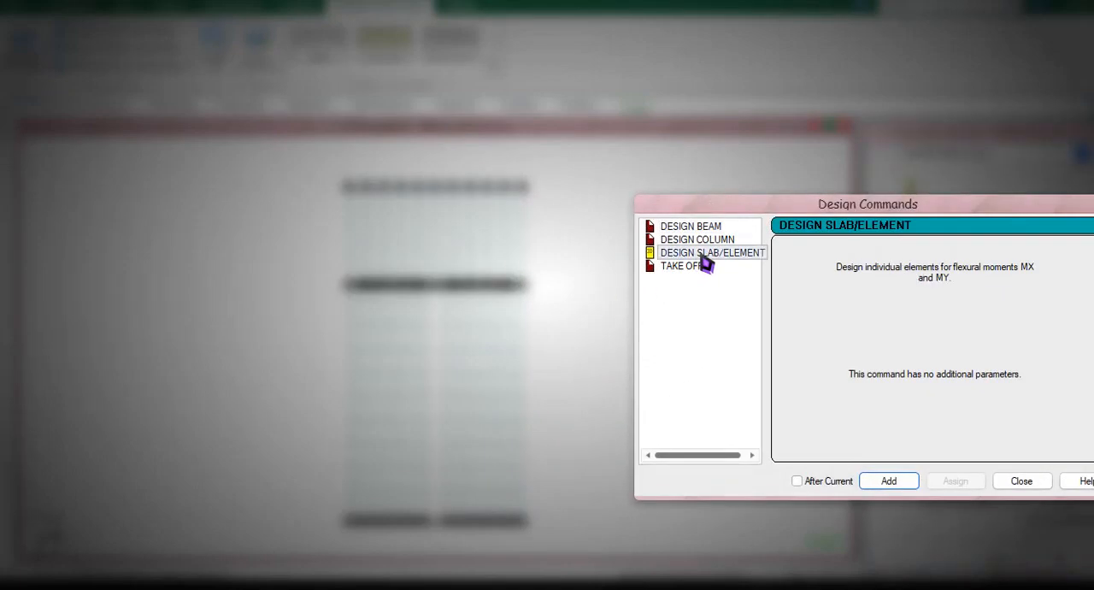
click(887, 481)
click(998, 483)
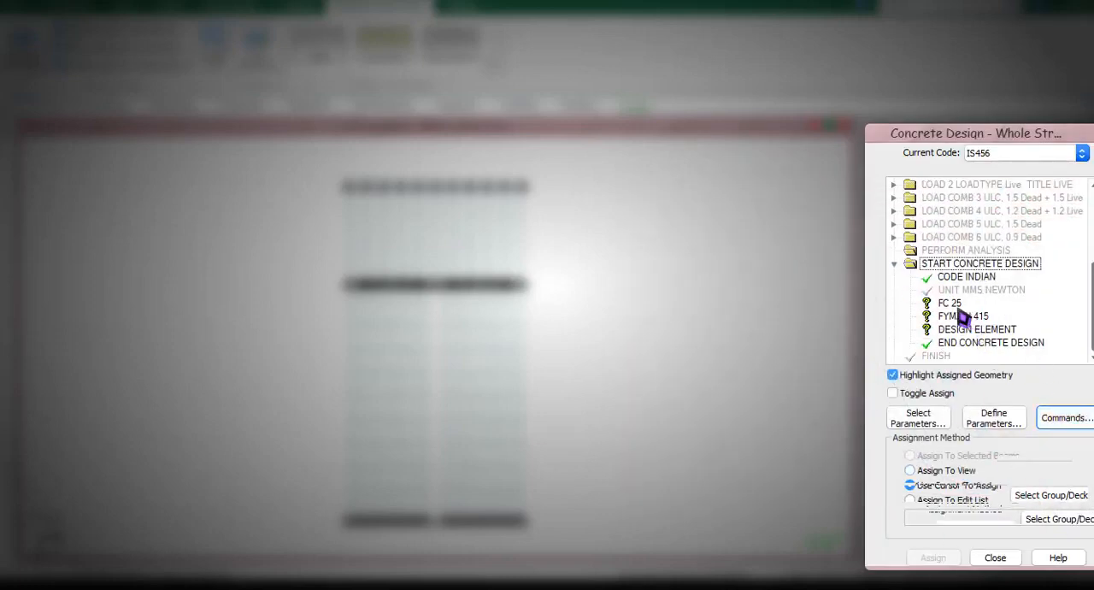
Assign the FC 25 and FYMAIN 415 parameters to the whole view and confirm each assignment.
click(950, 304)
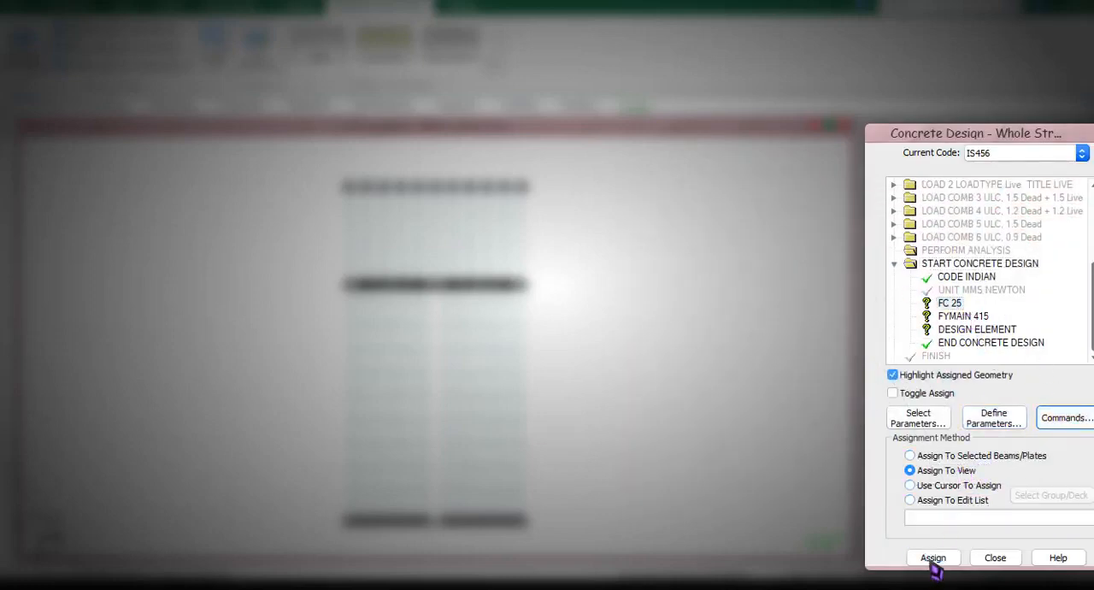
click(933, 557)
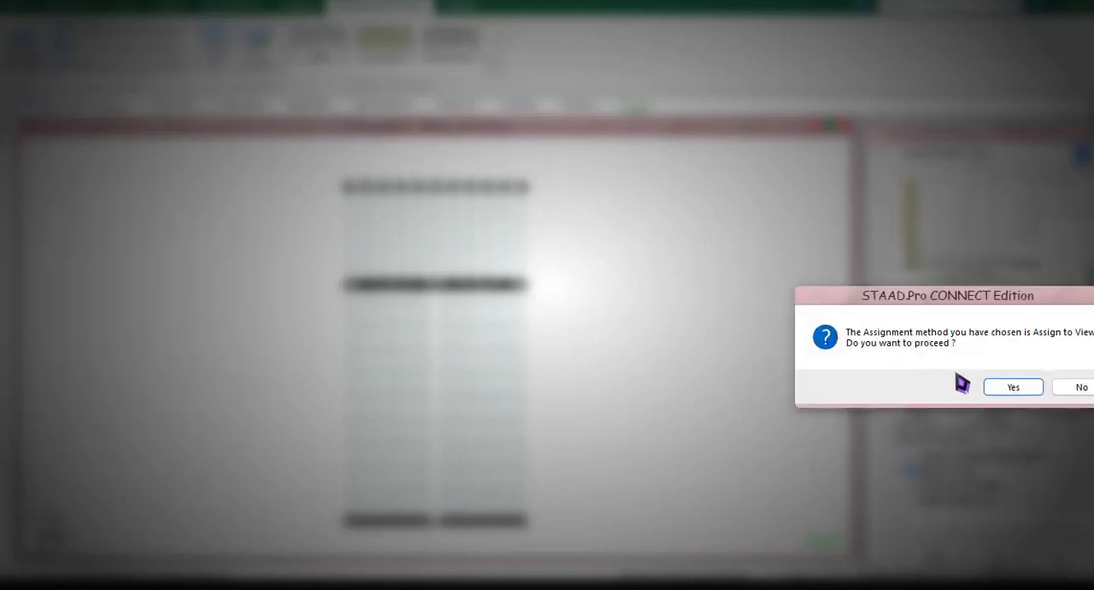
click(1013, 387)
click(964, 318)
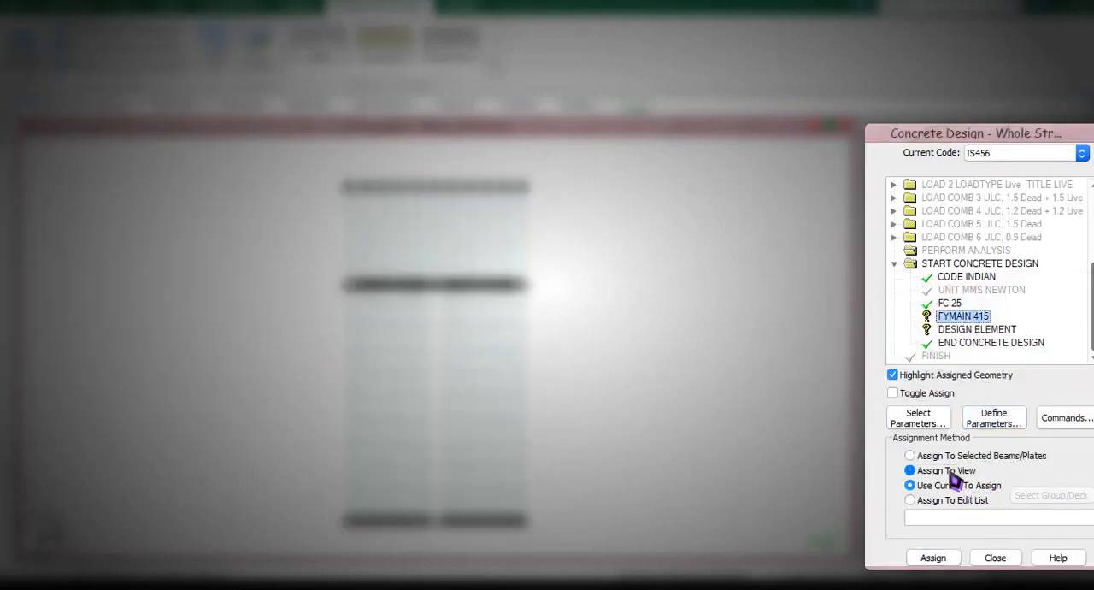
click(941, 556)
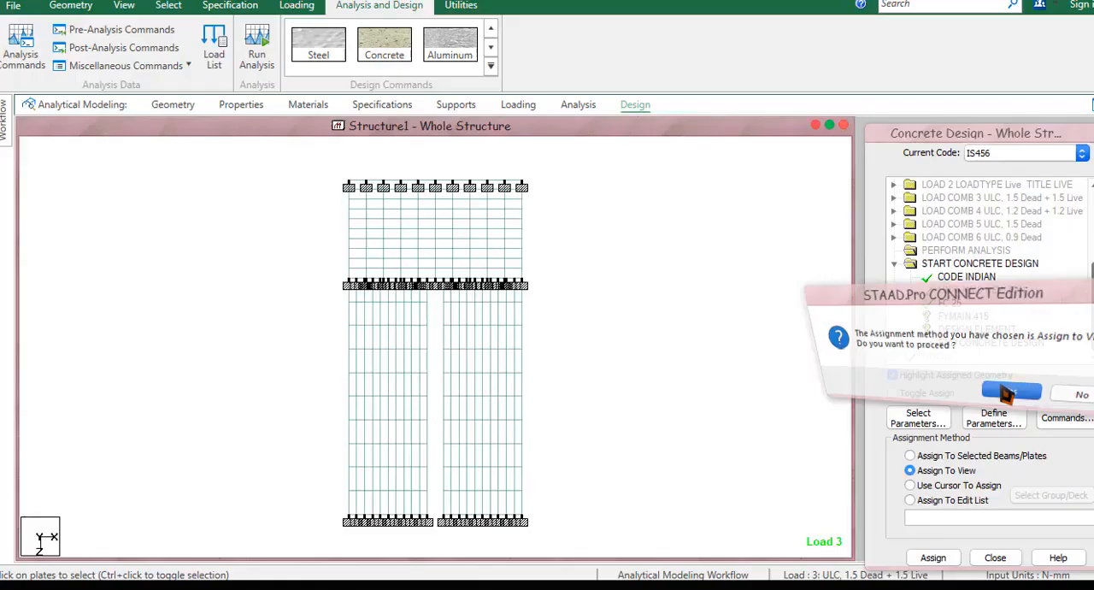
click(993, 389)
Assign the DESIGN ELEMENT command to the whole view and confirm the assignment.
click(975, 330)
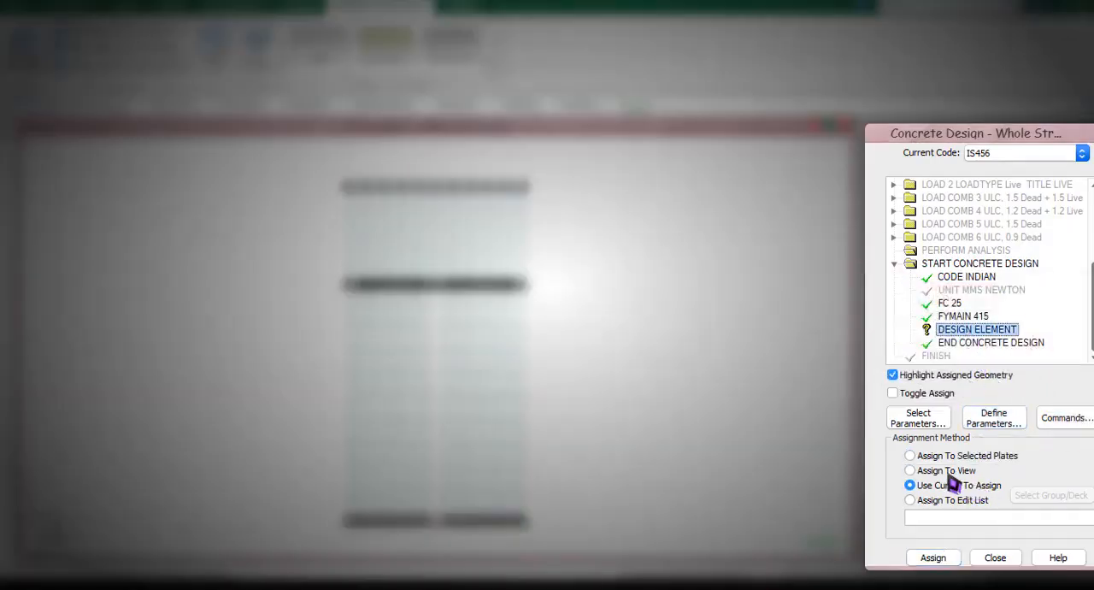
click(947, 470)
click(935, 557)
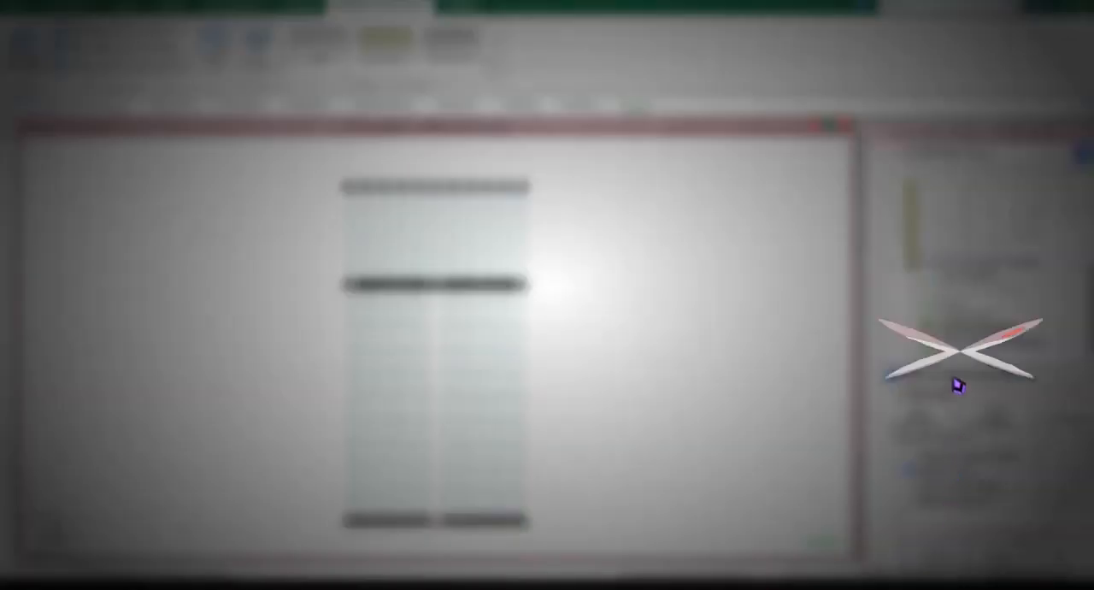
click(989, 386)
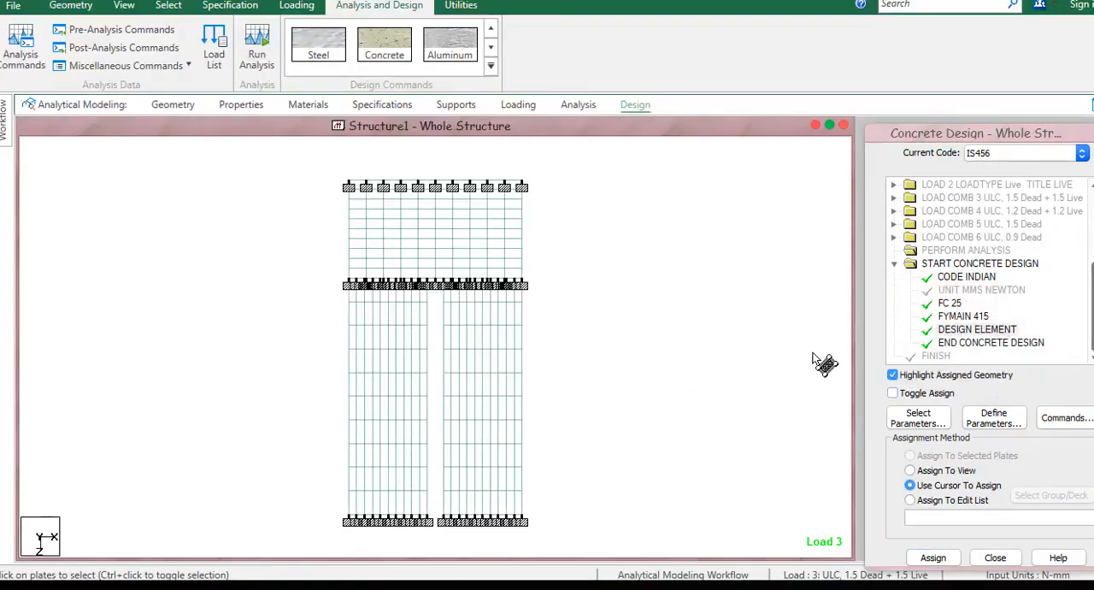
Run the analysis with the concrete design and open the output file.
middle_drag(626, 251, 635, 271)
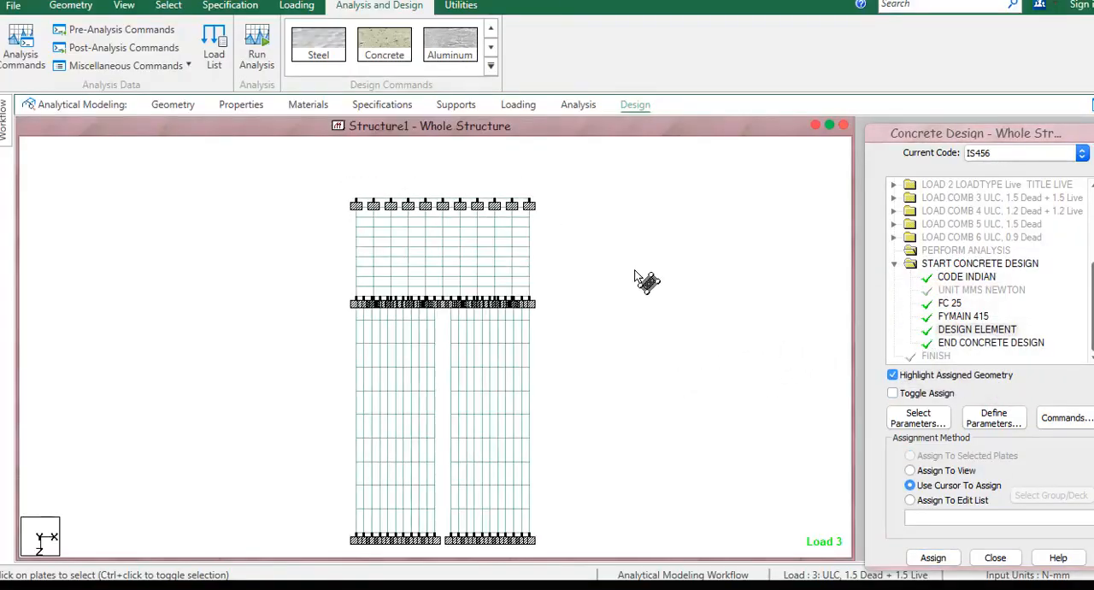
click(257, 44)
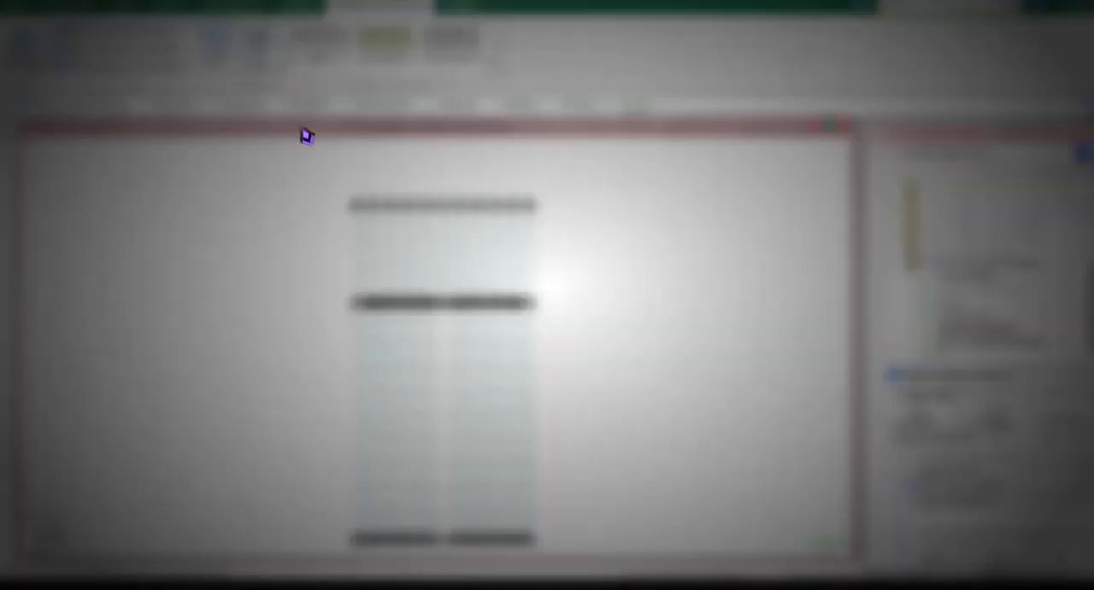
click(470, 393)
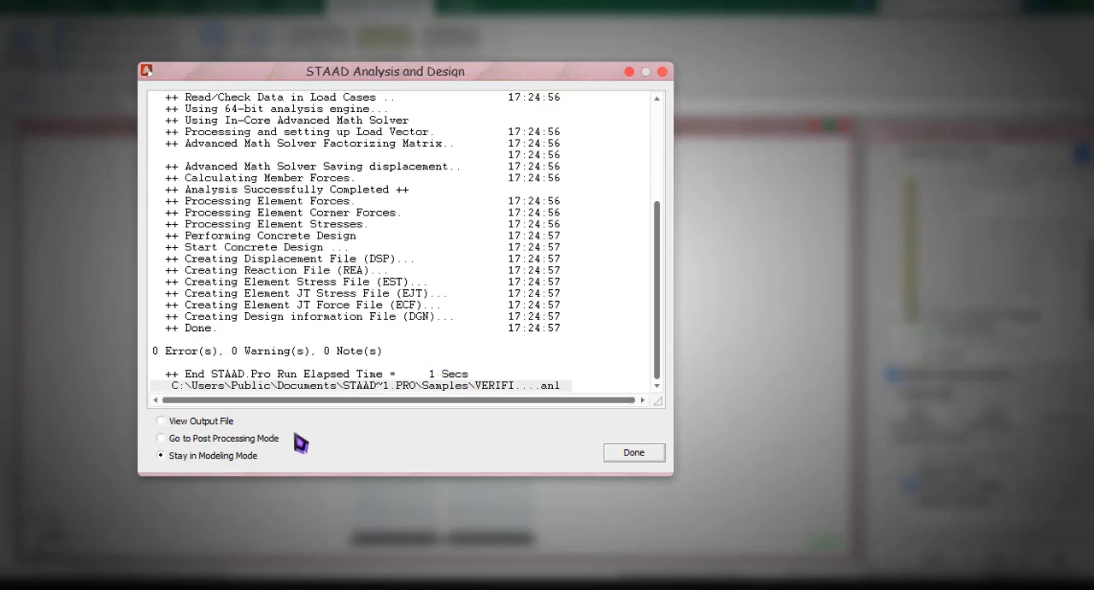
click(196, 424)
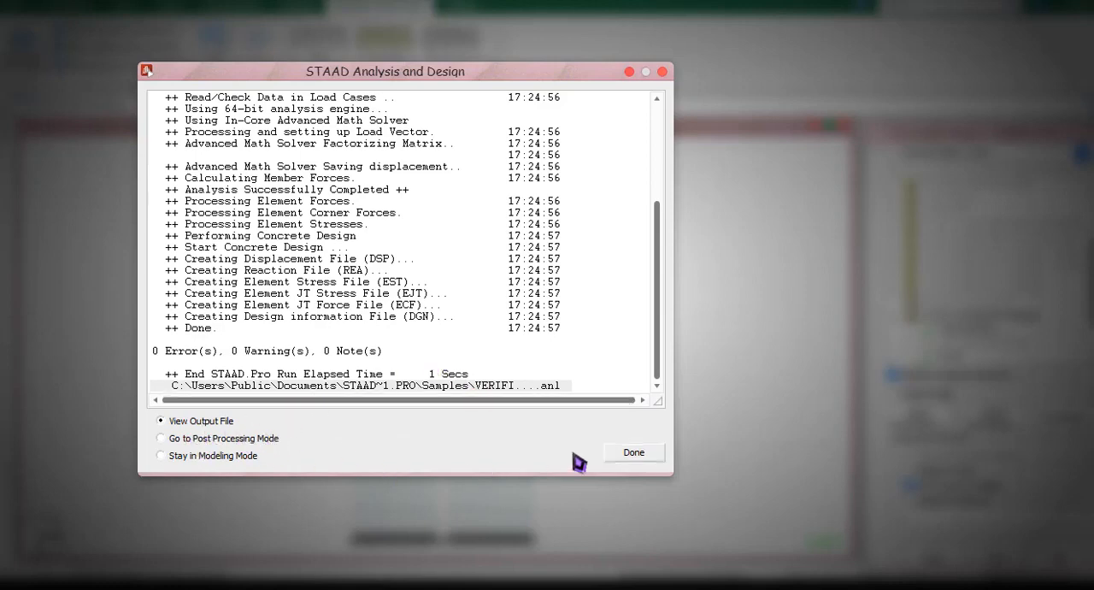
click(634, 454)
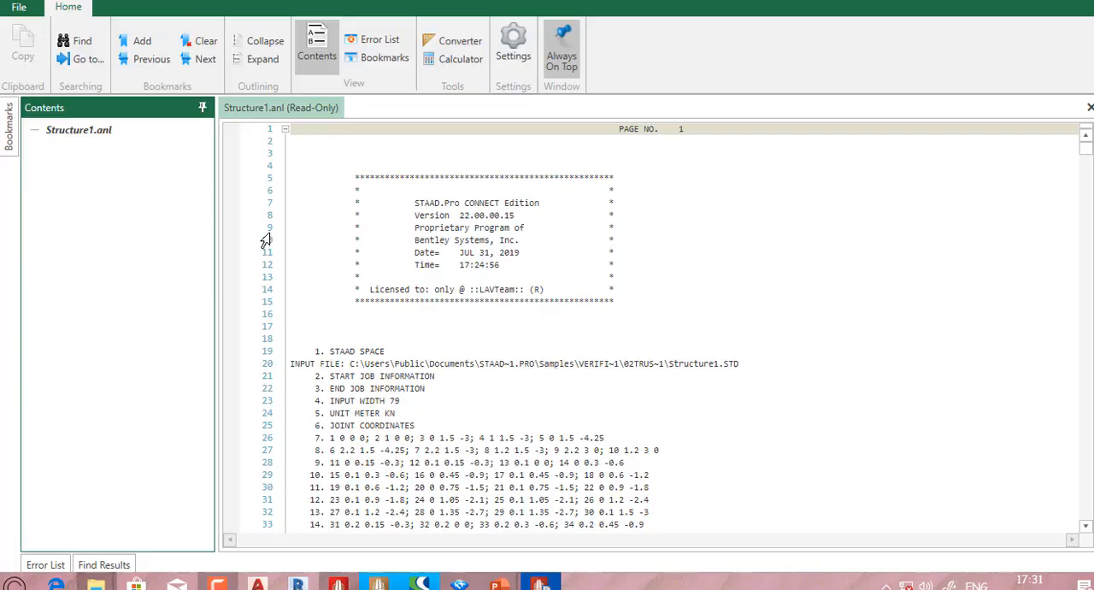
Go to the concrete design results and examine the longitudinal and transverse reinforcement columns, their units and the values for element 12.
click(122, 174)
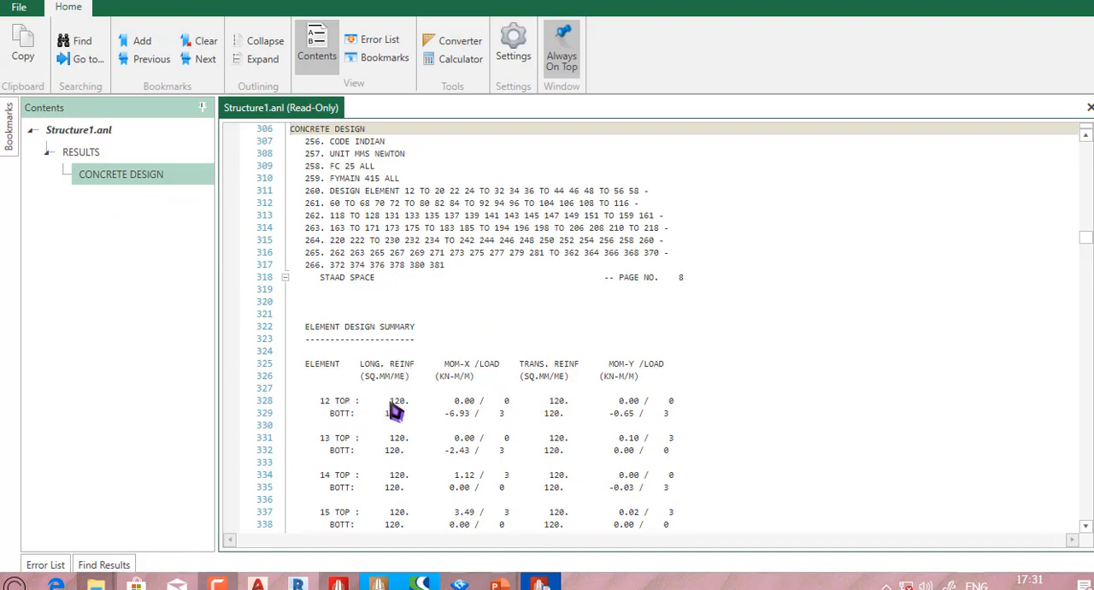
drag(360, 365, 390, 364)
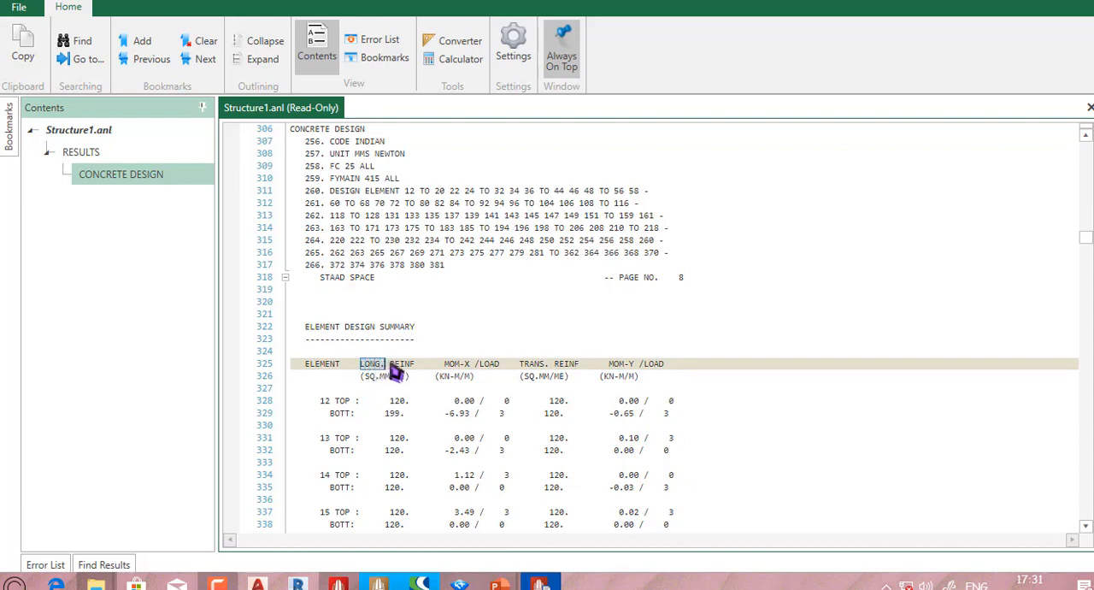
drag(511, 365, 574, 368)
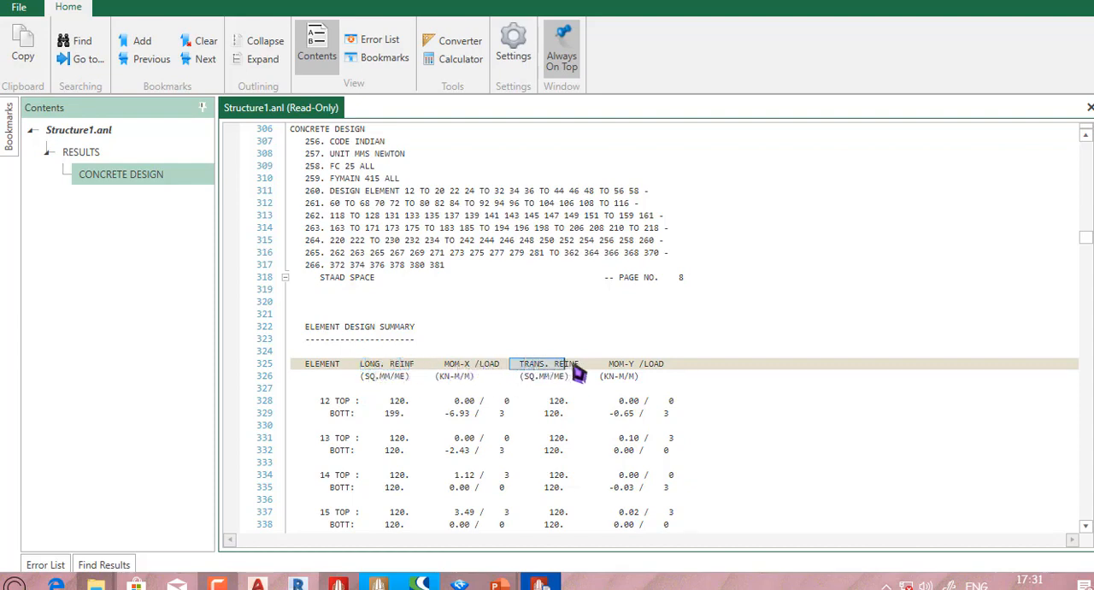
drag(389, 402, 406, 402)
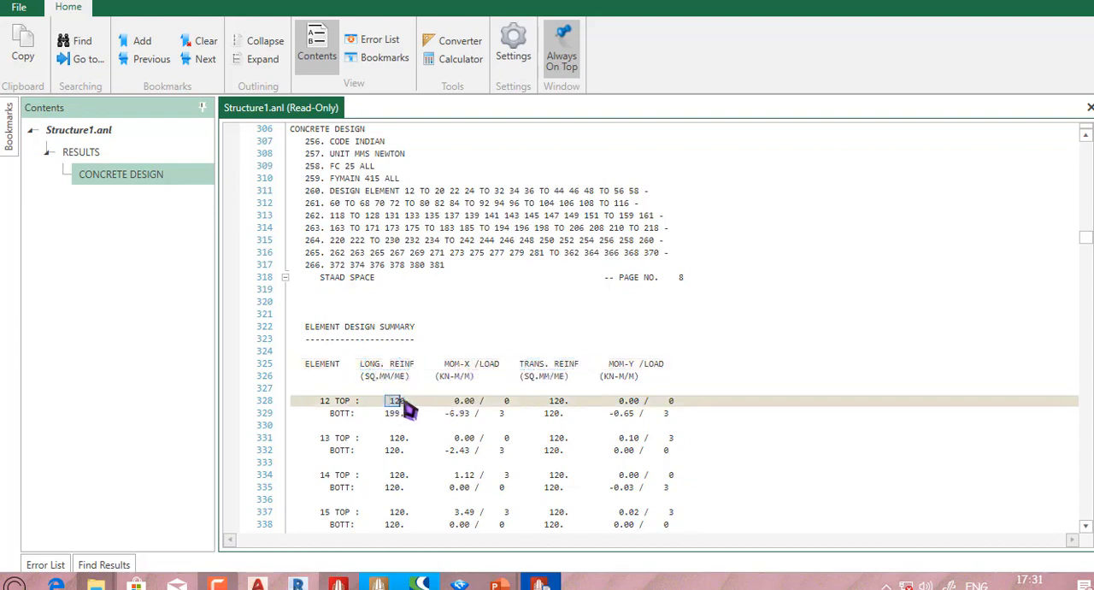
click(366, 381)
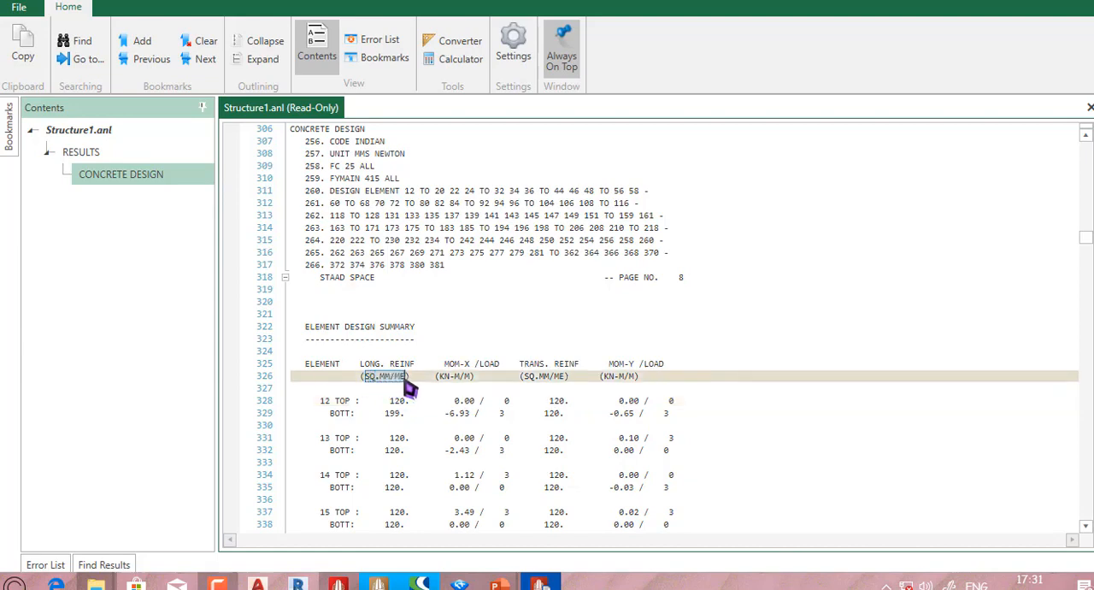
drag(408, 387, 401, 391)
double_click(397, 401)
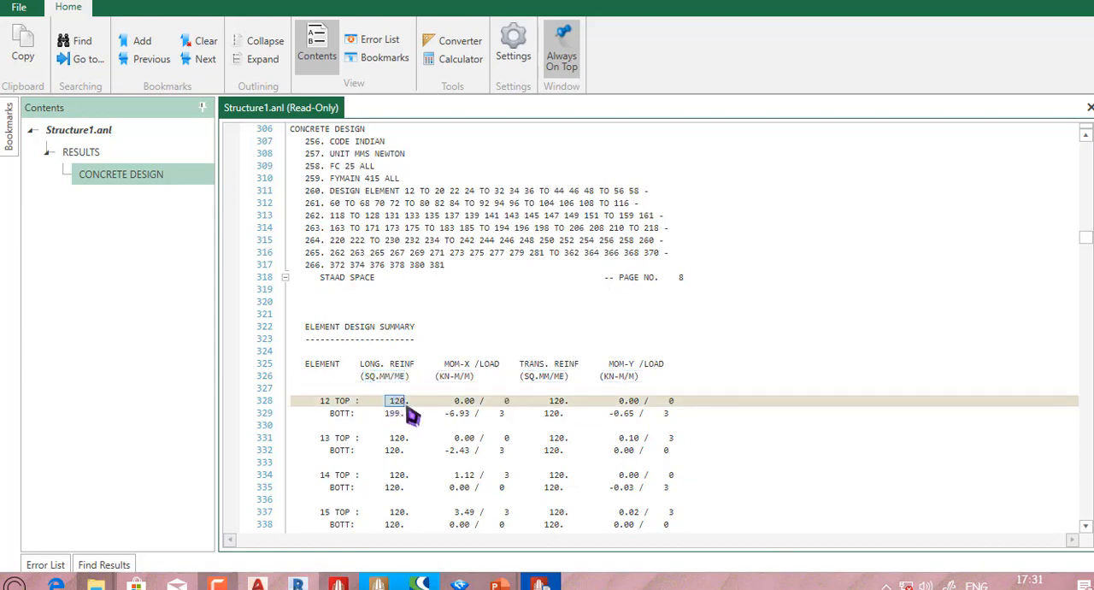
Switch to the Windows Ink sketchpad, clear the old drawing and sketch two perpendicular slab edges with the label "long" beneath.
key(super+w)
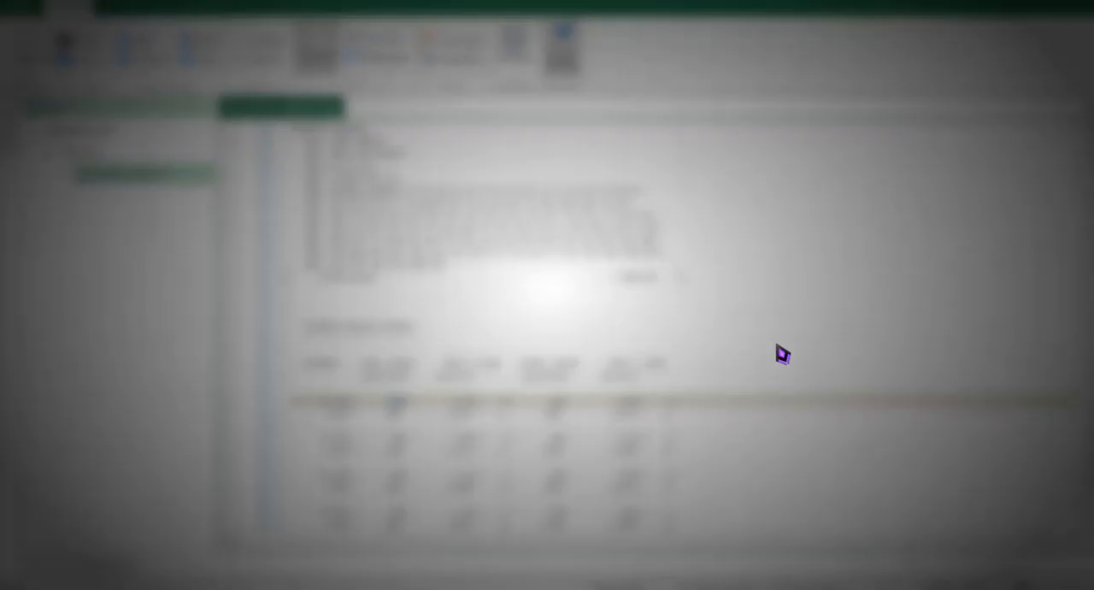
click(996, 196)
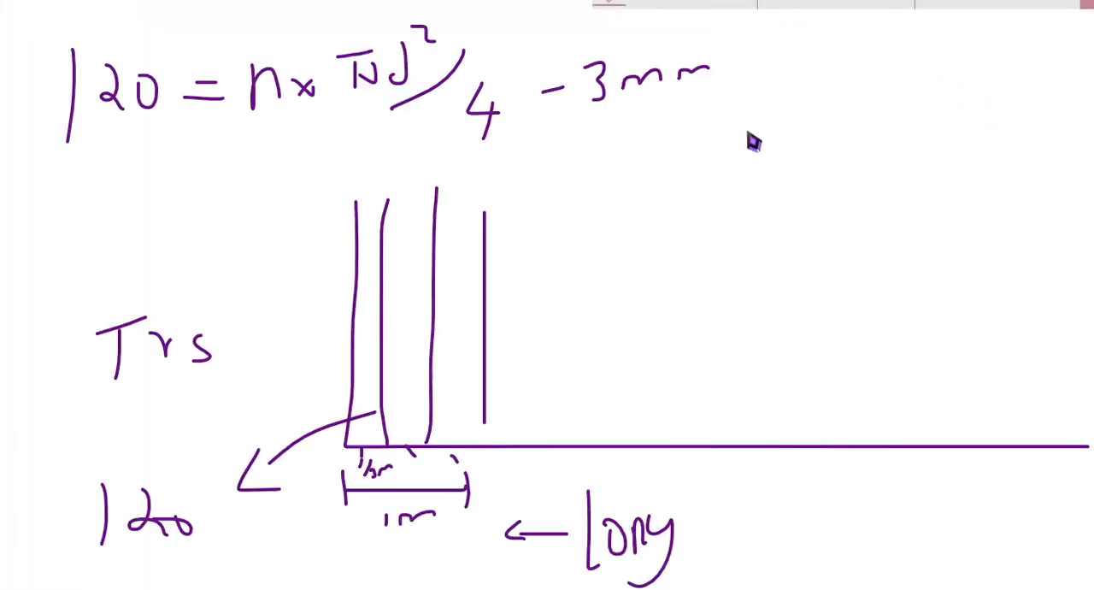
click(937, 5)
mouse_move(394, 174)
mouse_down()
mouse_move(387, 368)
mouse_move(969, 390)
mouse_up()
drag(570, 529, 621, 502)
mouse_move(634, 517)
mouse_down()
mouse_move(649, 504)
mouse_move(617, 543)
mouse_up()
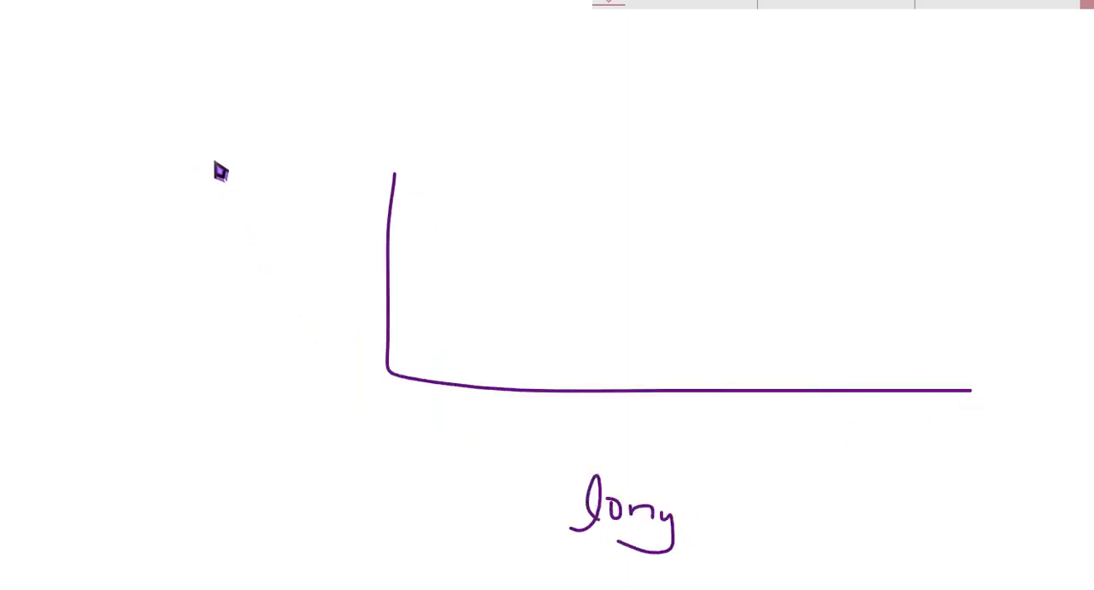
Draw a vertical dimension line beside the sketched slab's upright edge and begin writing its label.
drag(193, 160, 219, 159)
mouse_move(204, 160)
mouse_down()
mouse_move(200, 325)
mouse_move(180, 372)
mouse_move(197, 377)
mouse_up()
drag(115, 278, 122, 334)
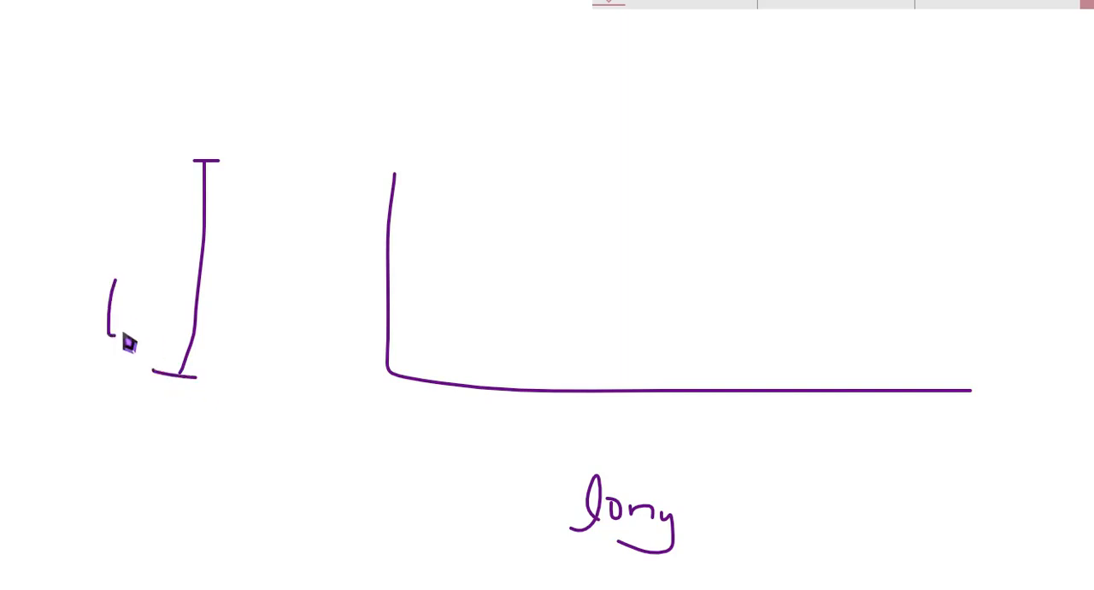